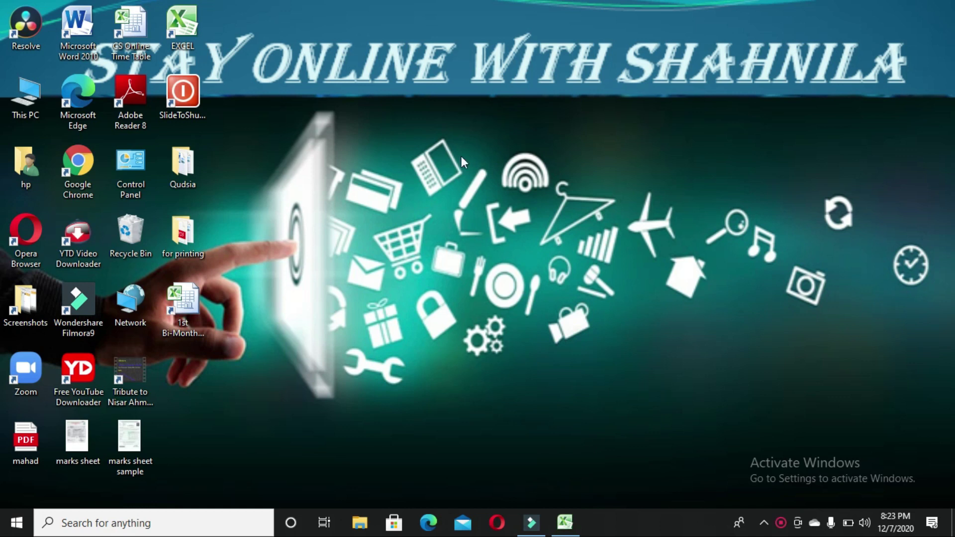
- Launch Excel from the desktop shortcut to get the blank workbook Book2
{"action": "double_click", "coordinate": [191, 27]}
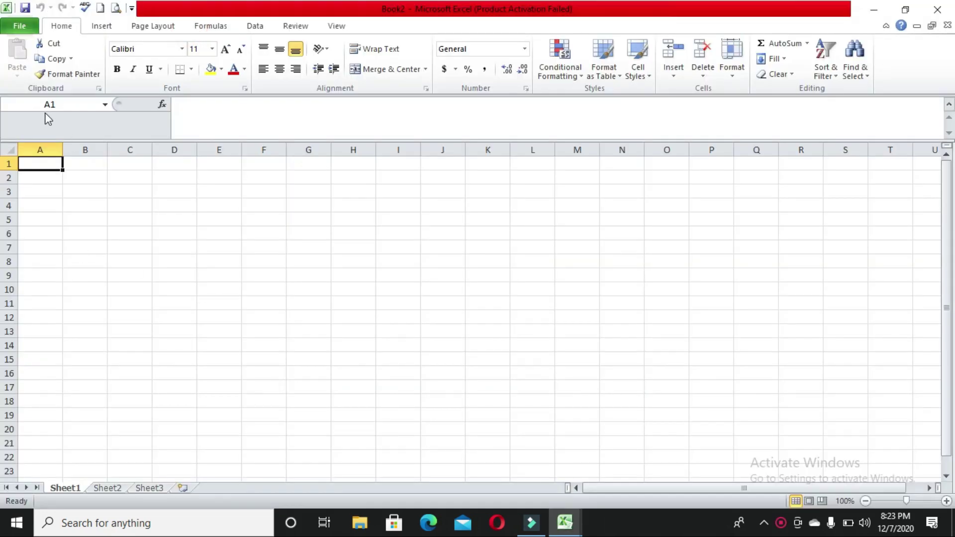
- Type 'Public school Hyderabad' in A1 and 'Marks Sheet HSc-II' in A2
{"action": "double_click", "coordinate": [30, 166]}
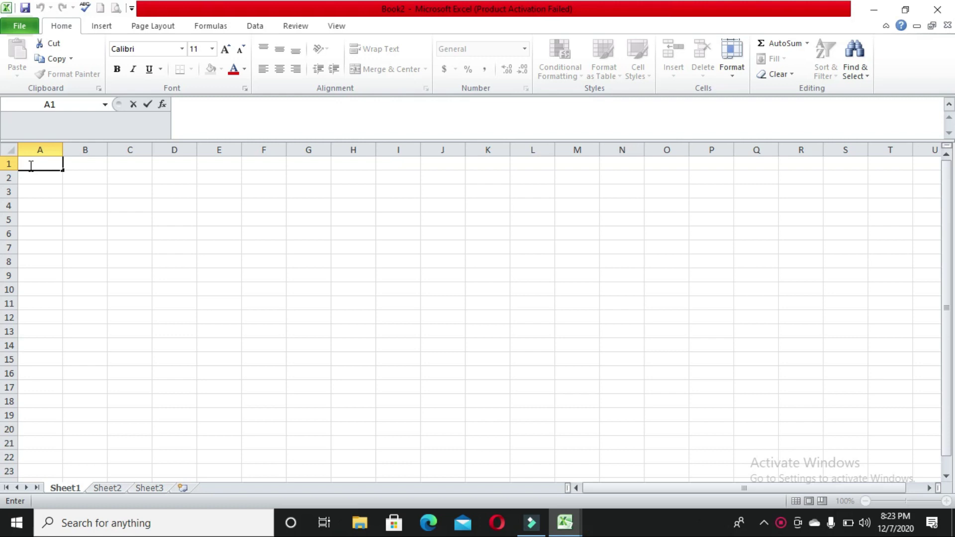
{"action": "type", "text": "Public "}
{"action": "type", "text": "school Hyderabad"}
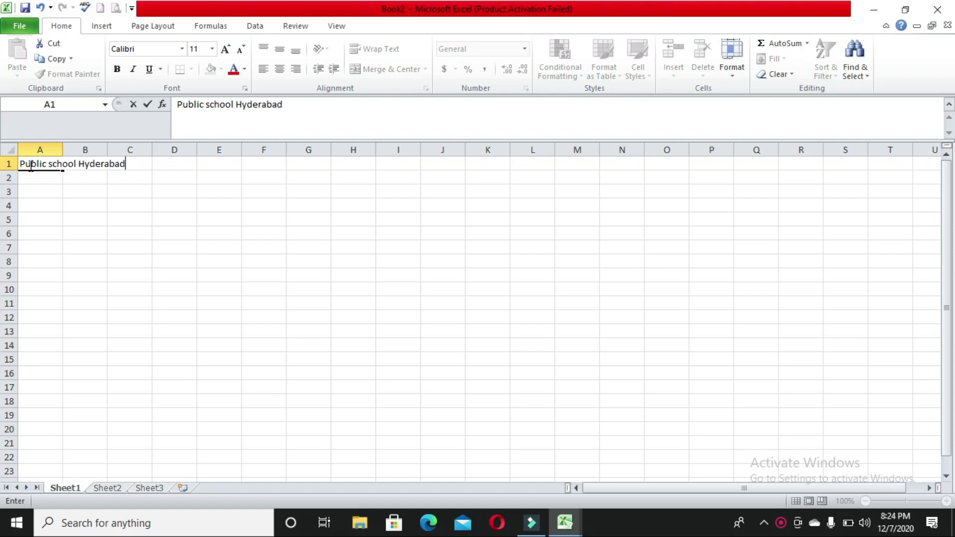
{"action": "left_click", "coordinate": [30, 181]}
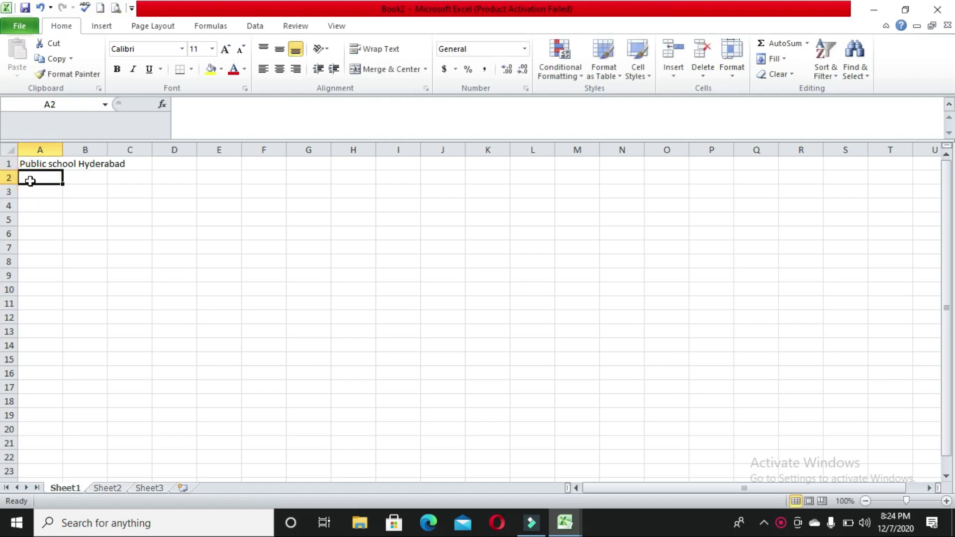
{"action": "type", "text": "Marks Sheet "}
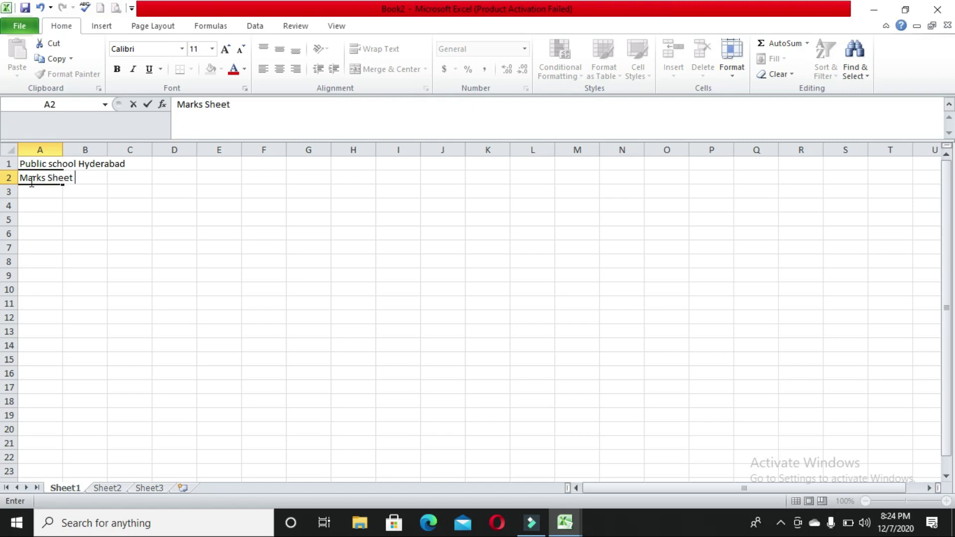
{"action": "type", "text": "HSc-II"}
- Enter the Name, Father's Name and Group labels in A5–A7, including the student's name
{"action": "left_click", "coordinate": [26, 221]}
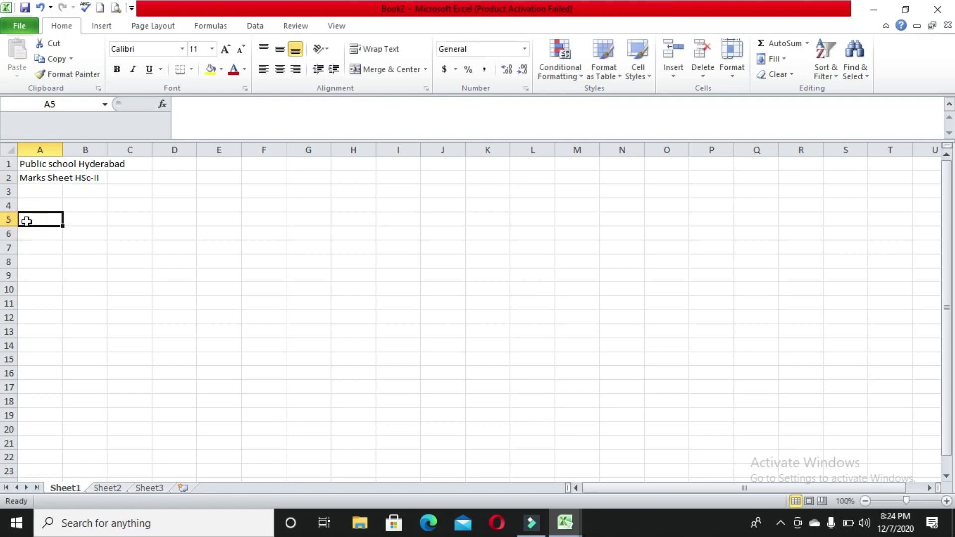
{"action": "double_click", "coordinate": [28, 220]}
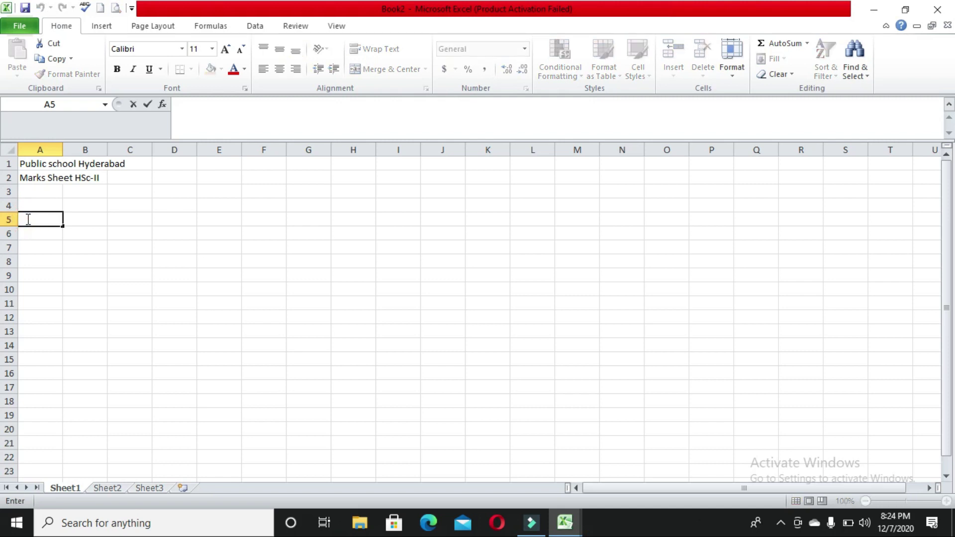
{"action": "type", "text": "Name"}
{"action": "left_click", "coordinate": [26, 235]}
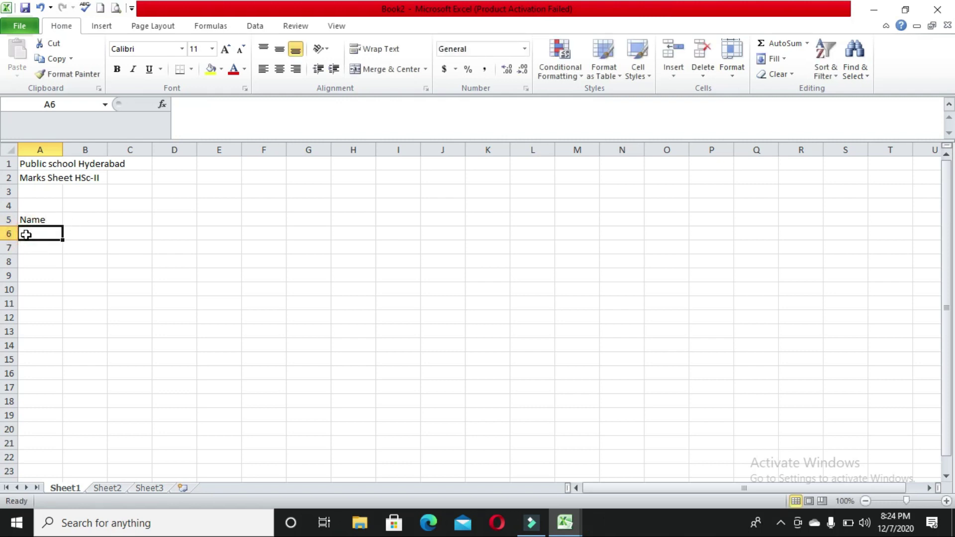
{"action": "type", "text": "Father"}
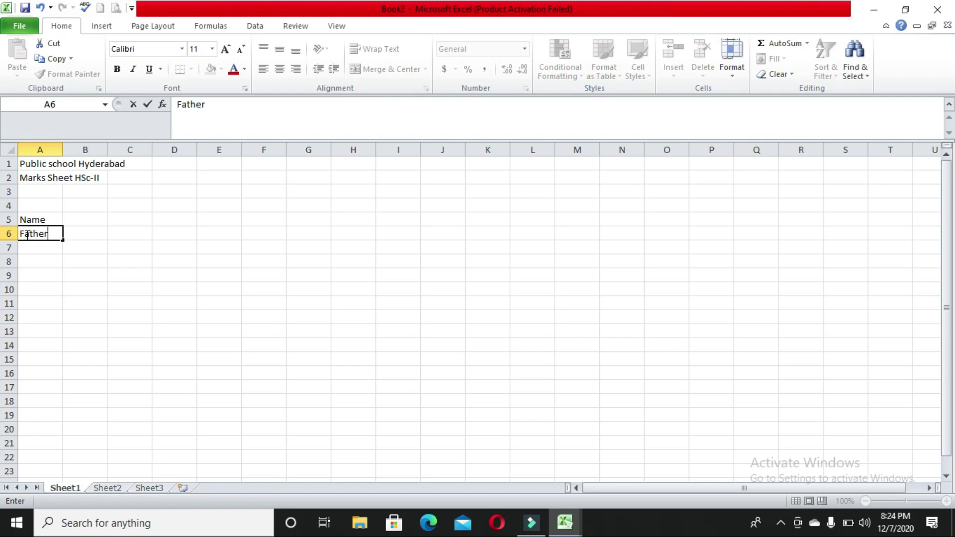
{"action": "type", "text": "'s "}
{"action": "type", "text": "Name"}
{"action": "left_click", "coordinate": [36, 246]}
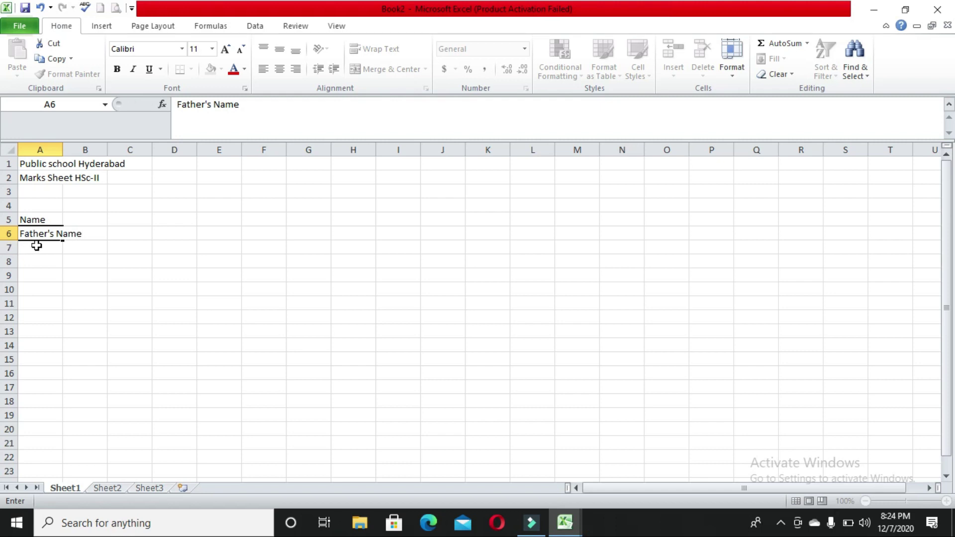
{"action": "double_click", "coordinate": [38, 246]}
{"action": "type", "text": "Group"}
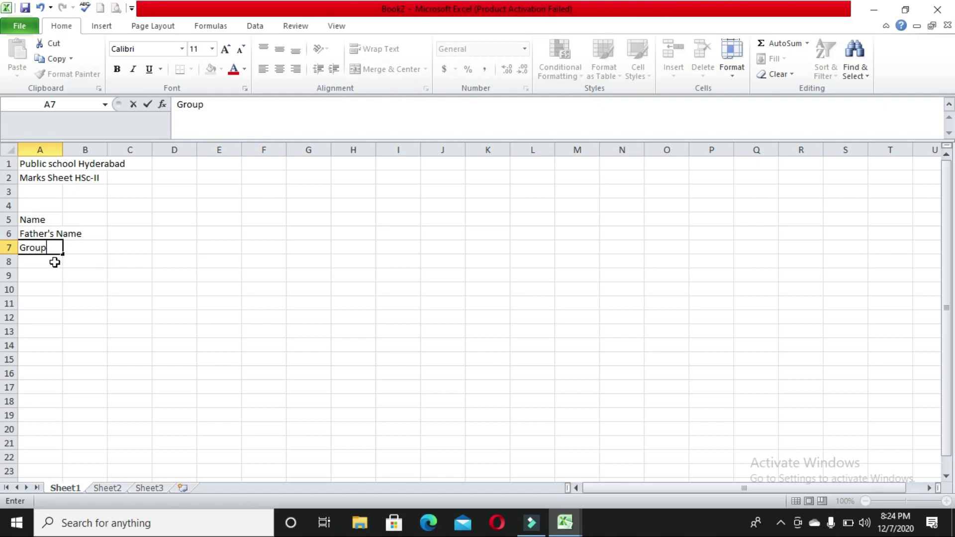
{"action": "type", "text": ":"}
{"action": "type", "text": "Mariya"}
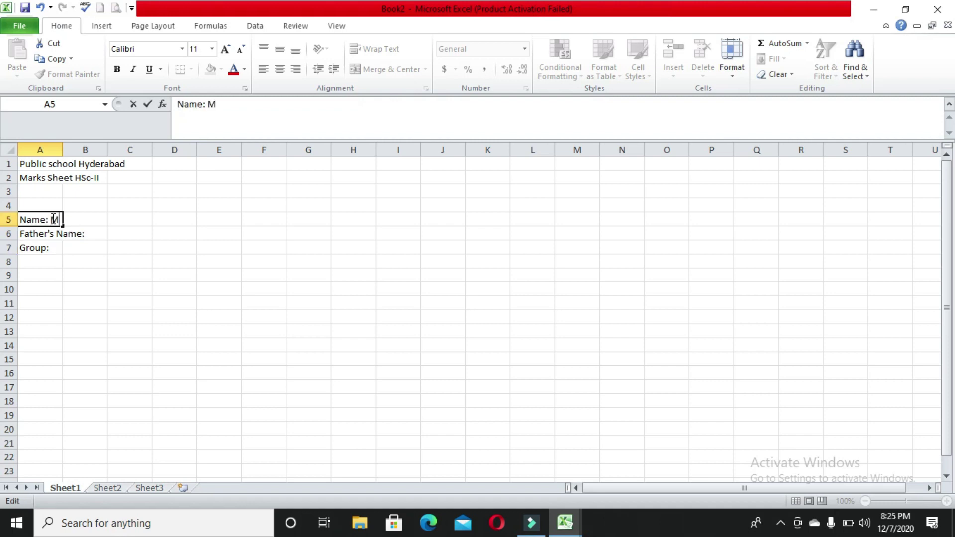
- Add the father's name in A6 and complete the Group entry as Pre-Medical
{"action": "left_click", "coordinate": [87, 234]}
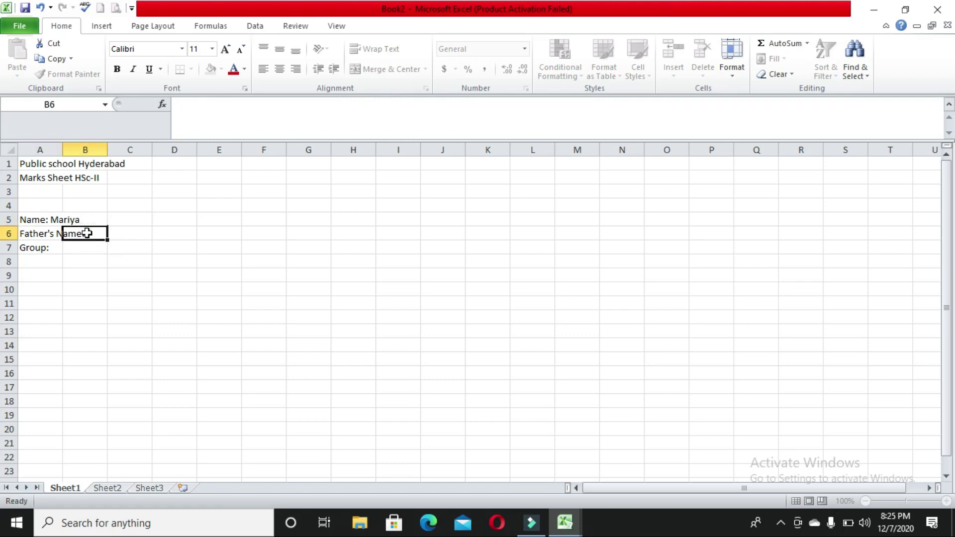
{"action": "double_click", "coordinate": [44, 234]}
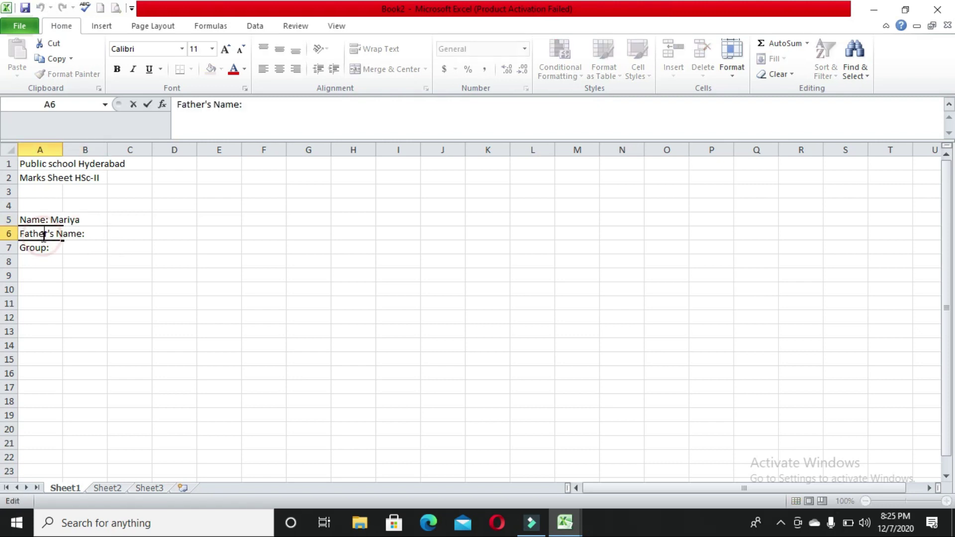
{"action": "key", "text": "Right"}
{"action": "key", "text": "Right"}
{"action": "key", "text": "Right"}
{"action": "type", "text": "Ali "}
{"action": "type", "text": "Khan"}
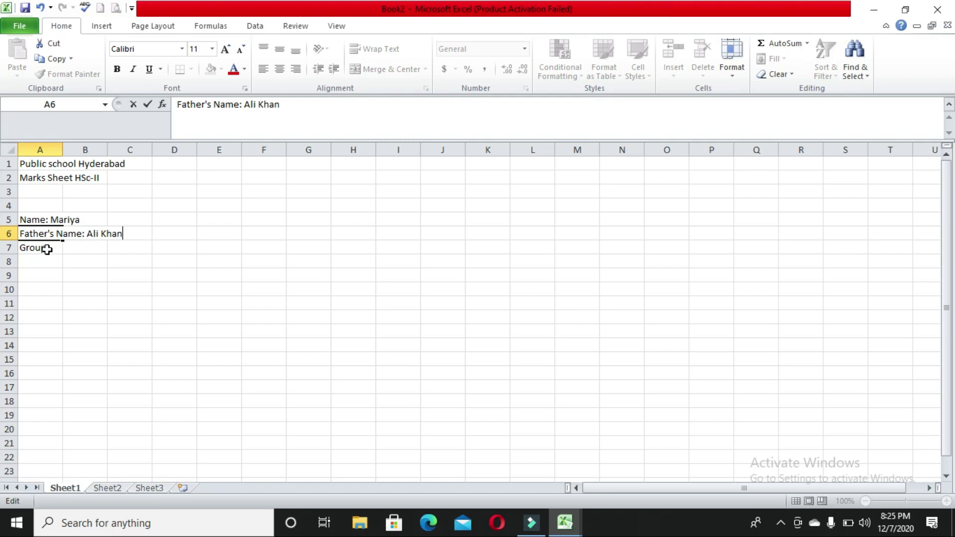
{"action": "left_click", "coordinate": [45, 253]}
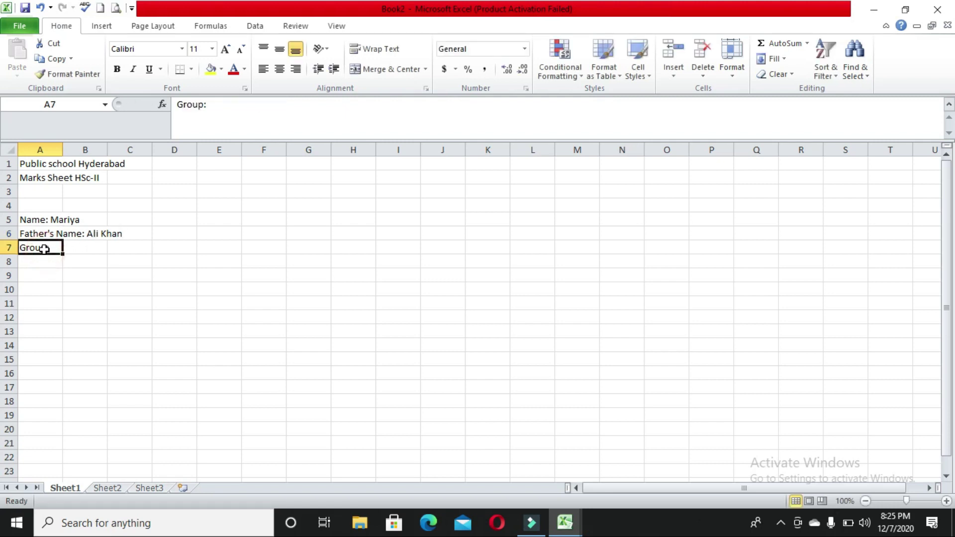
{"action": "double_click", "coordinate": [45, 248]}
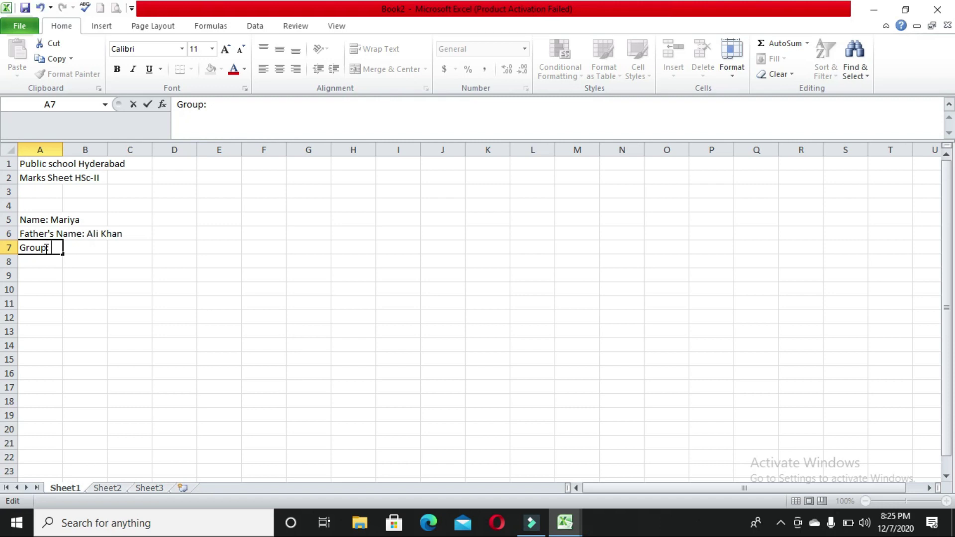
{"action": "type", "text": "P"}
{"action": "type", "text": "re-"}
{"action": "type", "text": "Medical"}
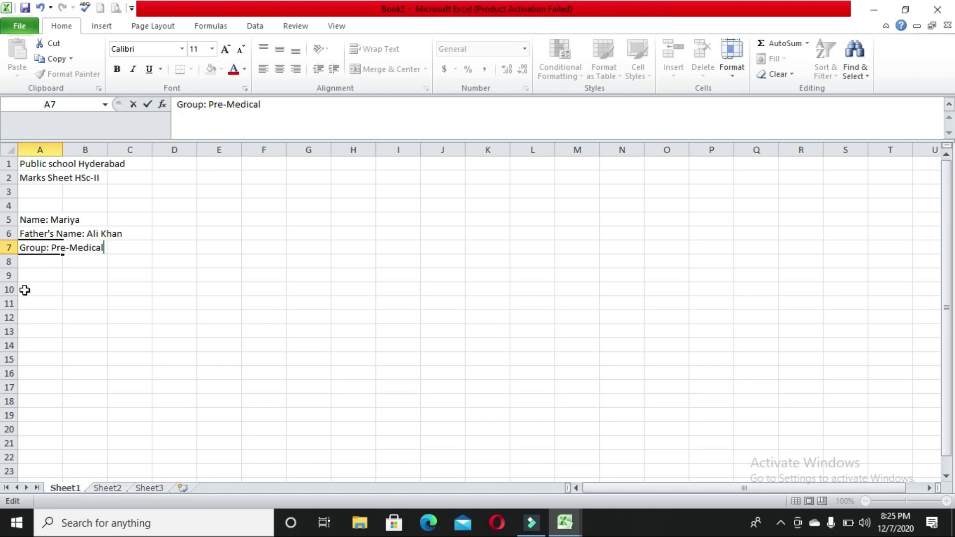
{"action": "left_click", "coordinate": [24, 290]}
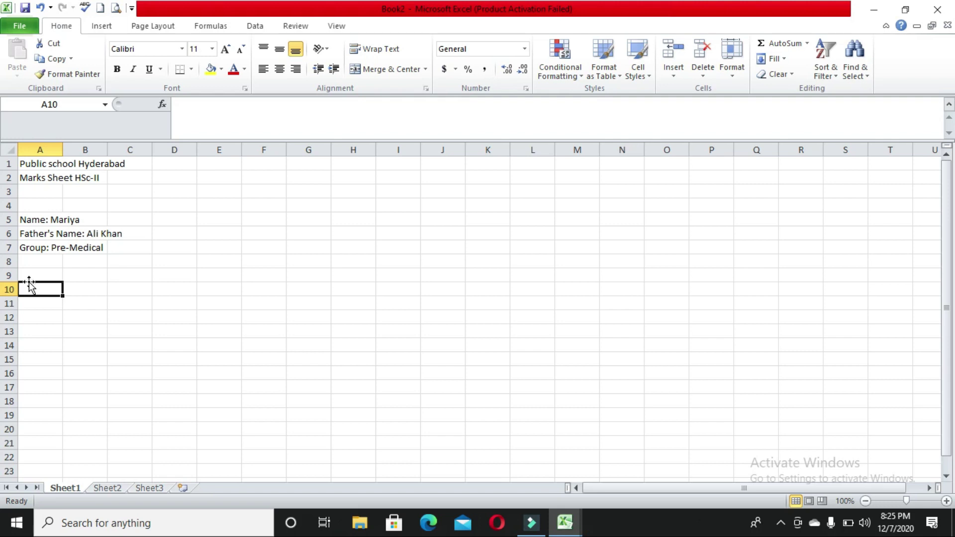
- Type row 9 headers Subect, Marks, Marks obtained, T.Marks, and Part-I in C10
{"action": "left_click", "coordinate": [30, 276]}
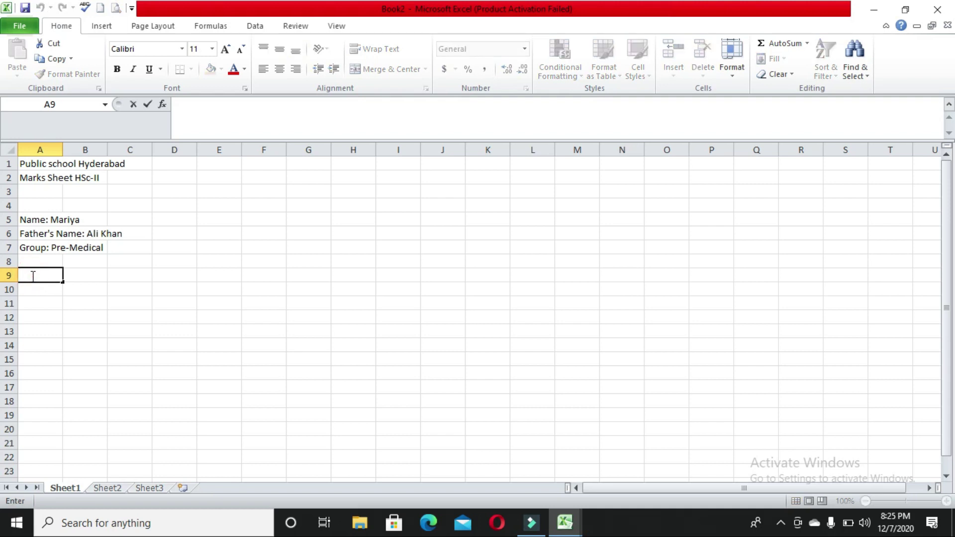
{"action": "type", "text": "Subect"}
{"action": "left_click", "coordinate": [94, 276]}
{"action": "double_click", "coordinate": [93, 275]}
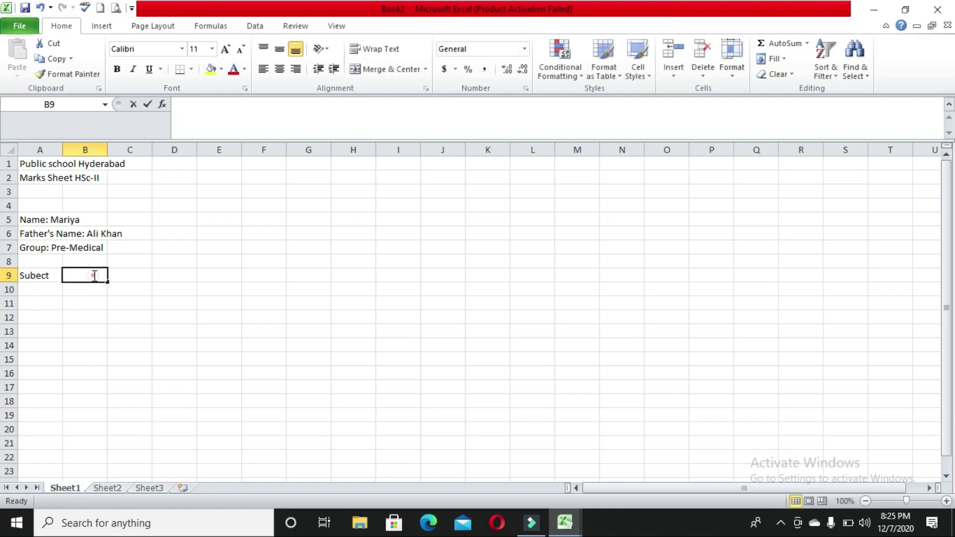
{"action": "type", "text": "T"}
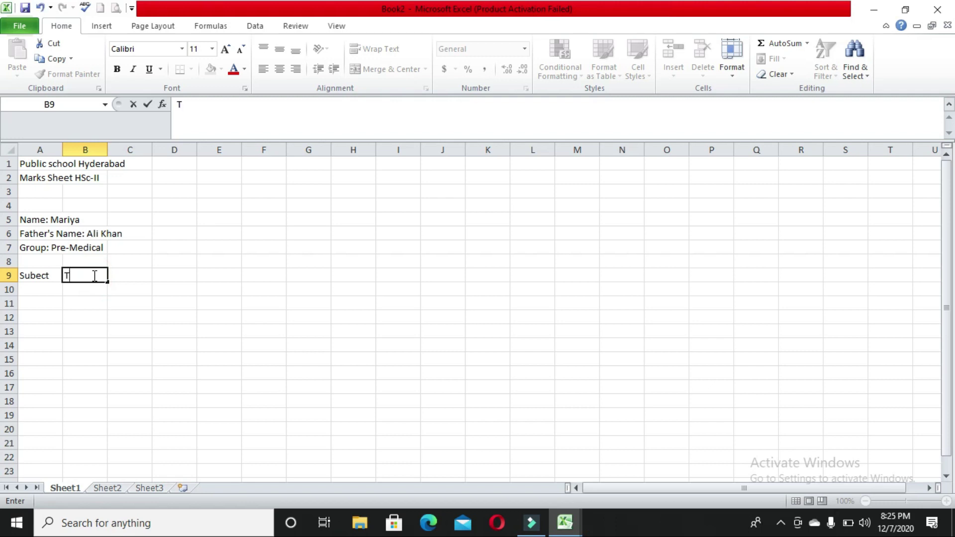
{"action": "type", "text": ".Mark"}
{"action": "type", "text": "s"}
{"action": "left_click", "coordinate": [135, 276]}
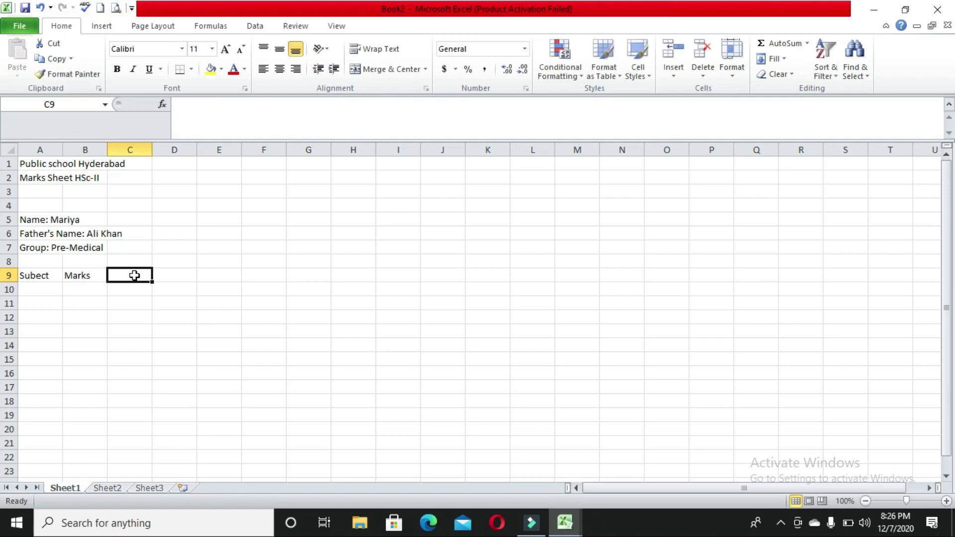
{"action": "type", "text": "Marks obtained"}
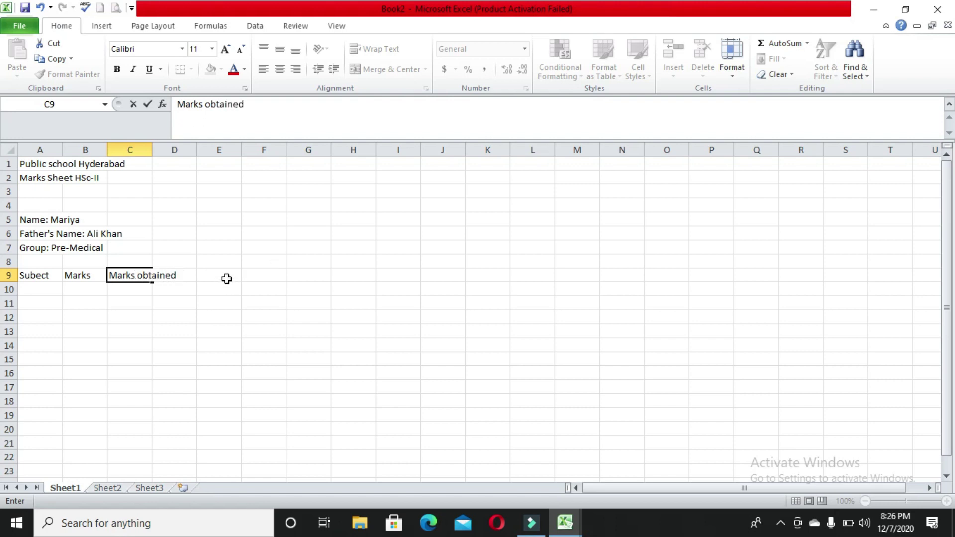
{"action": "left_click", "coordinate": [227, 278]}
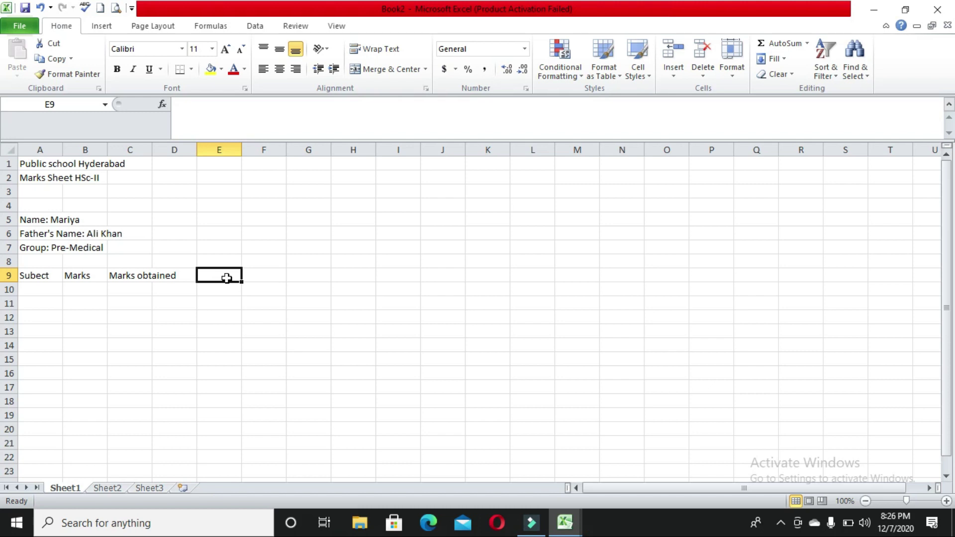
{"action": "type", "text": "T.Marks"}
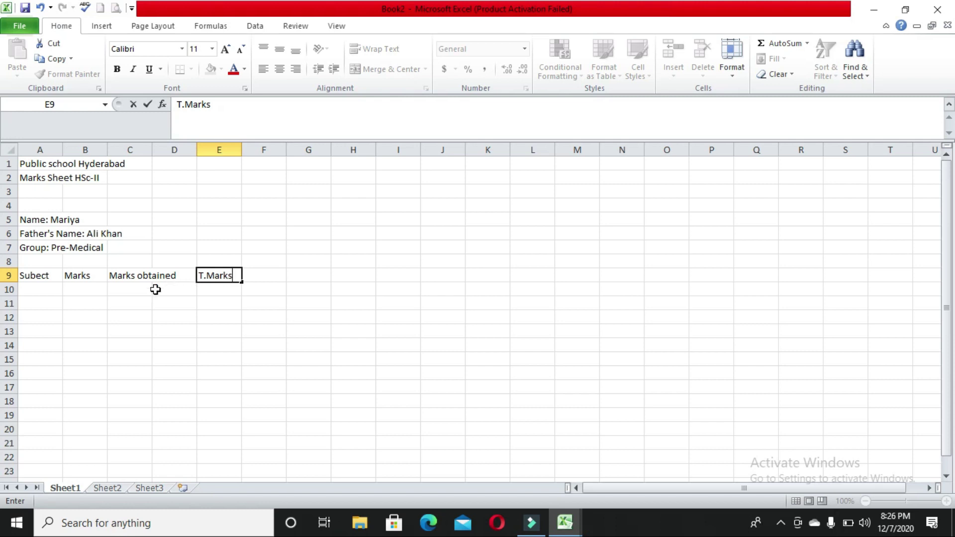
{"action": "left_click", "coordinate": [122, 291]}
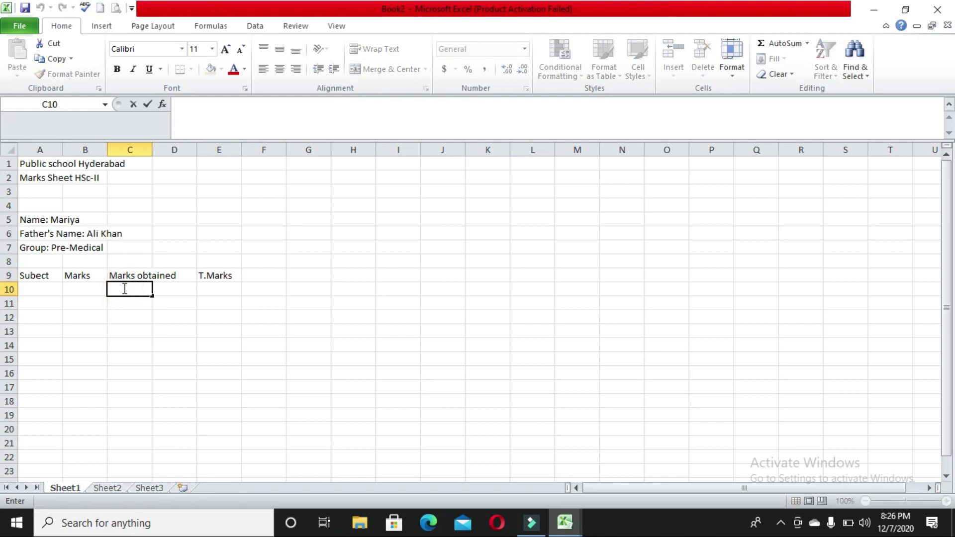
{"action": "type", "text": "Part-"}
{"action": "type", "text": "I"}
- Add the Theory and Pract. sub-headers under Part-I in C11 and D11
{"action": "left_click", "coordinate": [135, 305]}
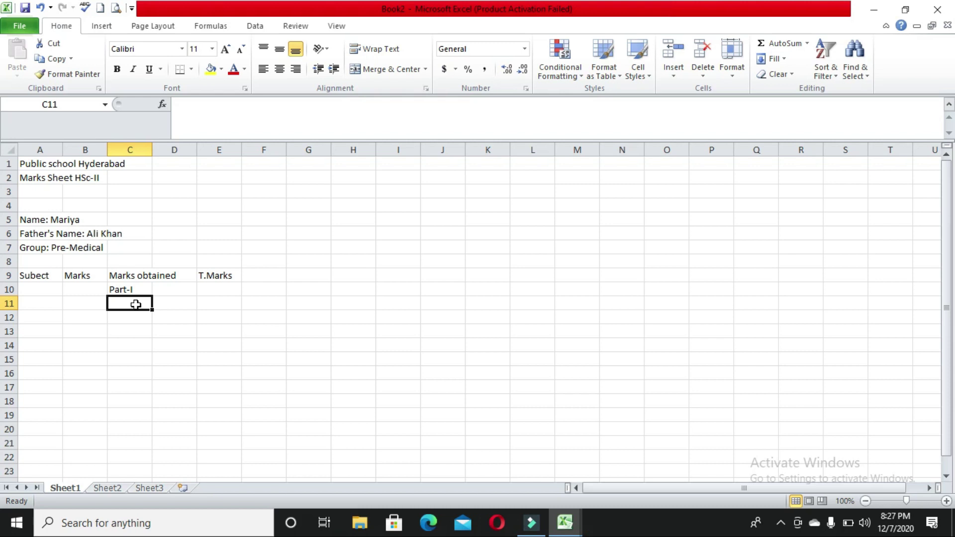
{"action": "type", "text": "Theo"}
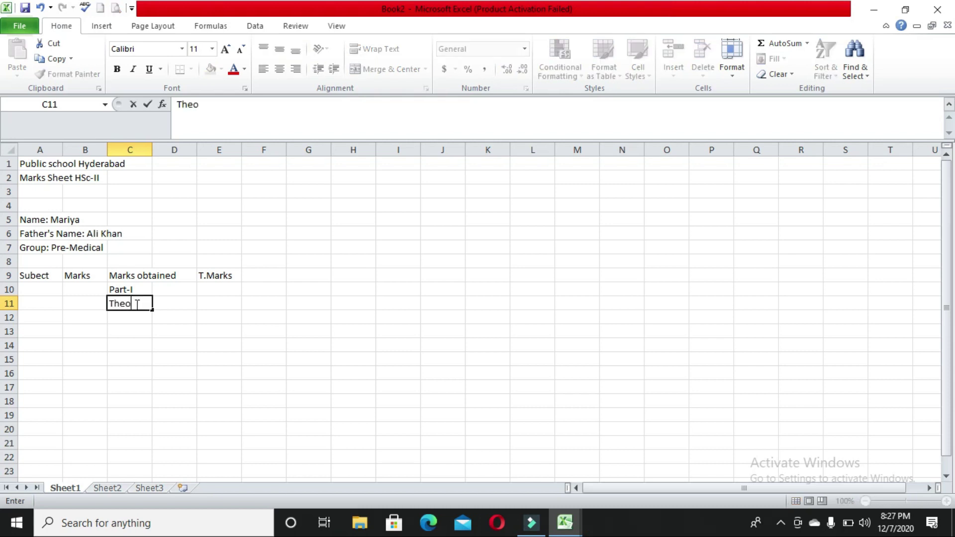
{"action": "type", "text": "ry"}
{"action": "left_click", "coordinate": [171, 305]}
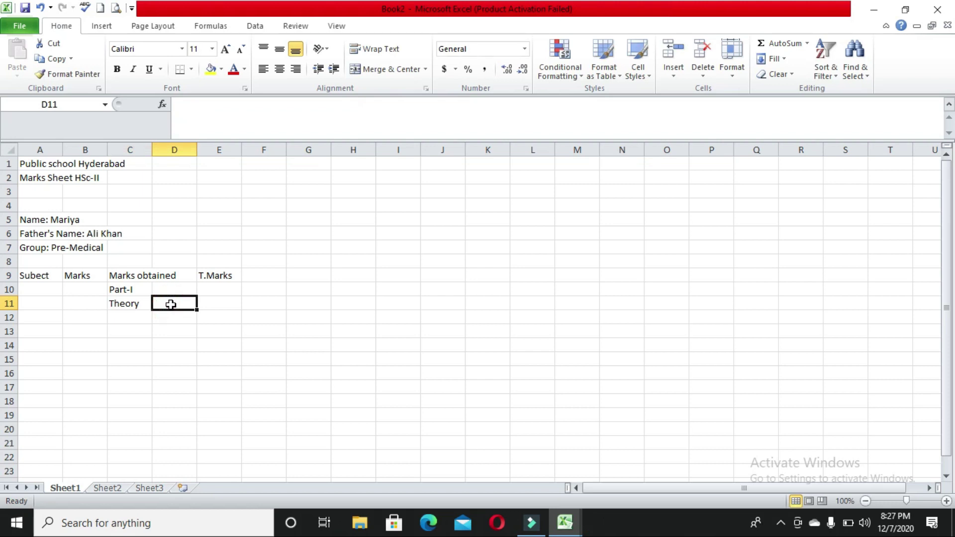
{"action": "type", "text": "Pract."}
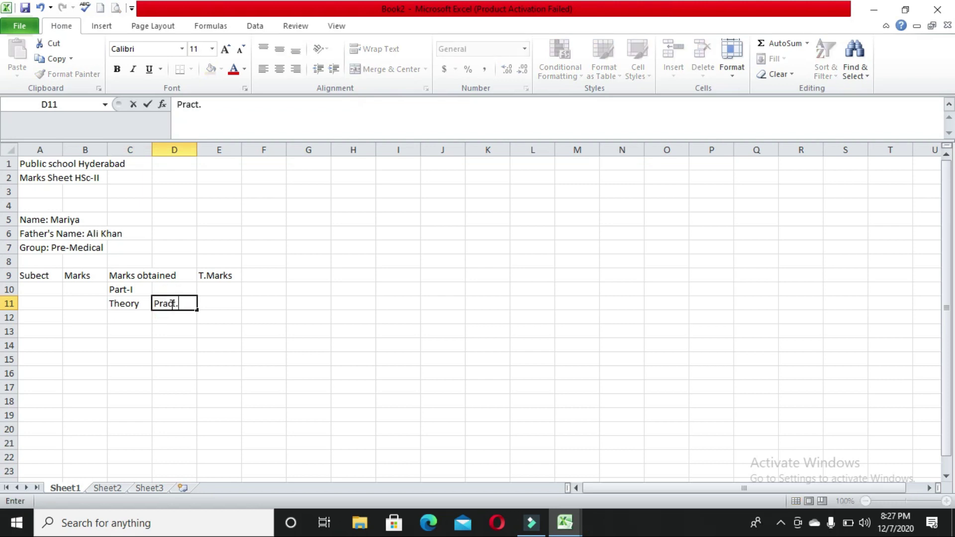
- Add Part-II in E10 with Theory in E11 and Pract. in F11
{"action": "left_click", "coordinate": [226, 291]}
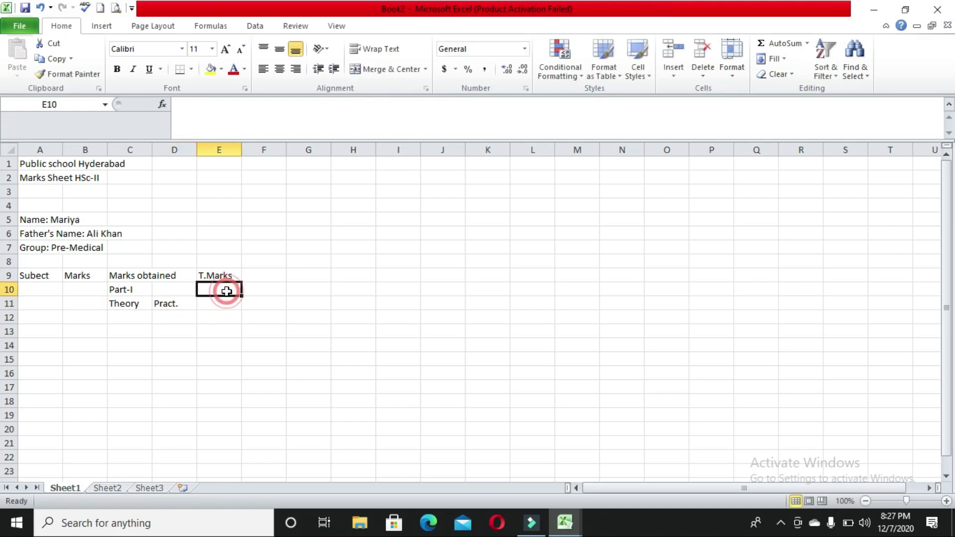
{"action": "double_click", "coordinate": [227, 291]}
{"action": "type", "text": "Part-II"}
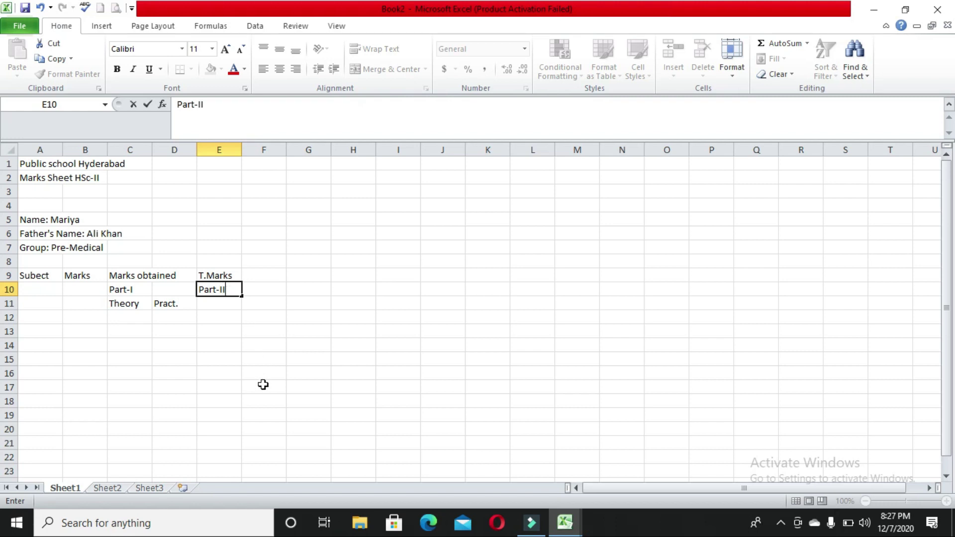
{"action": "left_click", "coordinate": [223, 304]}
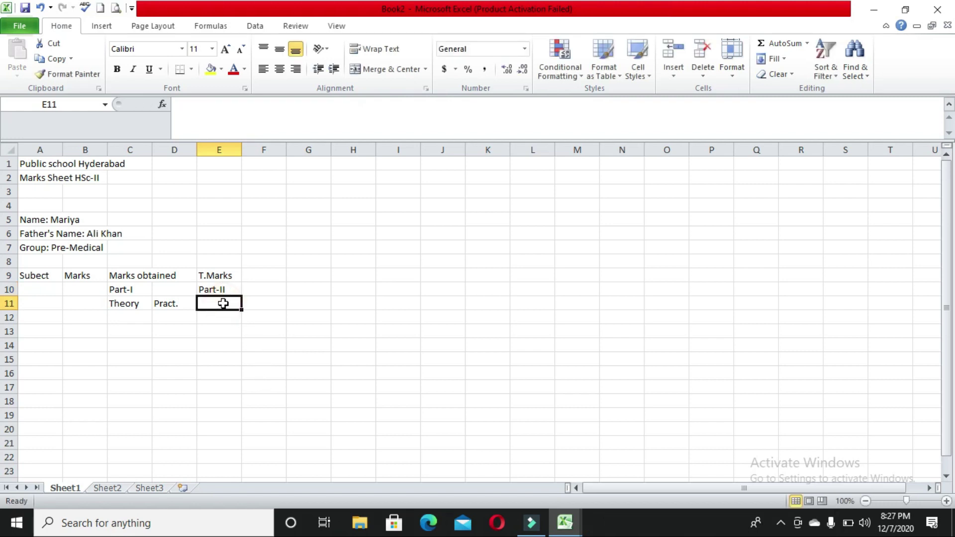
{"action": "type", "text": "Theory"}
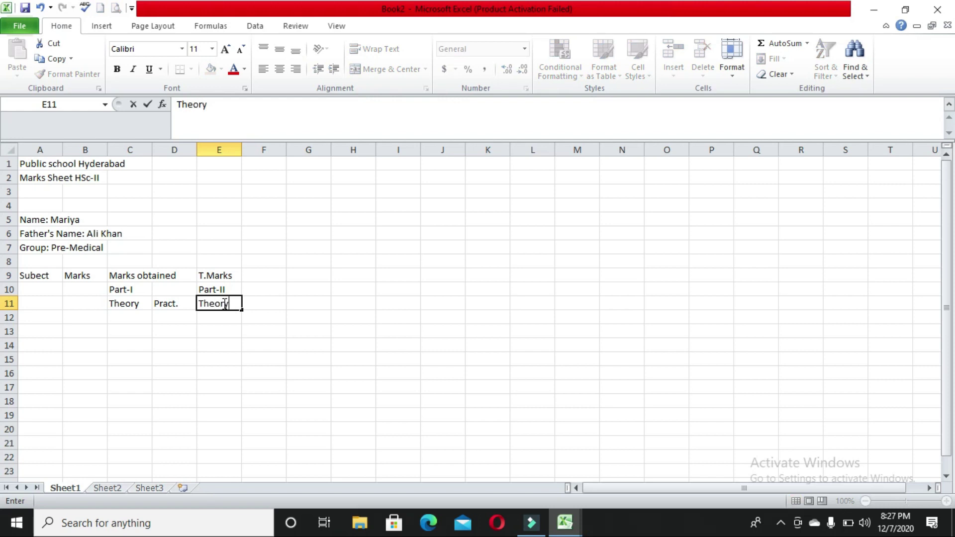
{"action": "left_click", "coordinate": [259, 305]}
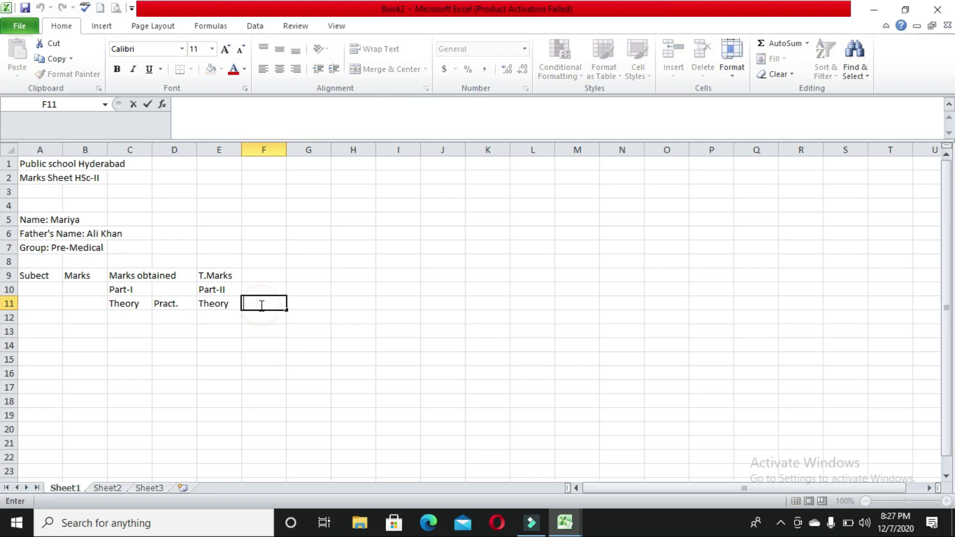
{"action": "type", "text": "Pract."}
{"action": "left_click", "coordinate": [227, 278]}
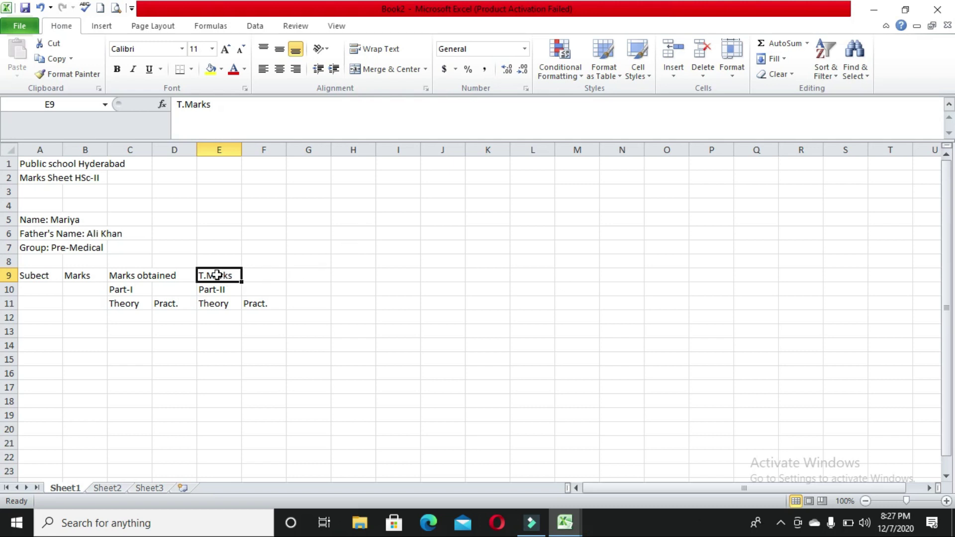
- Move the T.Marks heading from E9 to G9, then select along the header row from A9
{"action": "key", "text": "ctrl+c"}
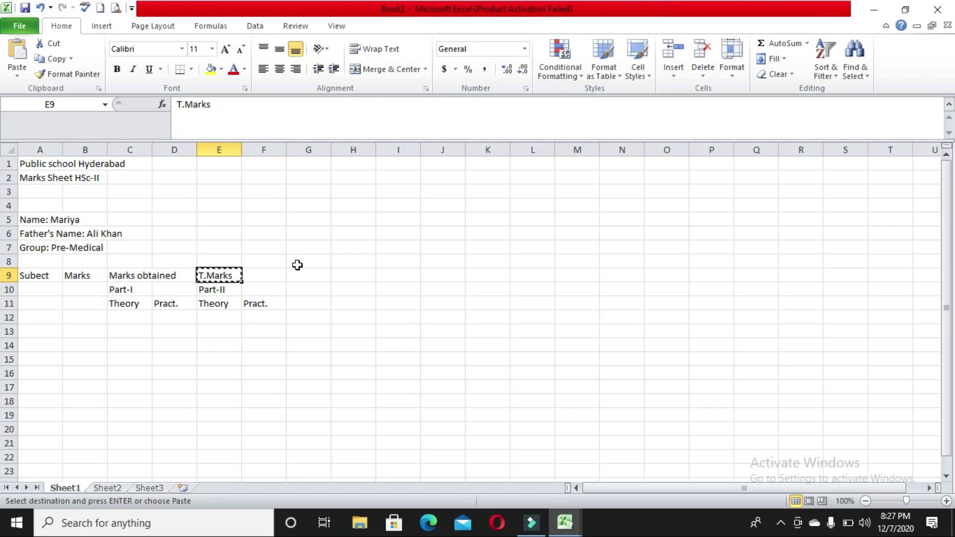
{"action": "left_click", "coordinate": [305, 275]}
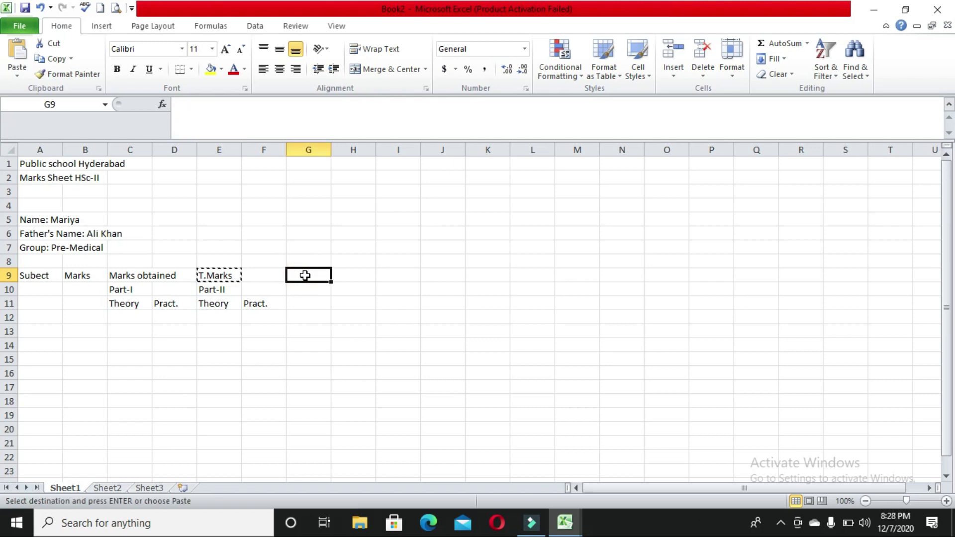
{"action": "key", "text": "Return"}
{"action": "left_click_drag", "start_coordinate": [328, 332], "coordinate": [219, 318]}
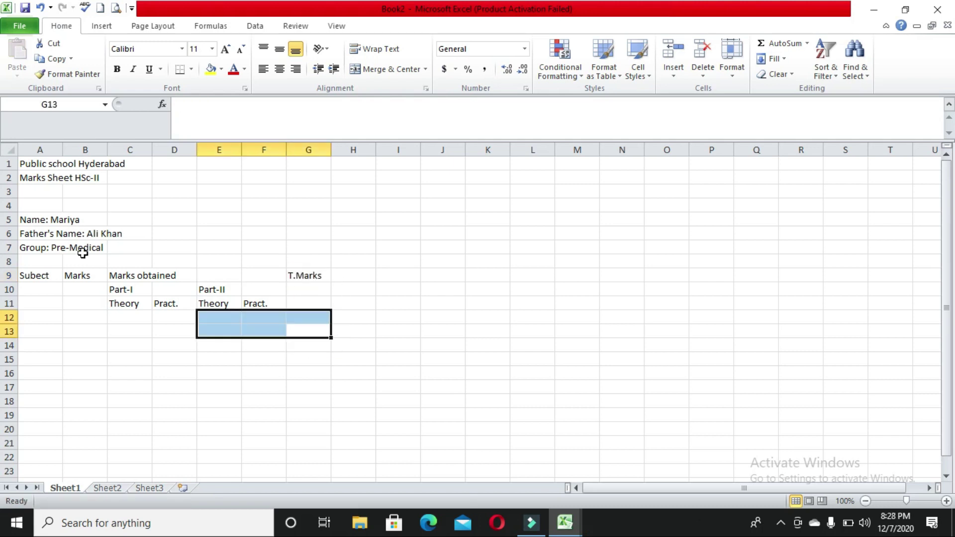
{"action": "left_click", "coordinate": [30, 274]}
{"action": "key", "text": "shift+Right"}
{"action": "key", "text": "shift+Right"}
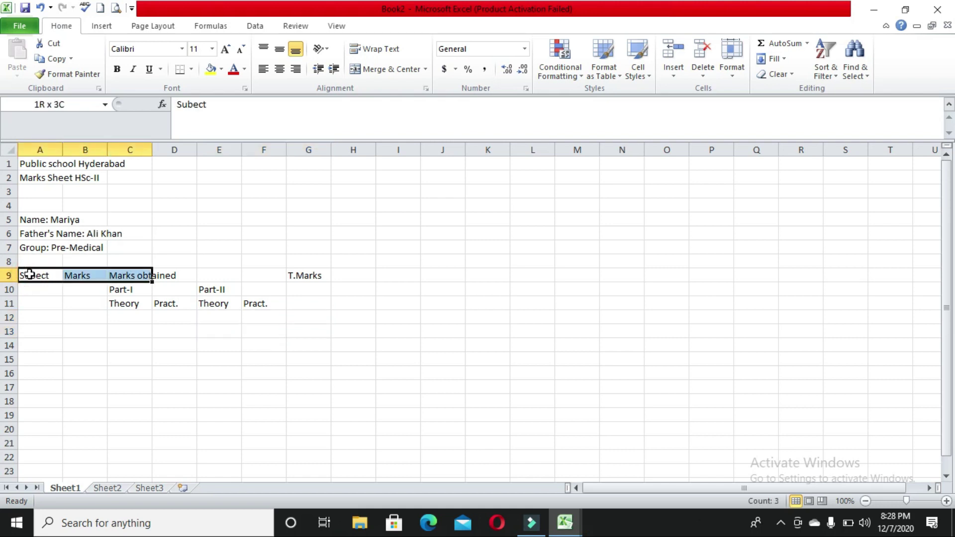
{"action": "key", "text": "shift+Right"}
{"action": "key", "text": "shift+Right"}
{"action": "key", "text": "shift+Right"}
{"action": "key", "text": "shift+Right"}
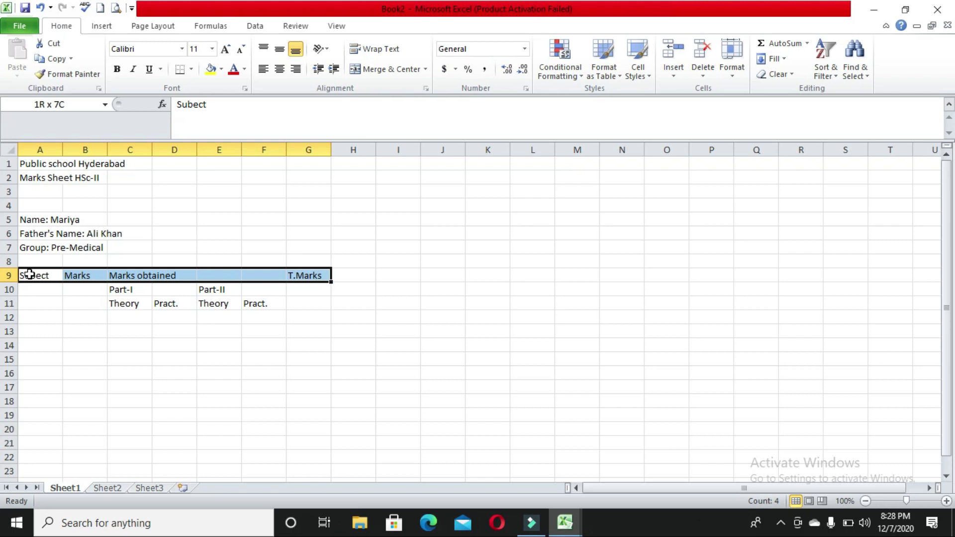
- Apply All Borders to the A9:G24 table and begin correcting Subect to Subject in A9
{"action": "key", "text": "shift+Down"}
{"action": "key", "text": "shift+Down"}
{"action": "key", "text": "shift+Down"}
{"action": "key", "text": "shift+Down"}
{"action": "key", "text": "shift+Down"}
{"action": "key", "text": "shift+Down"}
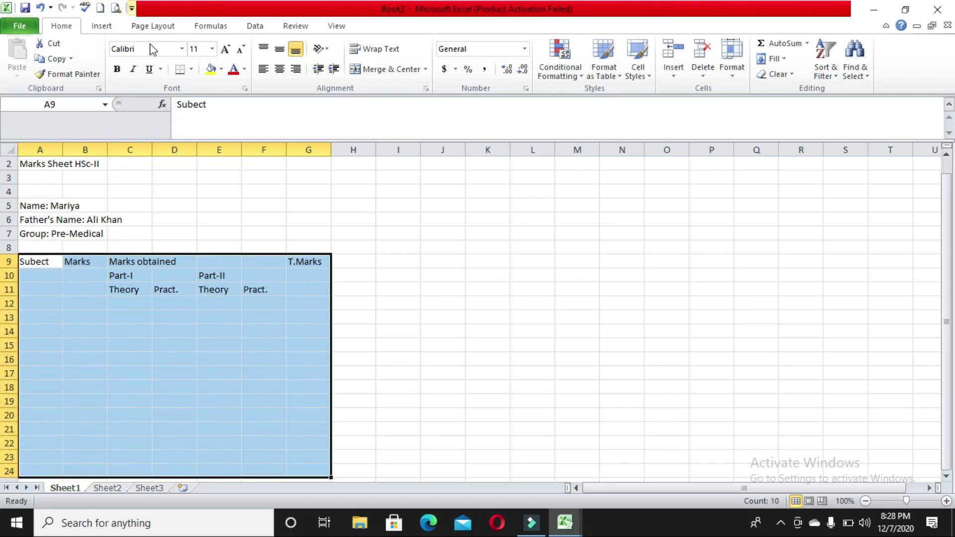
{"action": "left_click", "coordinate": [190, 71]}
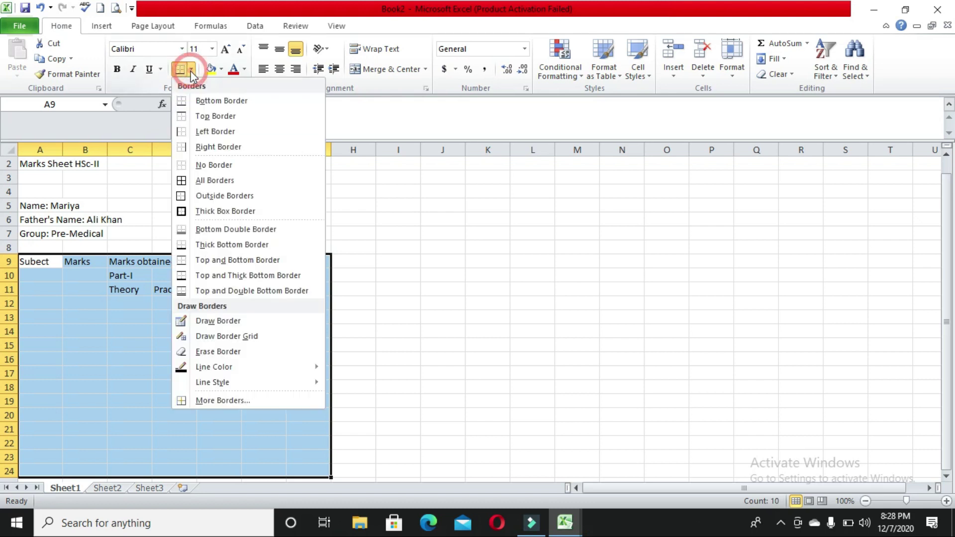
{"action": "left_click", "coordinate": [181, 181]}
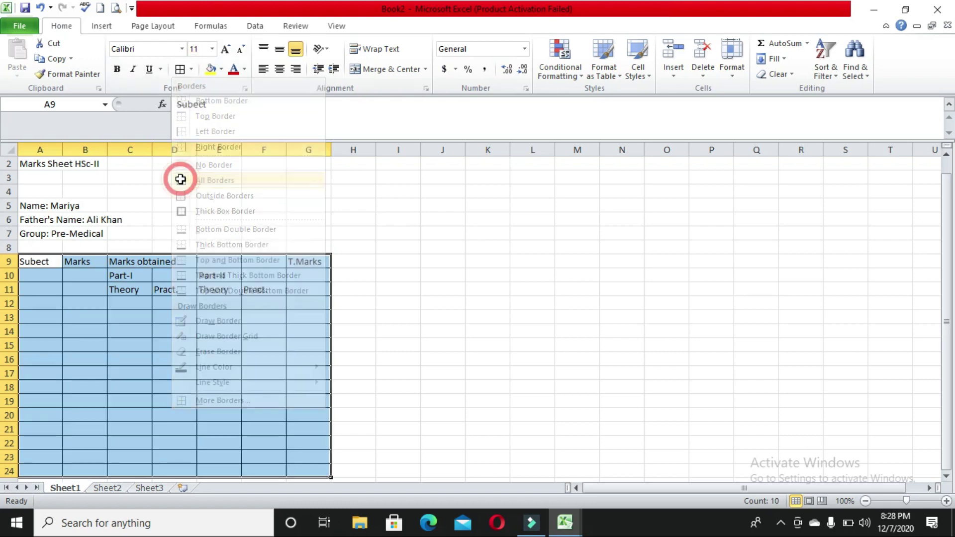
{"action": "double_click", "coordinate": [39, 262]}
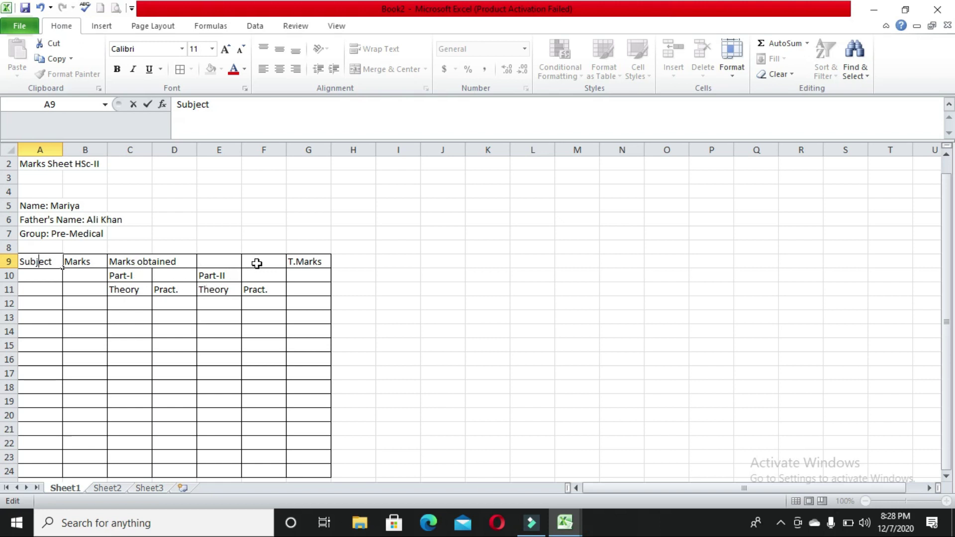
- Merge and centre Marks obtained over C9:F9, Part-I over C10:D10, Part-II over E10:F10
{"action": "left_click", "coordinate": [255, 264]}
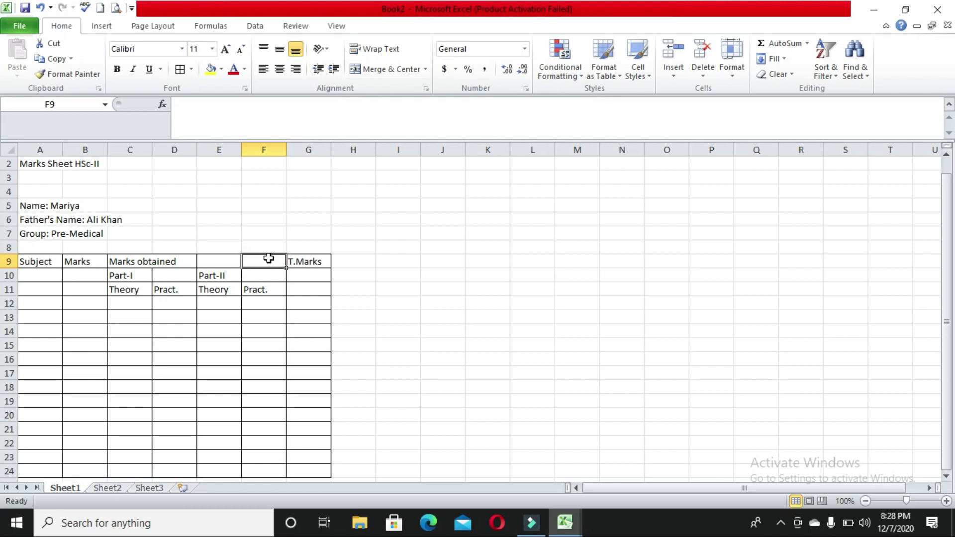
{"action": "left_click", "coordinate": [267, 261]}
{"action": "key", "text": "shift+Left"}
{"action": "key", "text": "shift+Left"}
{"action": "key", "text": "shift+Left"}
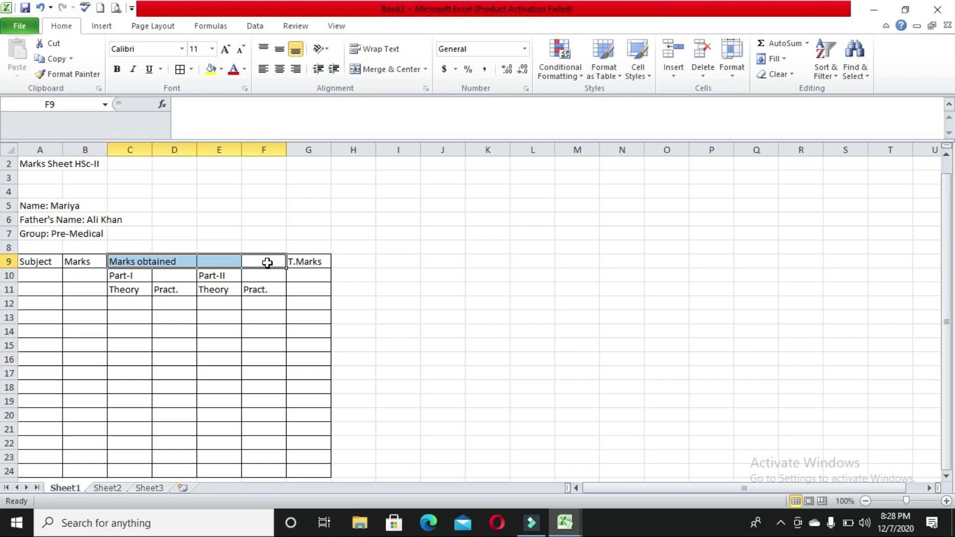
{"action": "left_click", "coordinate": [366, 73]}
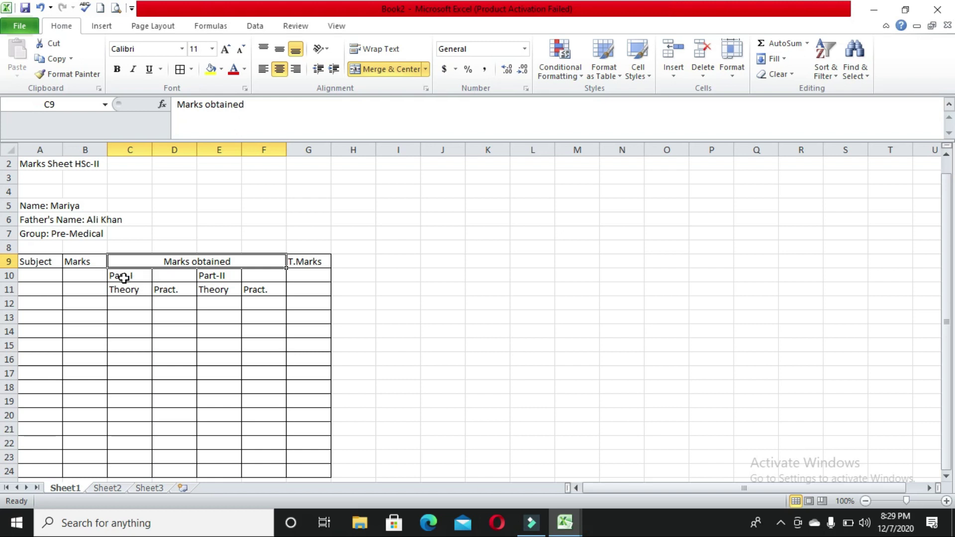
{"action": "left_click", "coordinate": [165, 277]}
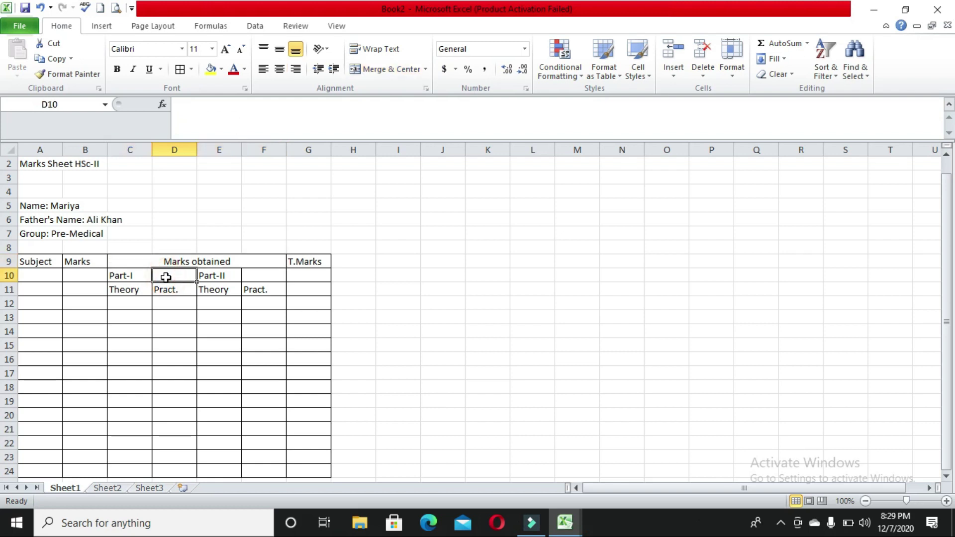
{"action": "left_click_drag", "start_coordinate": [166, 277], "coordinate": [148, 277]}
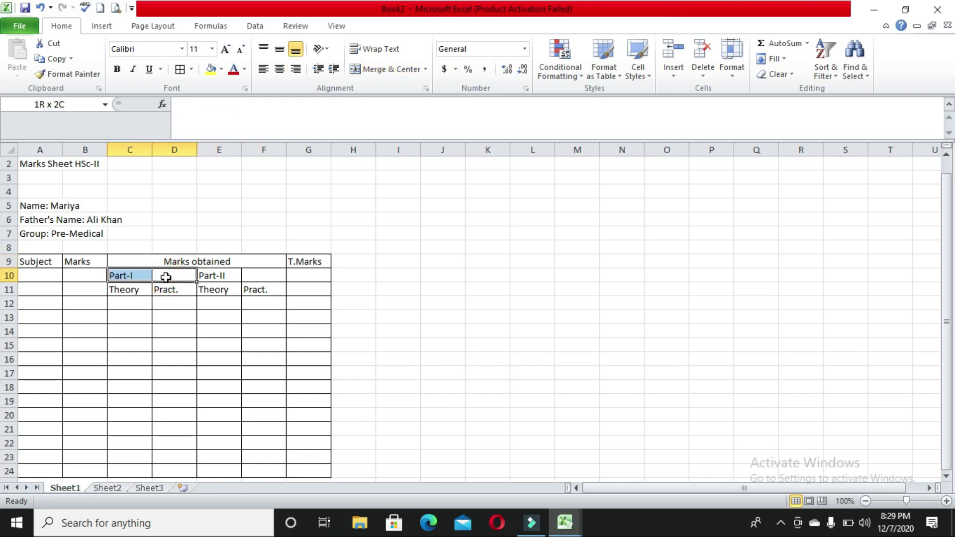
{"action": "left_click", "coordinate": [401, 70]}
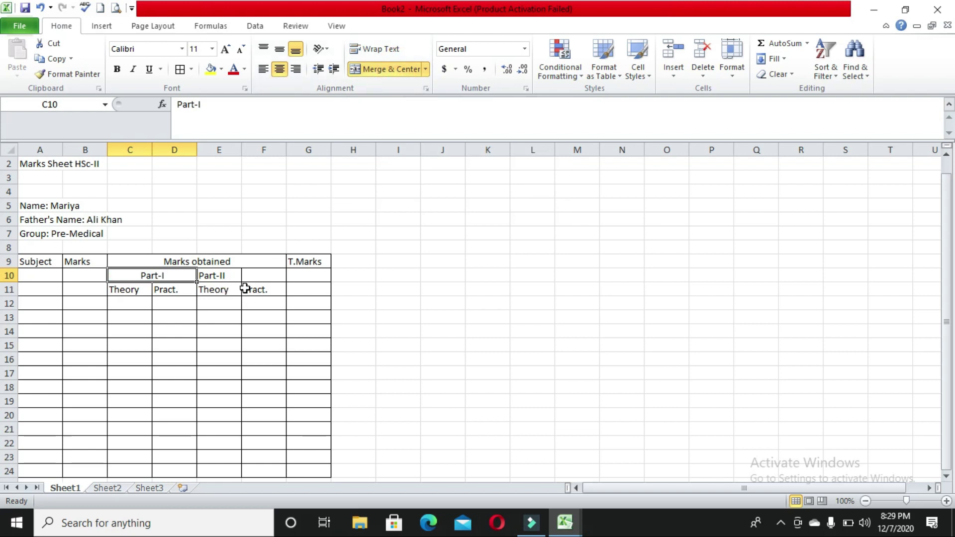
{"action": "left_click", "coordinate": [258, 277]}
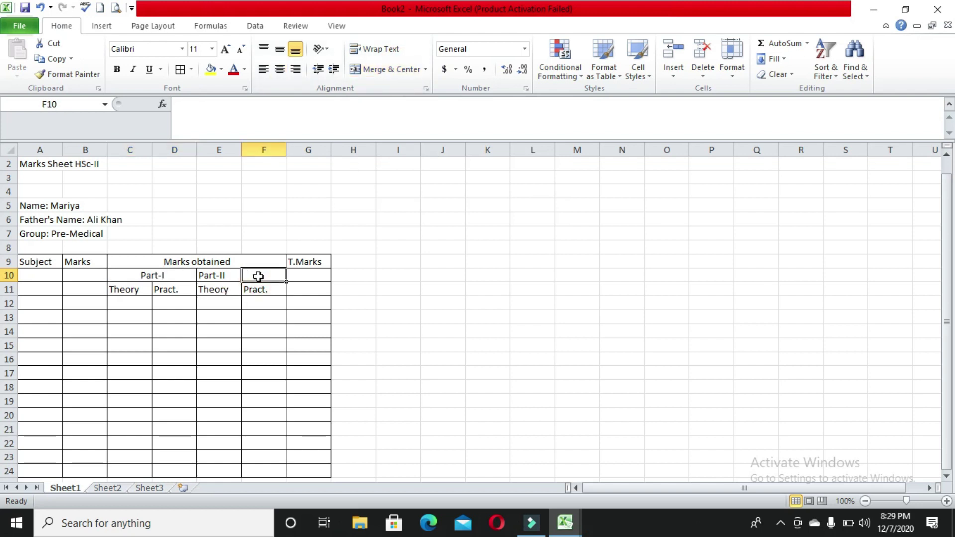
{"action": "key", "text": "shift+Left"}
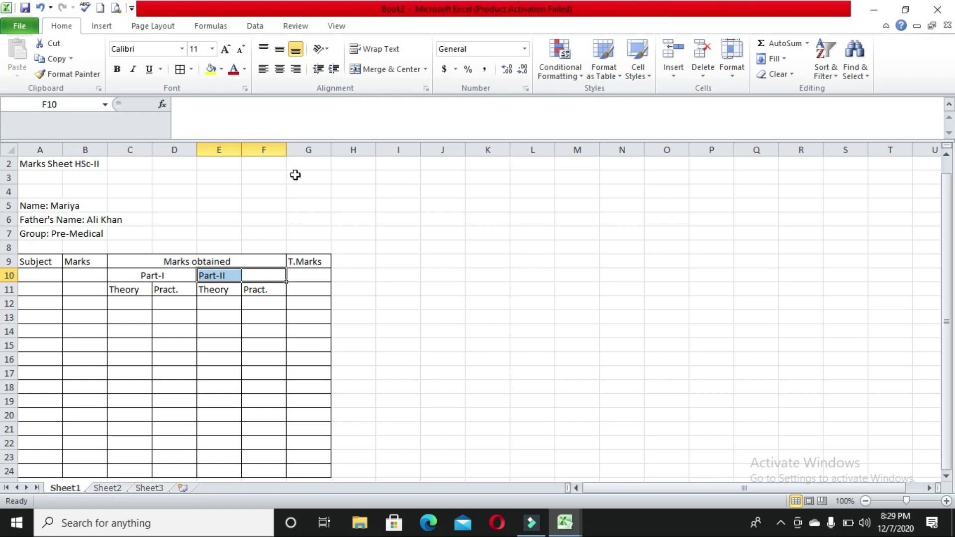
{"action": "left_click", "coordinate": [359, 73]}
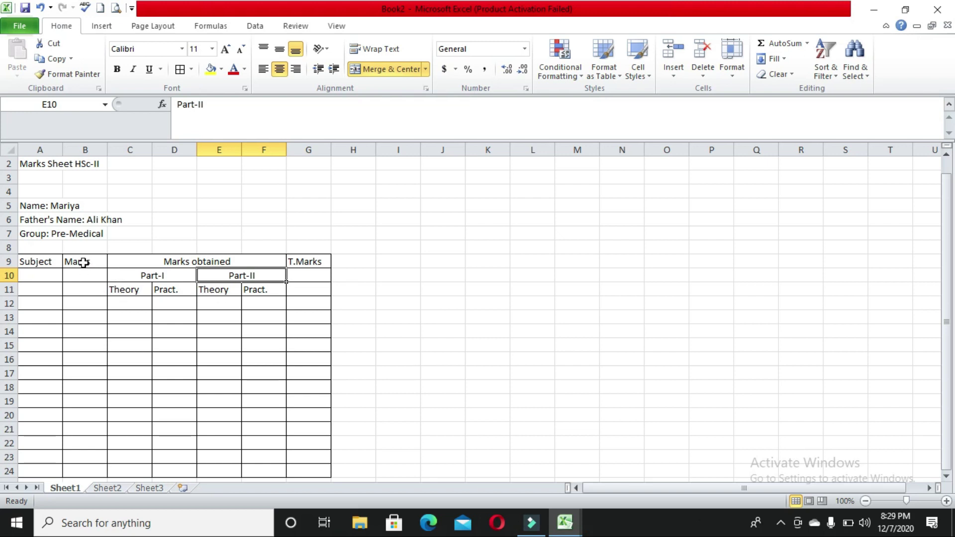
- Merge the Marks (B9:B11) and Subject (A9:A11) headings and centre them vertically
{"action": "left_click", "coordinate": [83, 263]}
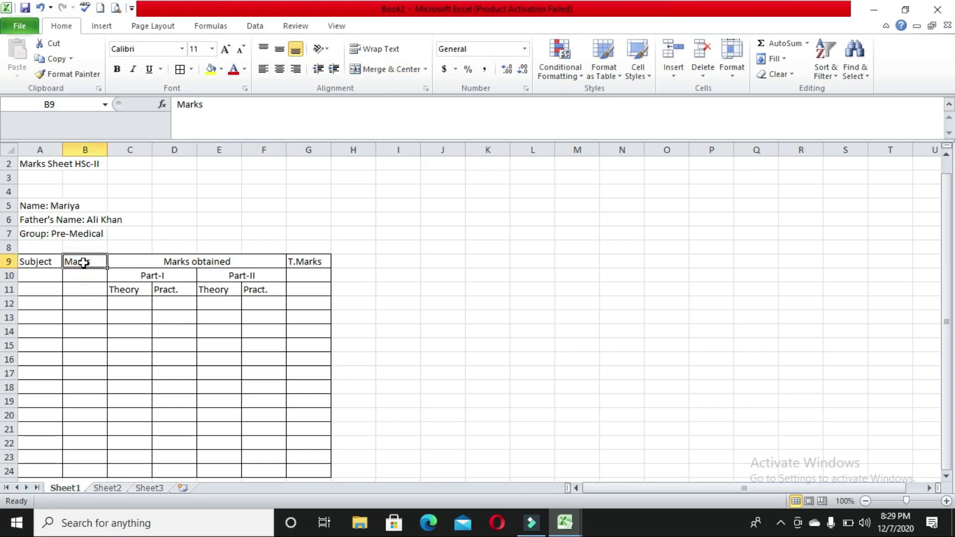
{"action": "left_click_drag", "start_coordinate": [83, 263], "coordinate": [84, 290]}
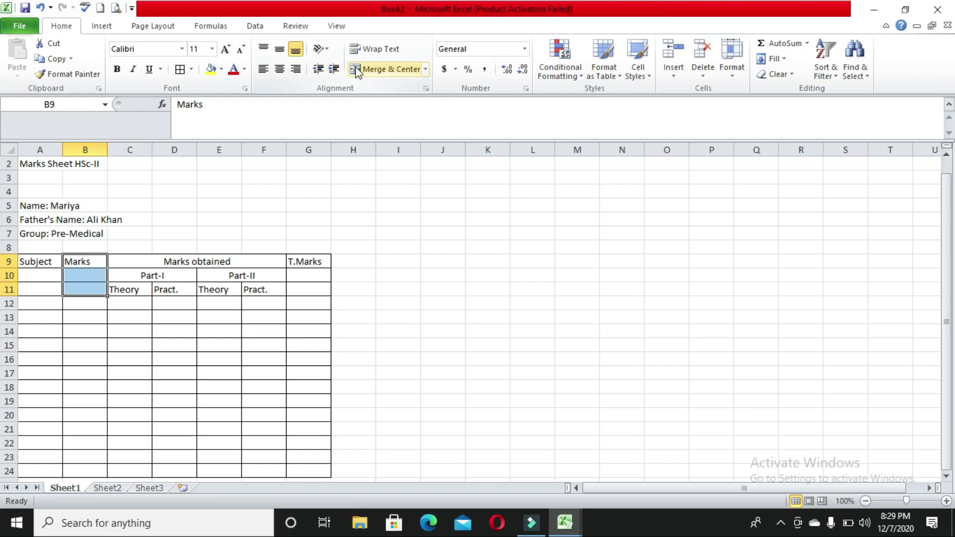
{"action": "left_click", "coordinate": [357, 71]}
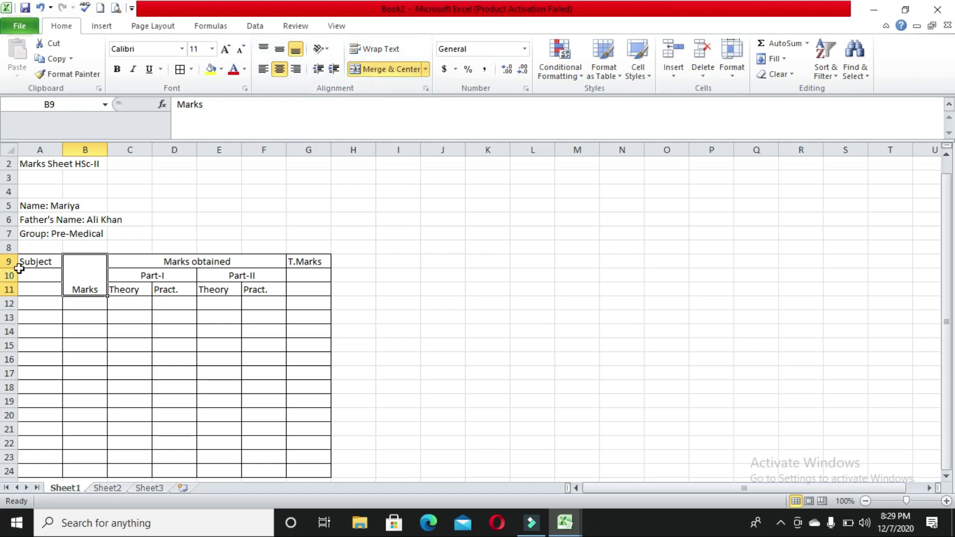
{"action": "left_click_drag", "start_coordinate": [32, 259], "coordinate": [34, 289]}
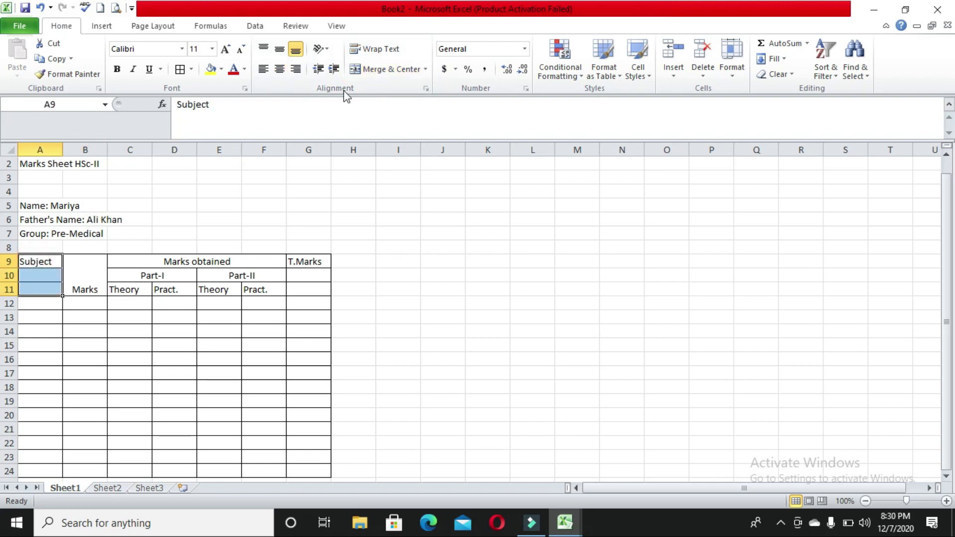
{"action": "left_click", "coordinate": [362, 69]}
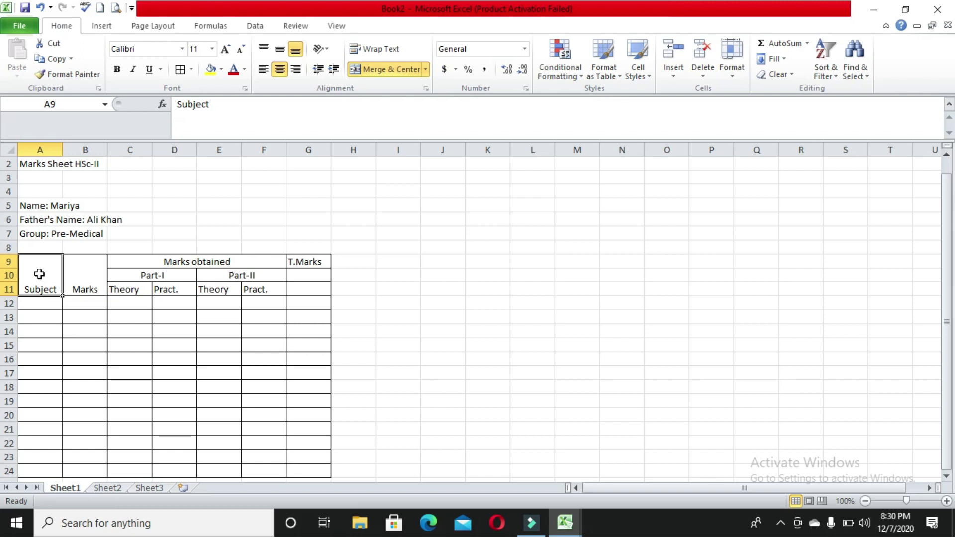
{"action": "left_click", "coordinate": [39, 274]}
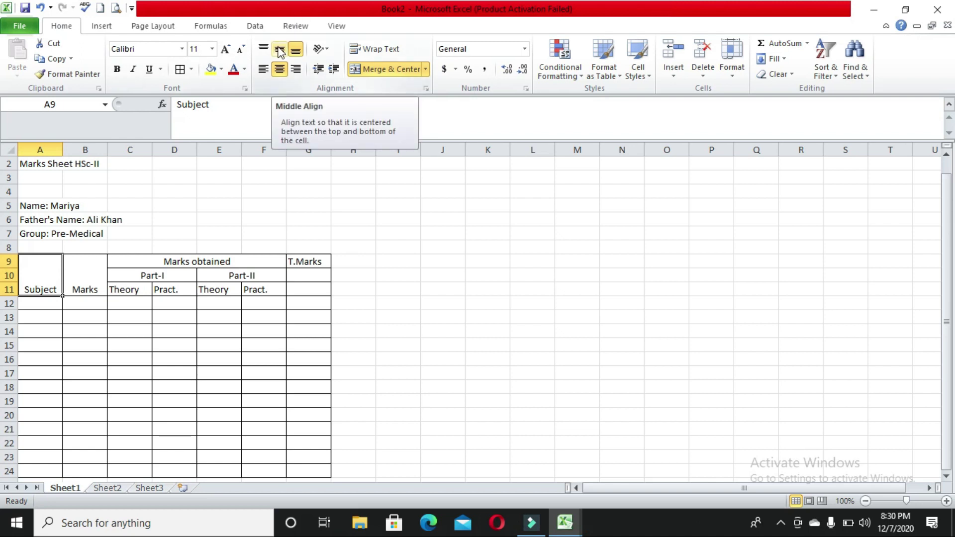
{"action": "left_click", "coordinate": [281, 51]}
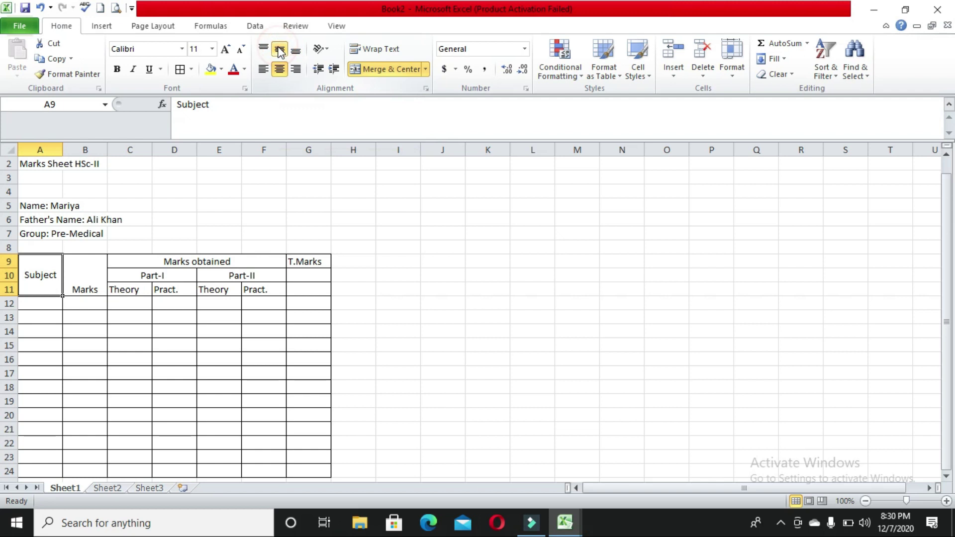
{"action": "left_click", "coordinate": [79, 289]}
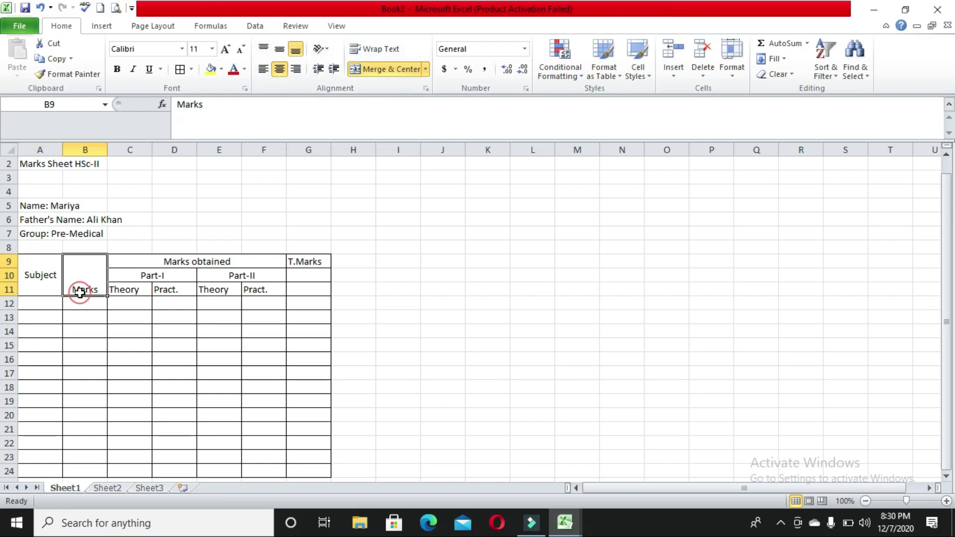
{"action": "left_click", "coordinate": [279, 50]}
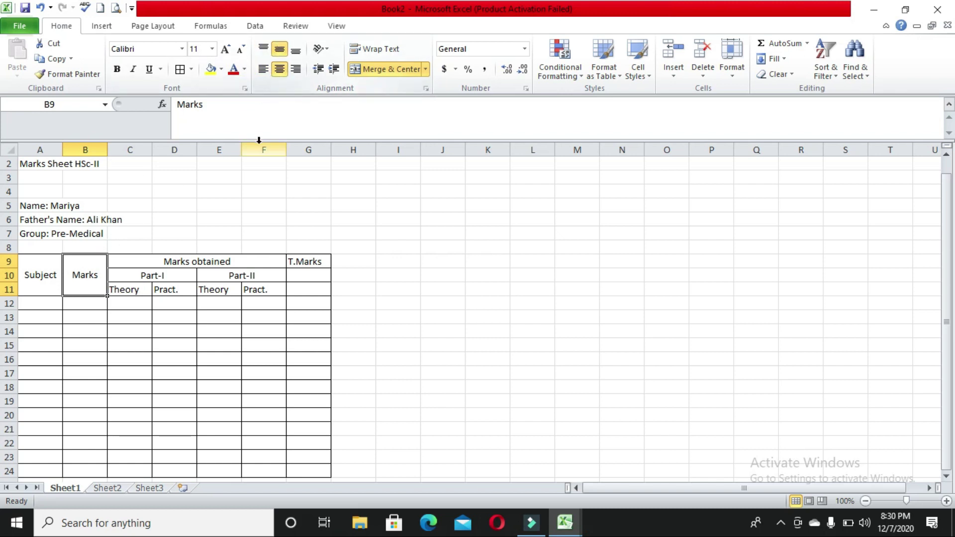
- Merge T.Marks across G9:G11 and centre it vertically
{"action": "left_click", "coordinate": [299, 264]}
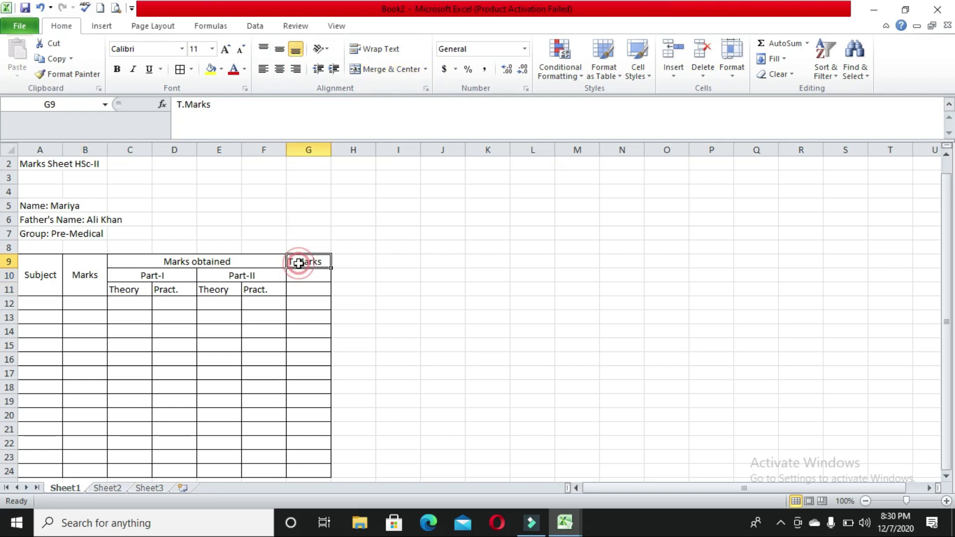
{"action": "key", "text": "shift+Down"}
{"action": "key", "text": "shift+Down"}
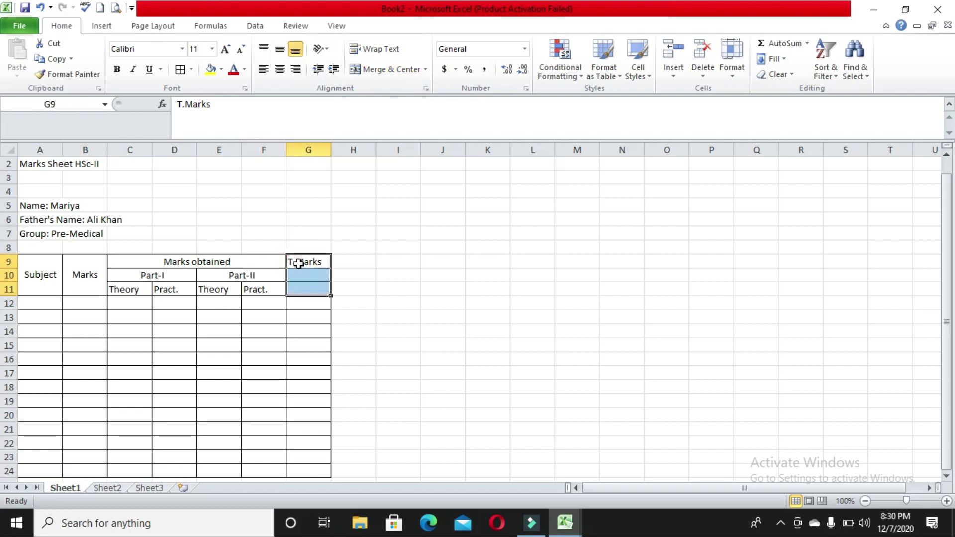
{"action": "left_click", "coordinate": [381, 69]}
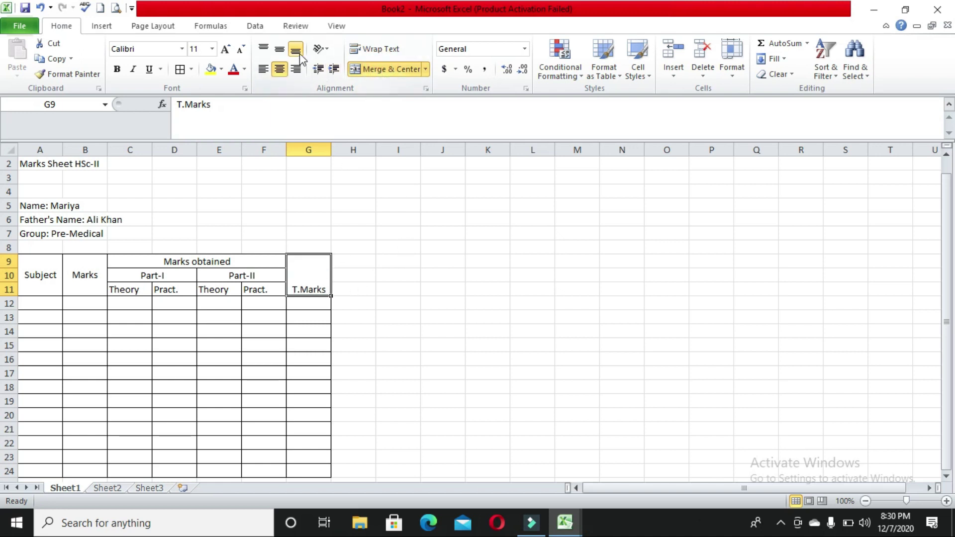
{"action": "left_click", "coordinate": [280, 52]}
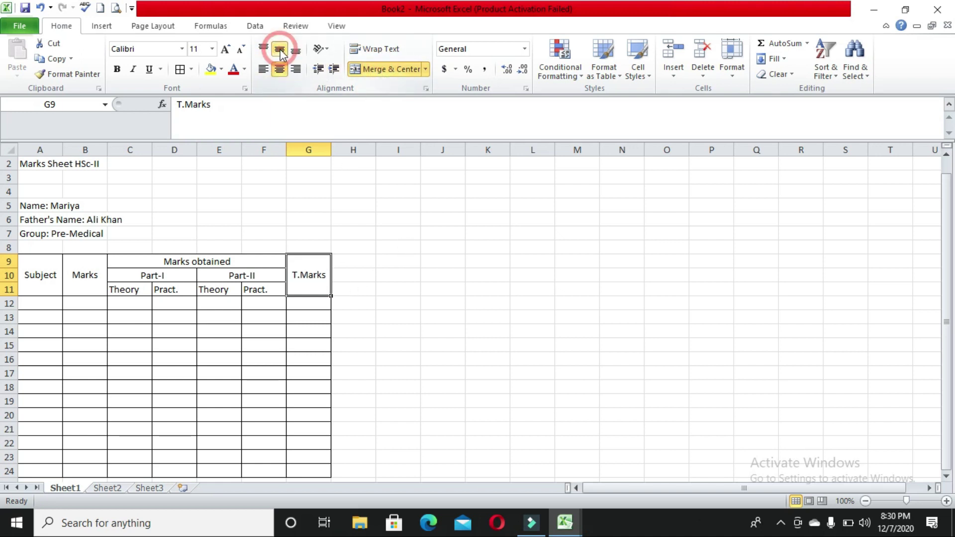
{"action": "left_click", "coordinate": [363, 331]}
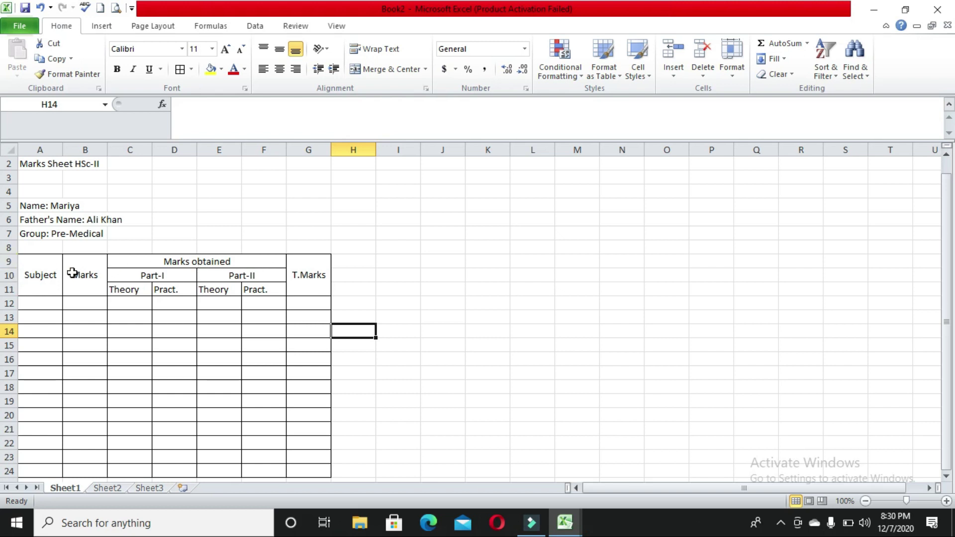
- Enter the first subjects, English in A12 and Urdu in A13
{"action": "left_click", "coordinate": [42, 302]}
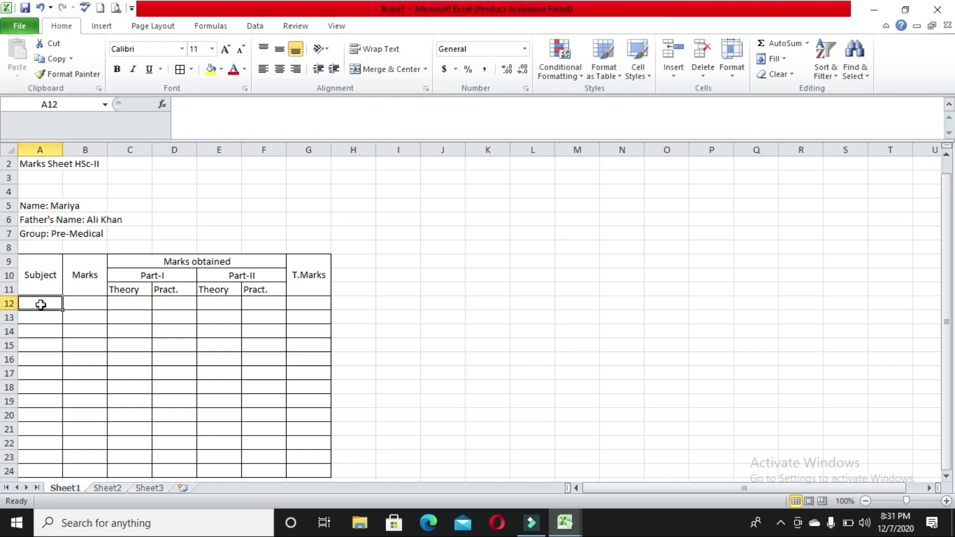
{"action": "double_click", "coordinate": [41, 304]}
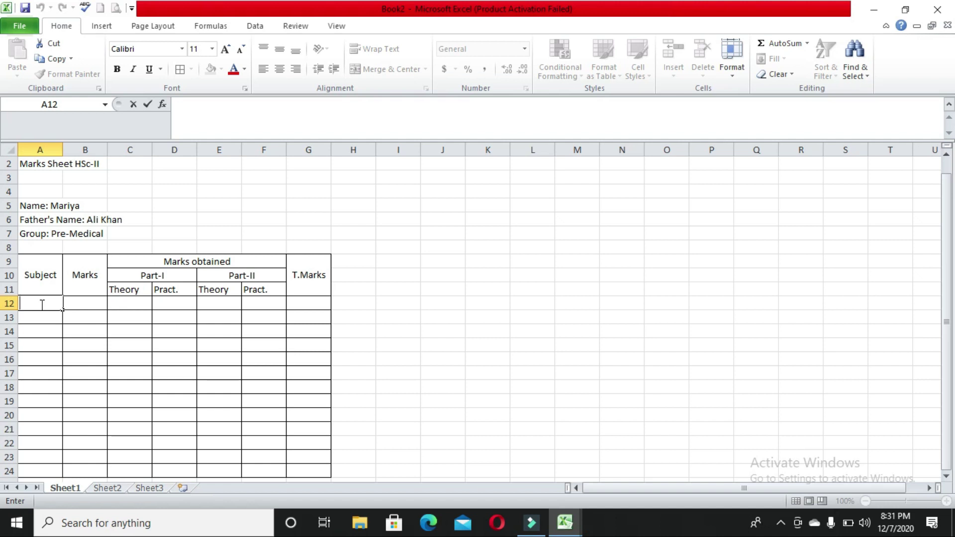
{"action": "type", "text": "English"}
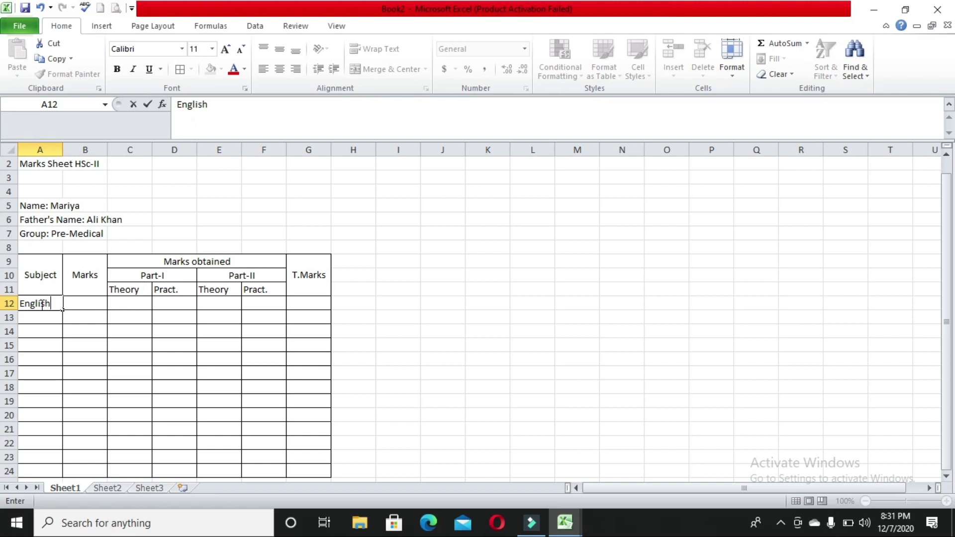
{"action": "left_click", "coordinate": [40, 317]}
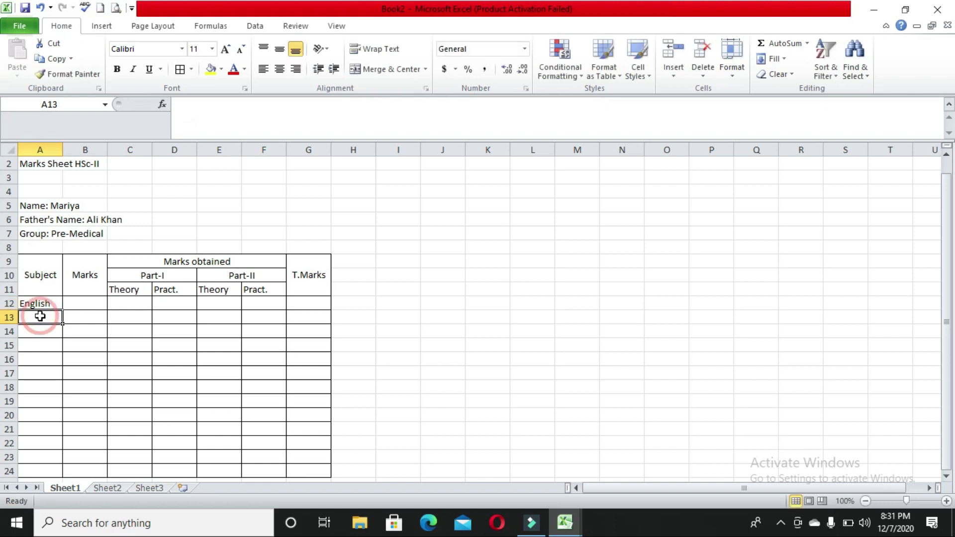
{"action": "double_click", "coordinate": [40, 317]}
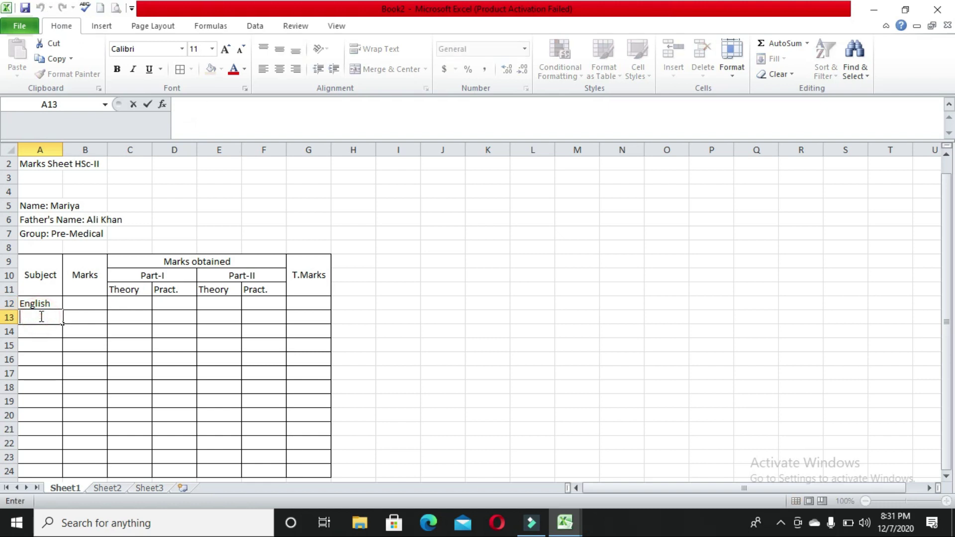
{"action": "type", "text": "Ur"}
{"action": "type", "text": "du"}
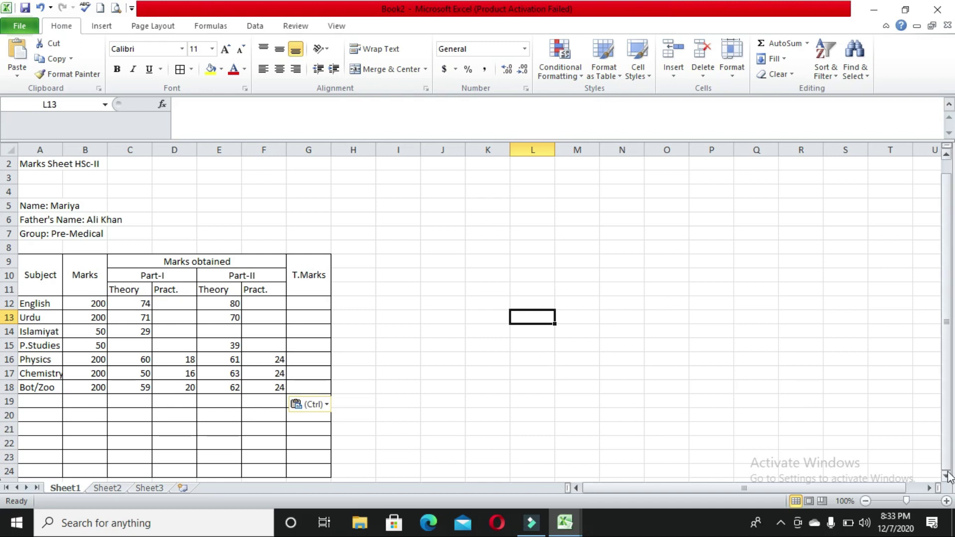
- Delete the empty bordered rows 19–25 below the marks table
{"action": "left_click", "coordinate": [947, 476]}
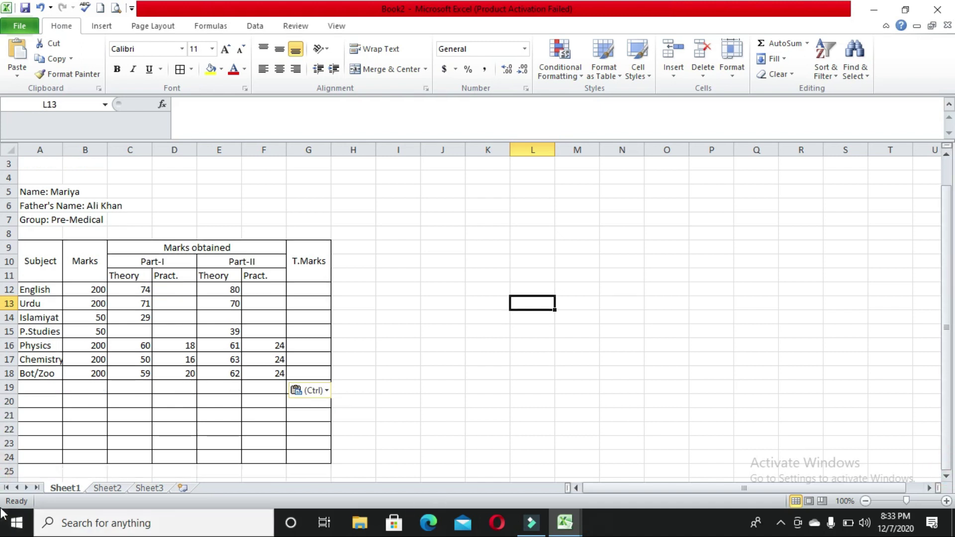
{"action": "left_click", "coordinate": [10, 387]}
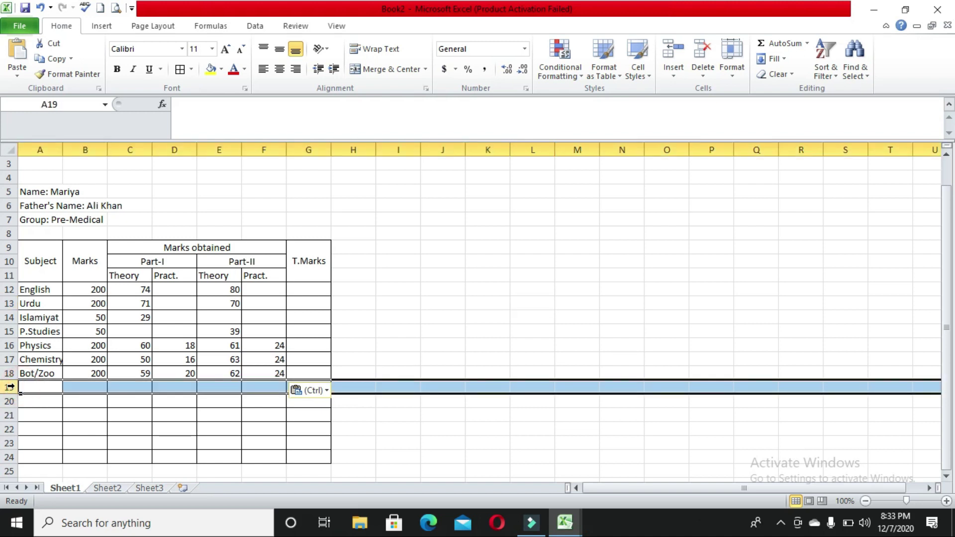
{"action": "left_click_drag", "start_coordinate": [10, 386], "coordinate": [10, 475]}
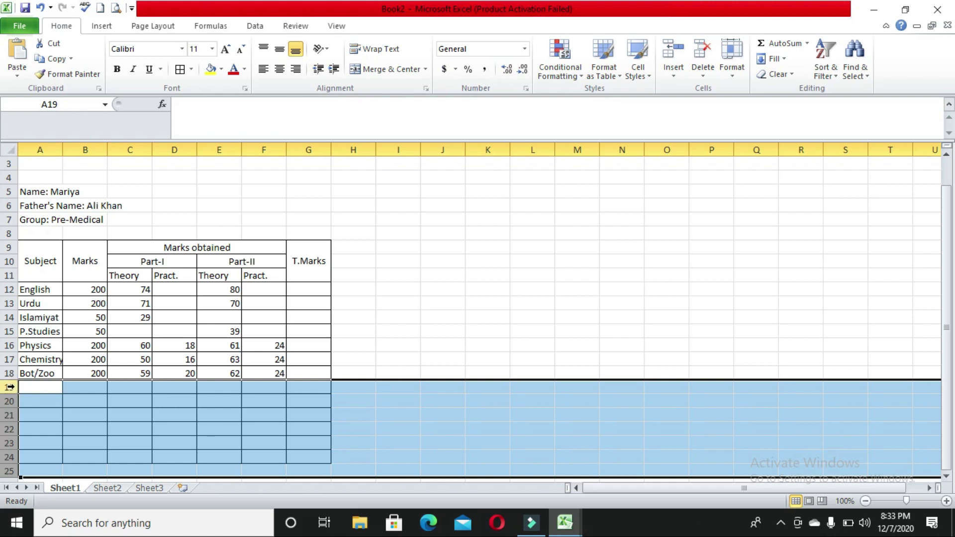
{"action": "right_click", "coordinate": [10, 387]}
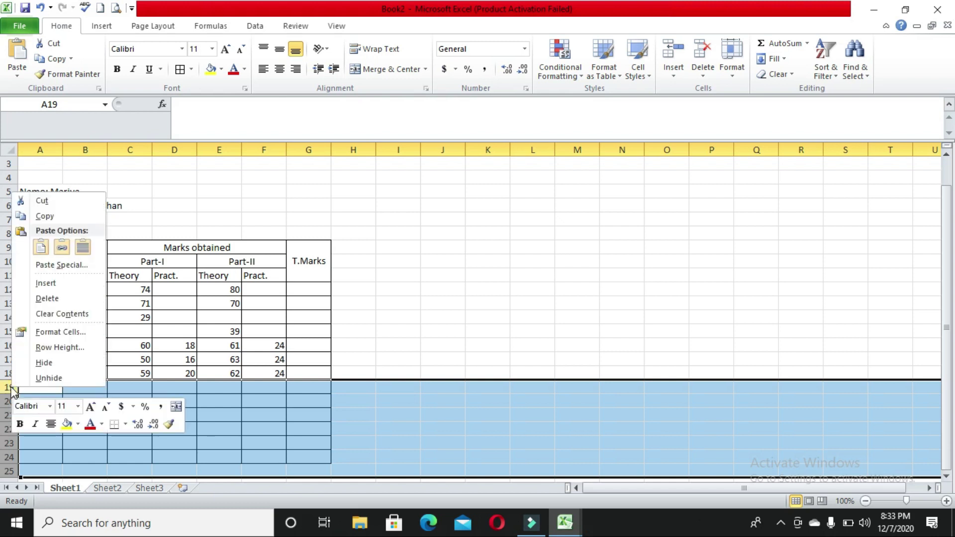
{"action": "left_click", "coordinate": [34, 299]}
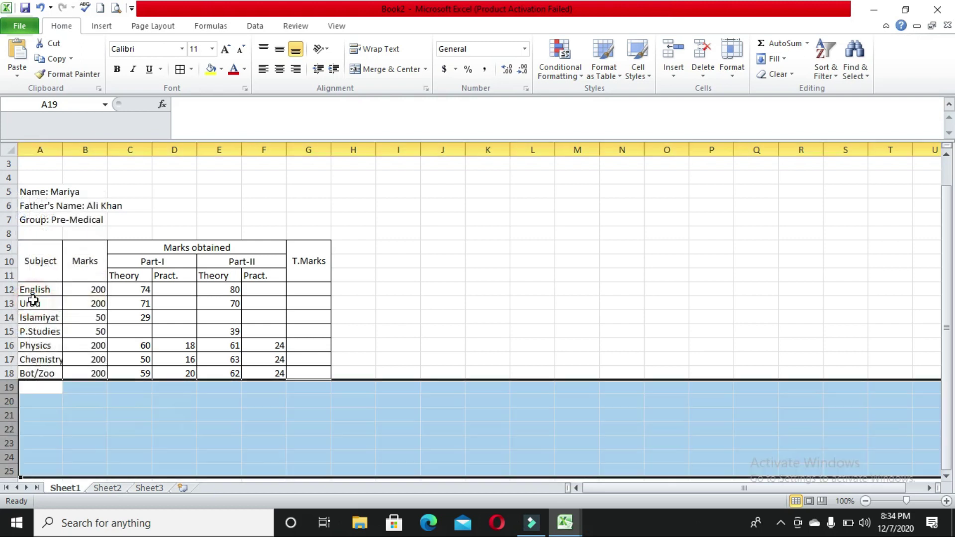
{"action": "left_click", "coordinate": [544, 331]}
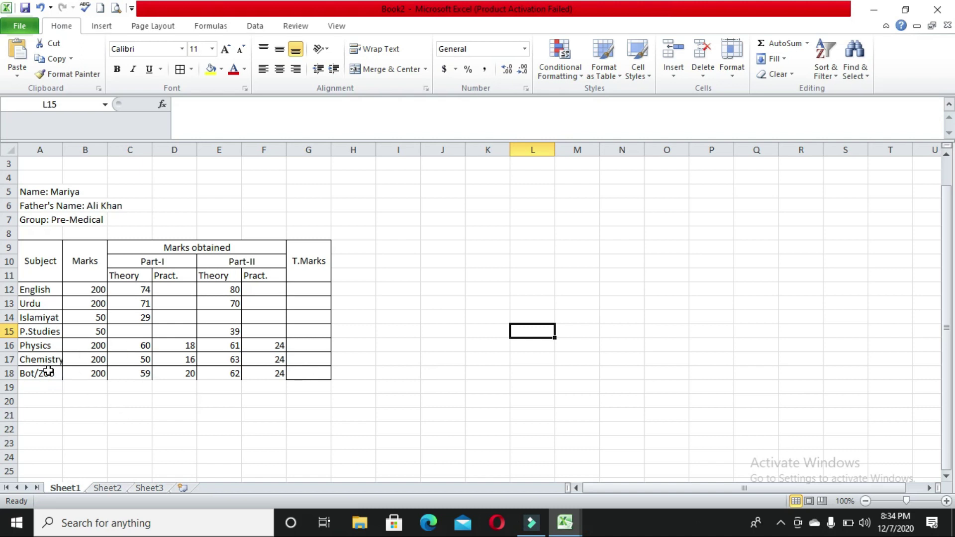
- Select the Bot/Zoo row from A18 across to G18
{"action": "left_click", "coordinate": [48, 372]}
{"action": "key", "text": "shift+Right"}
{"action": "key", "text": "shift+Right"}
{"action": "key", "text": "shift+Right"}
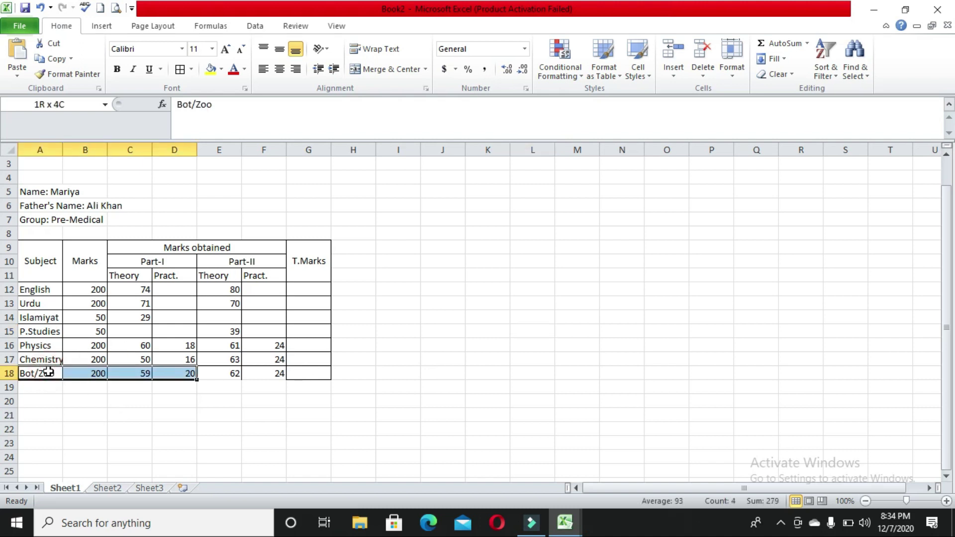
{"action": "key", "text": "shift+Right"}
{"action": "key", "text": "shift+Right"}
{"action": "key", "text": "shift+Right"}
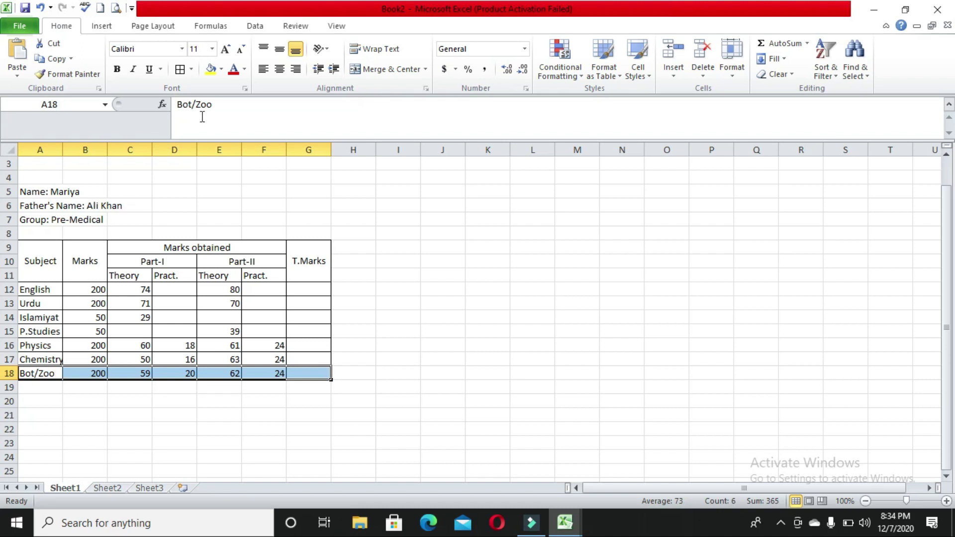
- Apply All Borders to the Bot/Zoo row A18:G18, then start a formula in G12
{"action": "left_click", "coordinate": [180, 69]}
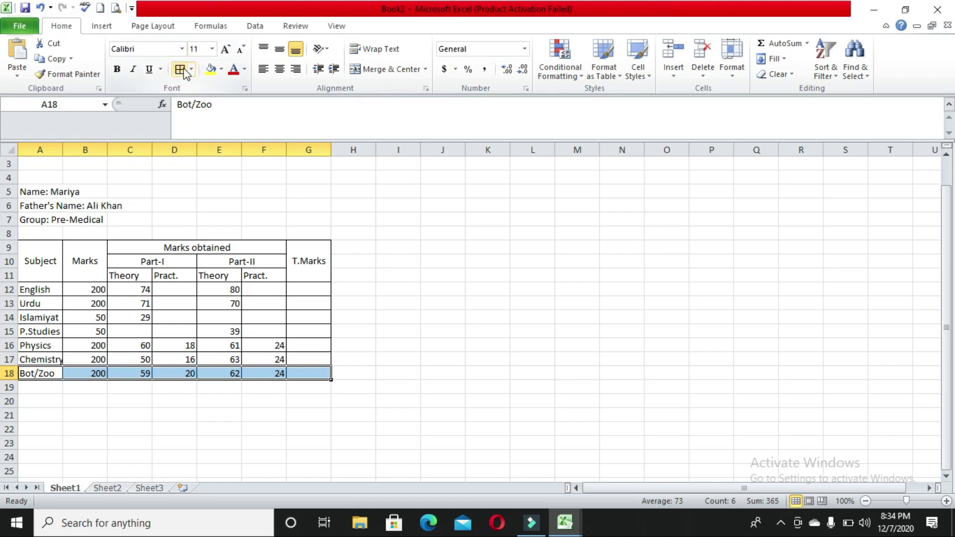
{"action": "left_click", "coordinate": [333, 398]}
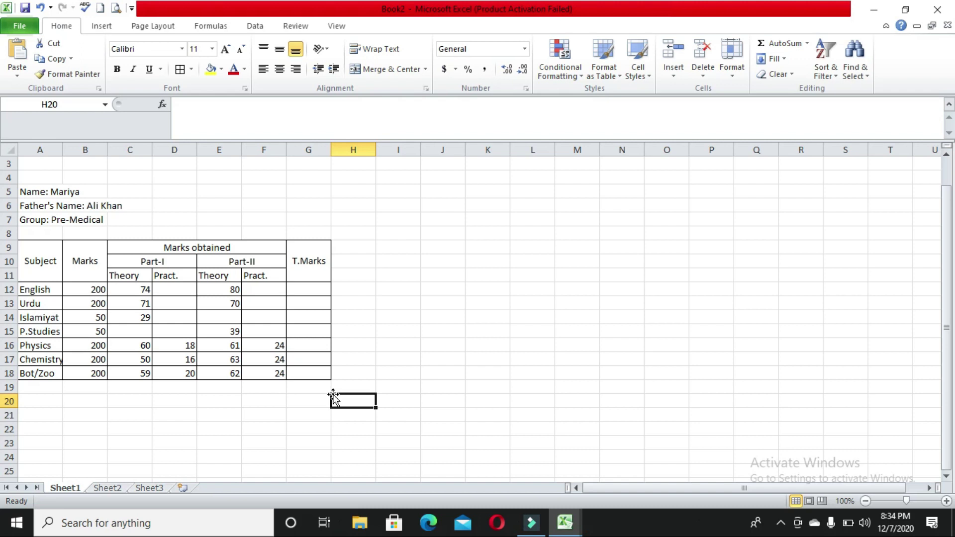
{"action": "scroll", "coordinate": [334, 398], "scroll_direction": "up", "scroll_amount": 1}
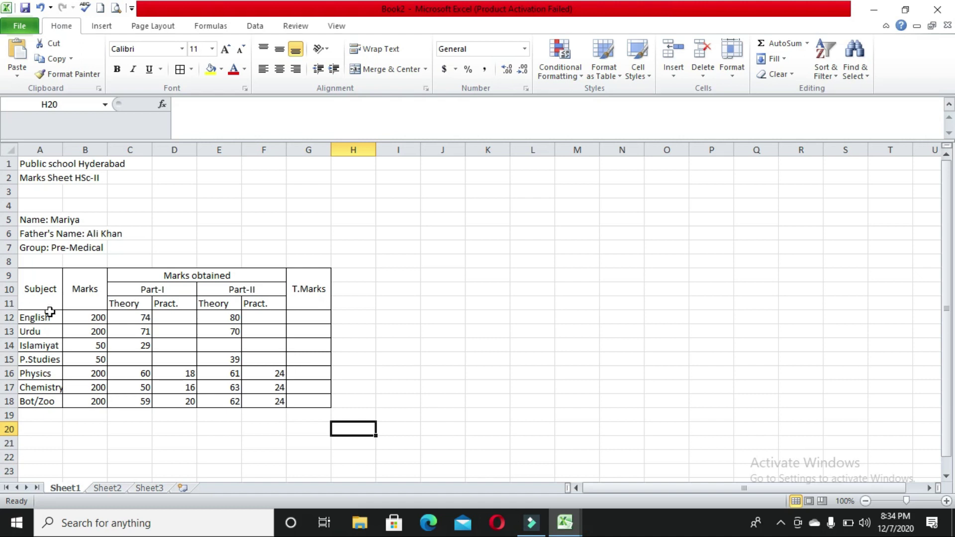
{"action": "left_click", "coordinate": [302, 320]}
{"action": "double_click", "coordinate": [302, 320]}
{"action": "type", "text": "="}
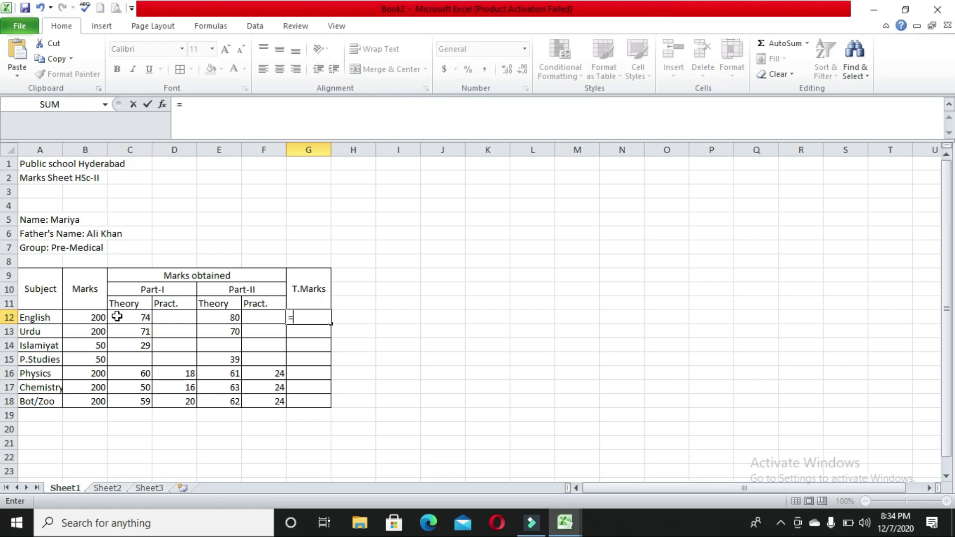
- Complete English's total formula in G12 as =C12+E12
{"action": "left_click", "coordinate": [123, 318]}
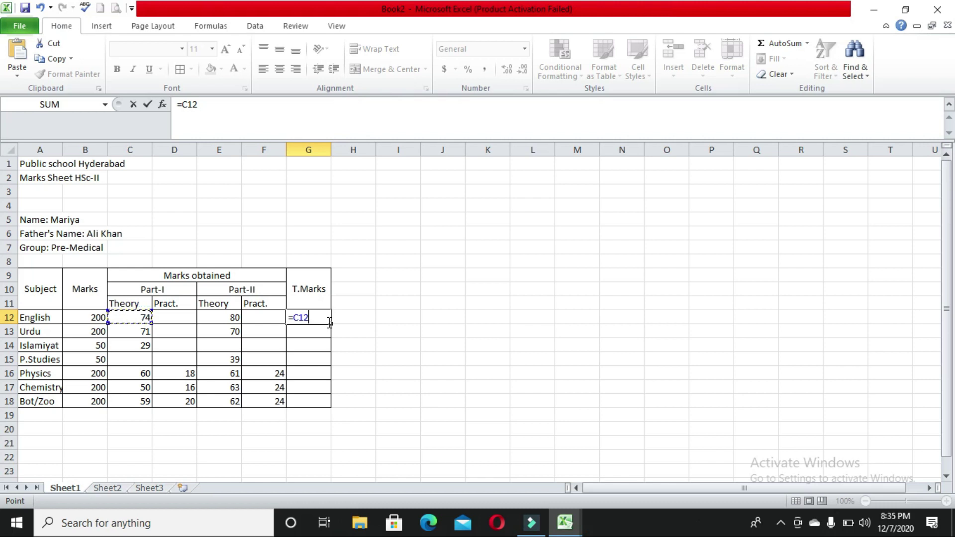
{"action": "type", "text": "+"}
{"action": "left_click", "coordinate": [216, 318]}
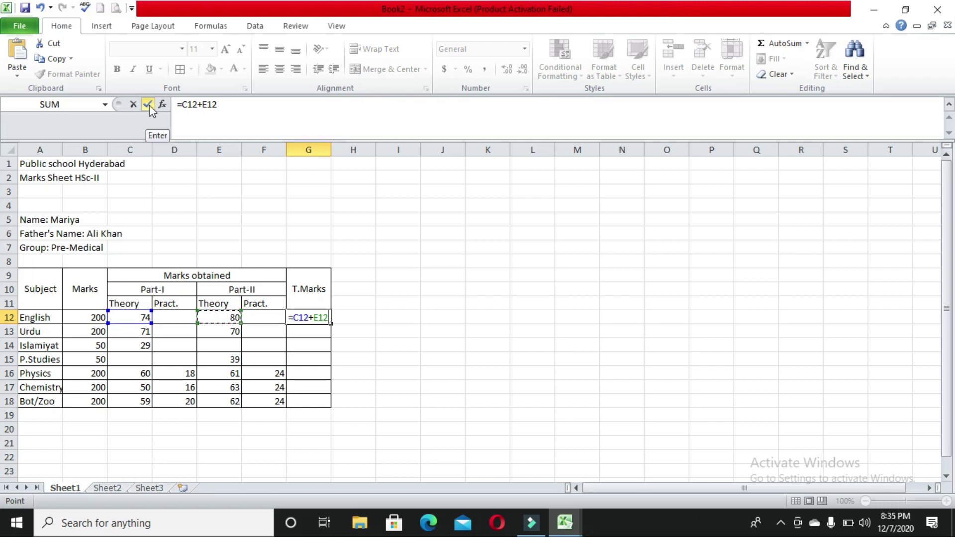
{"action": "left_click", "coordinate": [148, 105]}
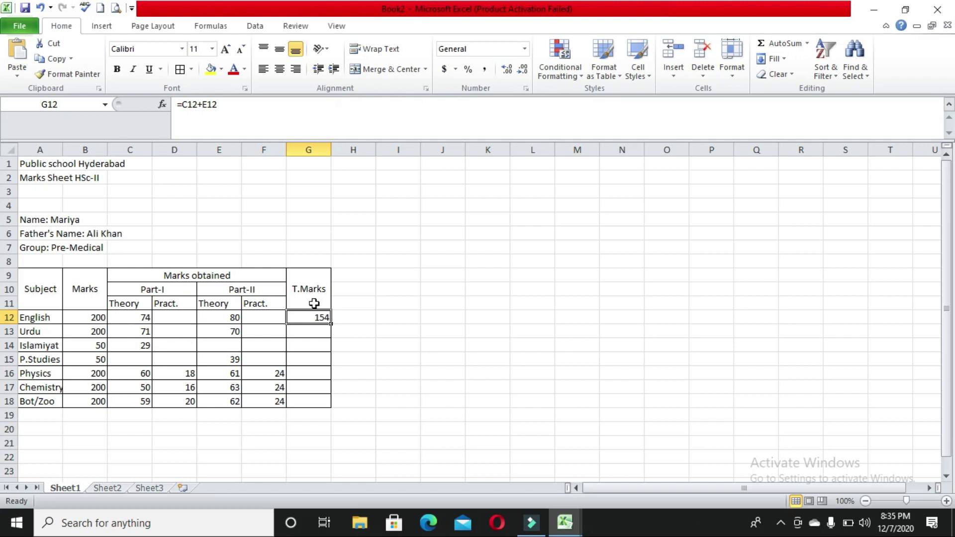
- Enter Urdu's total formula =C13+E13 in G13
{"action": "left_click", "coordinate": [302, 332]}
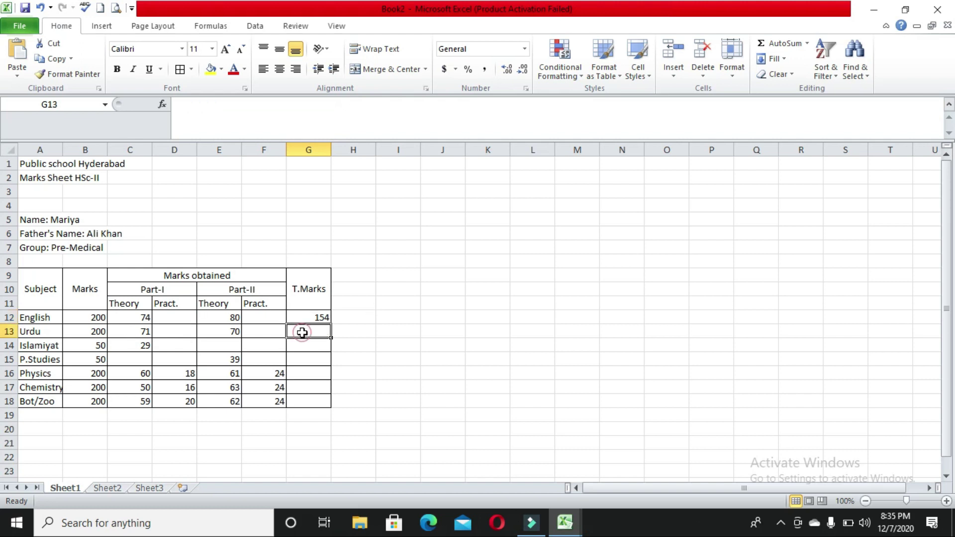
{"action": "type", "text": "="}
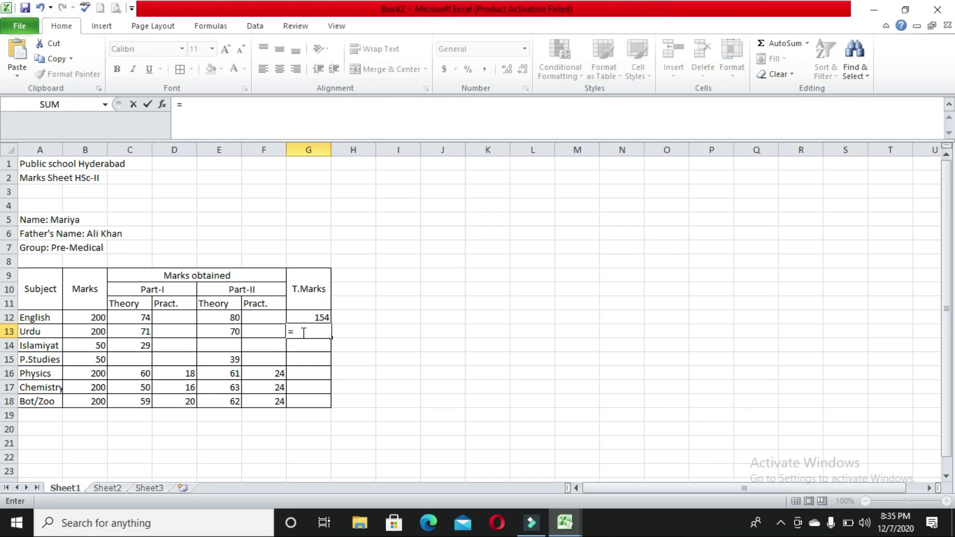
{"action": "left_click", "coordinate": [123, 334]}
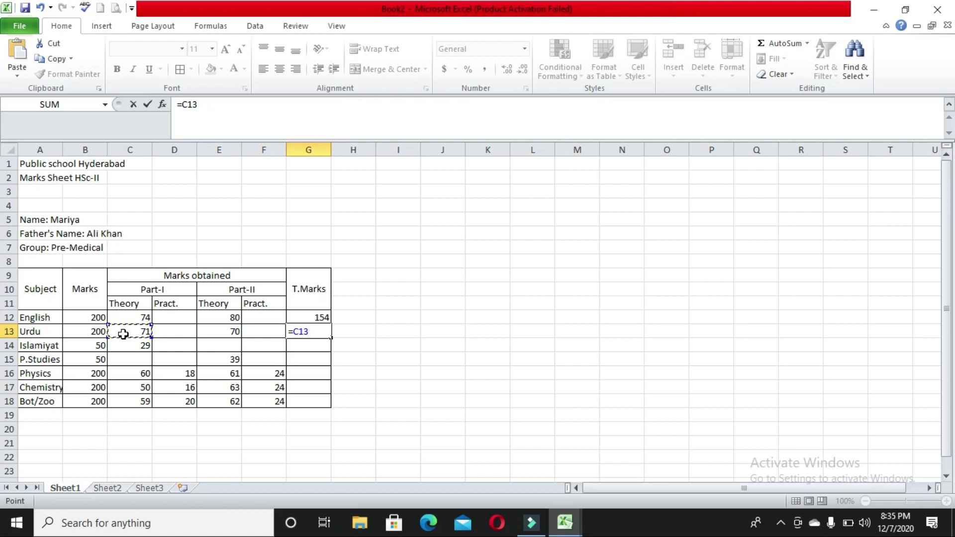
{"action": "type", "text": "+"}
{"action": "left_click", "coordinate": [216, 331]}
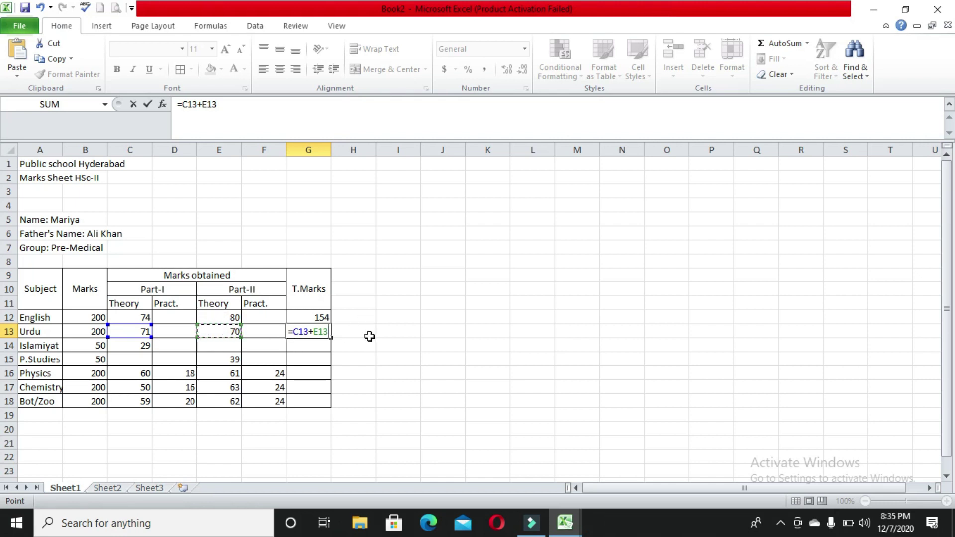
{"action": "key", "text": "Return"}
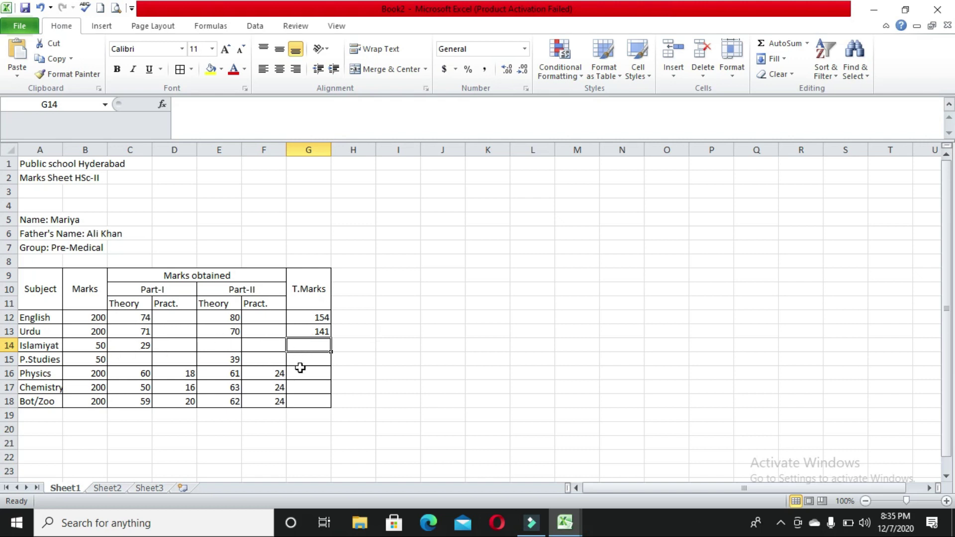
- Enter 29 as the Islamiyat total and 39 as the P.Studies total
{"action": "type", "text": "29"}
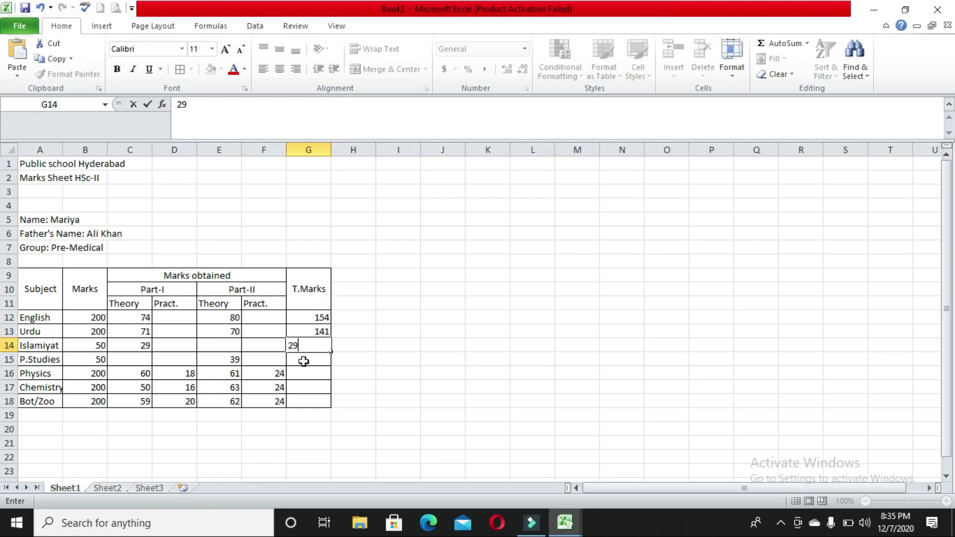
{"action": "key", "text": "Return"}
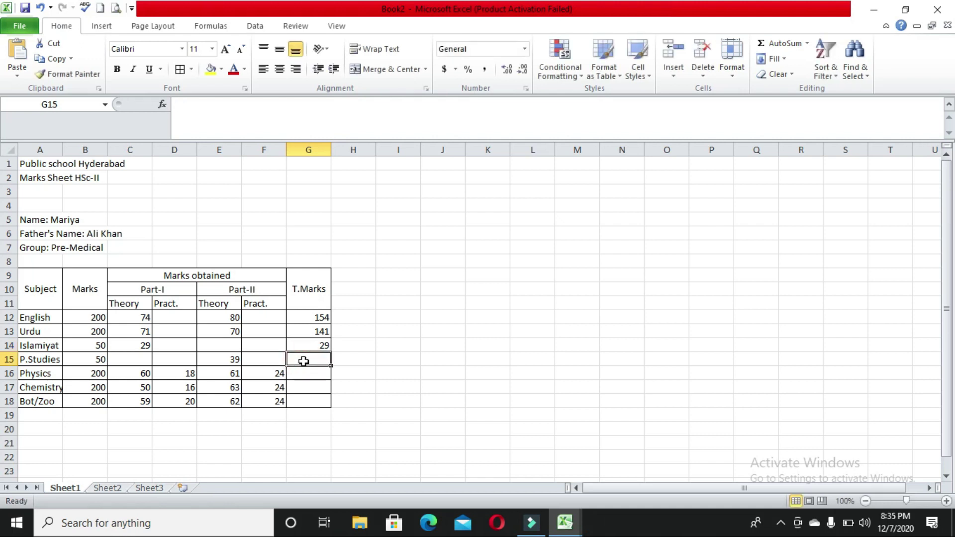
{"action": "type", "text": "39"}
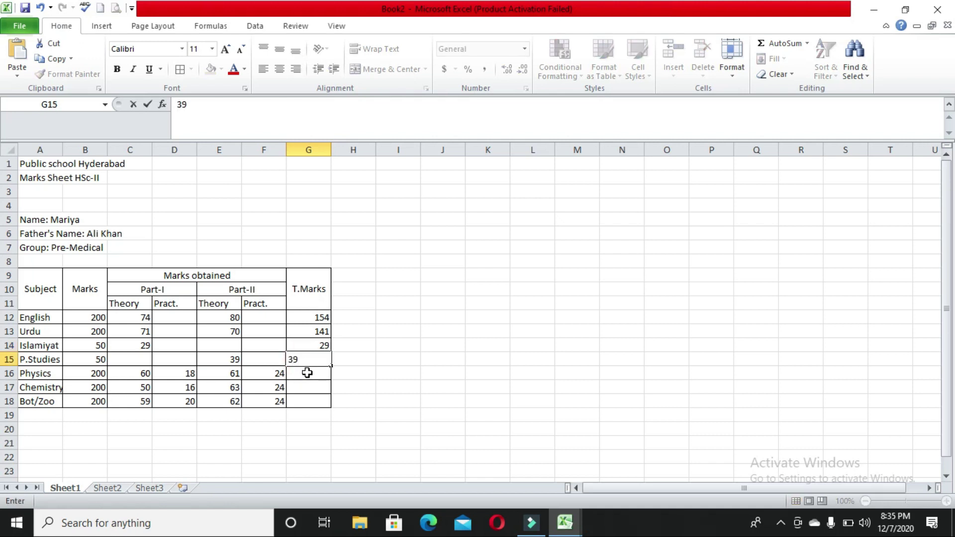
{"action": "left_click", "coordinate": [307, 373]}
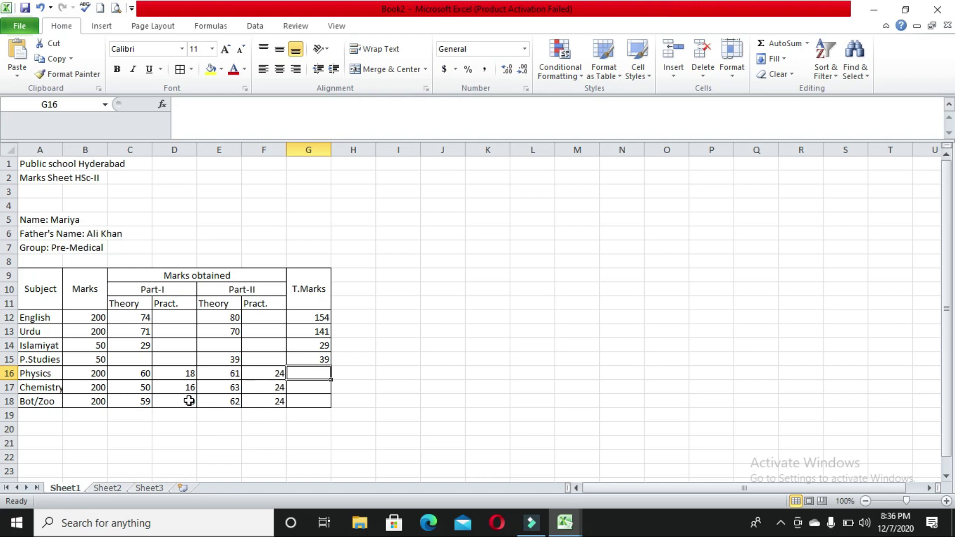
- Enter =sum(C16:F16) in G16 so the Physics total shows 163
{"action": "double_click", "coordinate": [295, 378]}
{"action": "type", "text": "="}
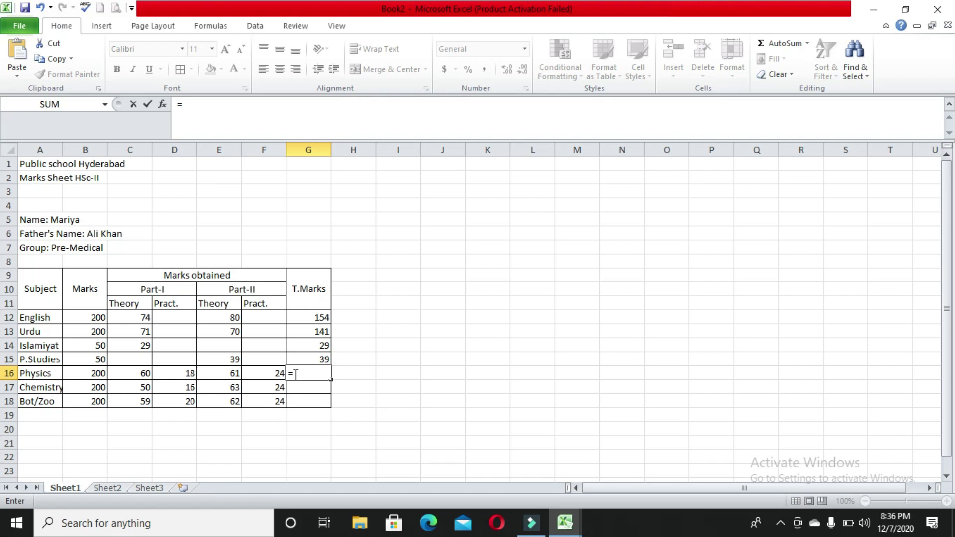
{"action": "type", "text": "su"}
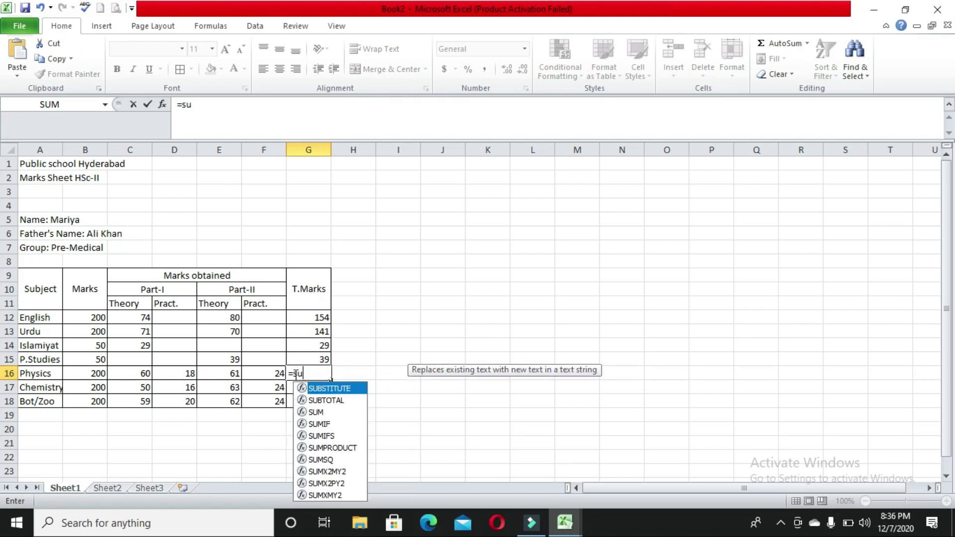
{"action": "type", "text": "m("}
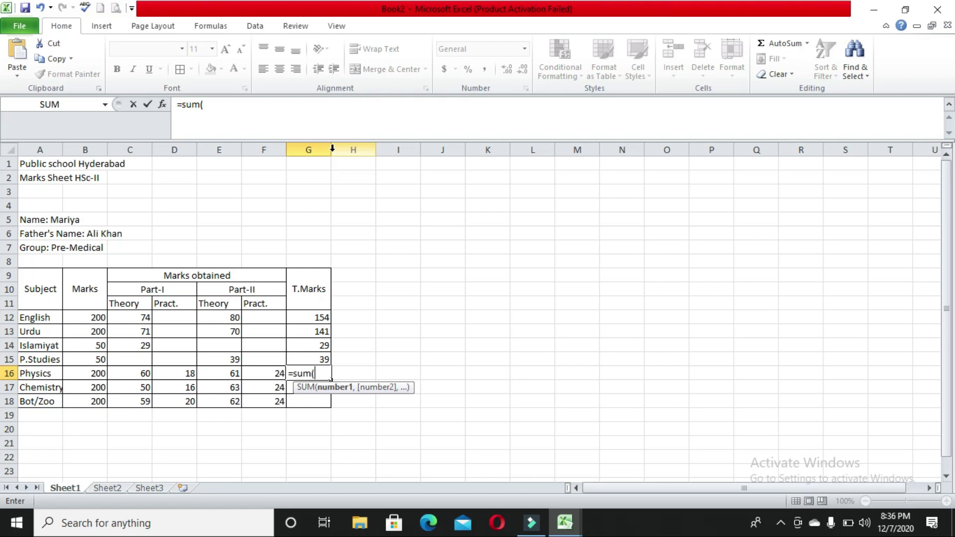
{"action": "left_click_drag", "start_coordinate": [331, 149], "coordinate": [345, 149]}
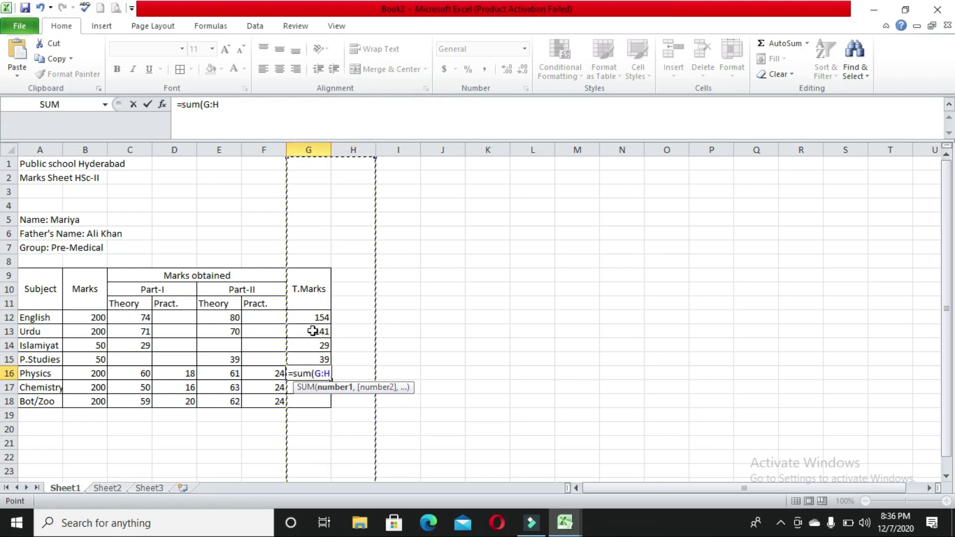
{"action": "left_click", "coordinate": [331, 373]}
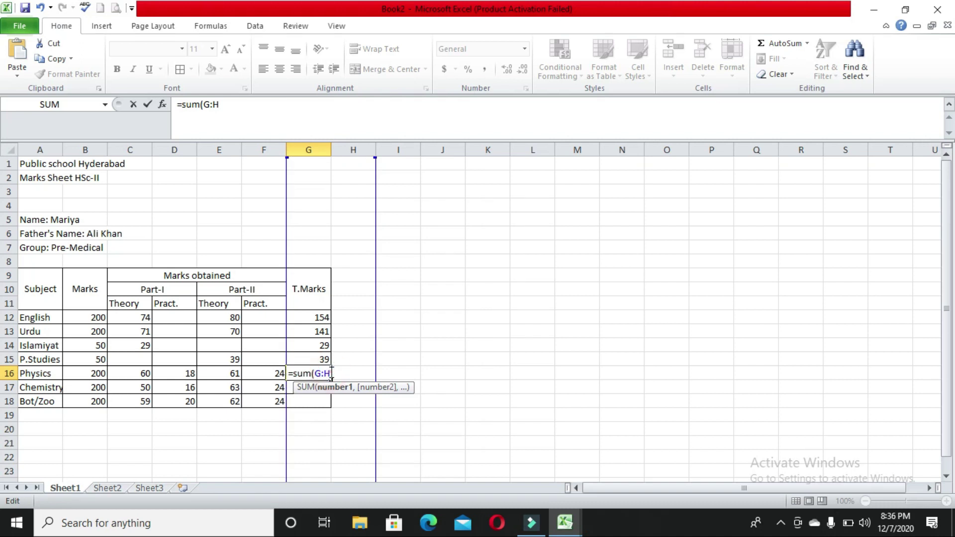
{"action": "key", "text": "BackSpace"}
{"action": "key", "text": "BackSpace"}
{"action": "key", "text": "BackSpace"}
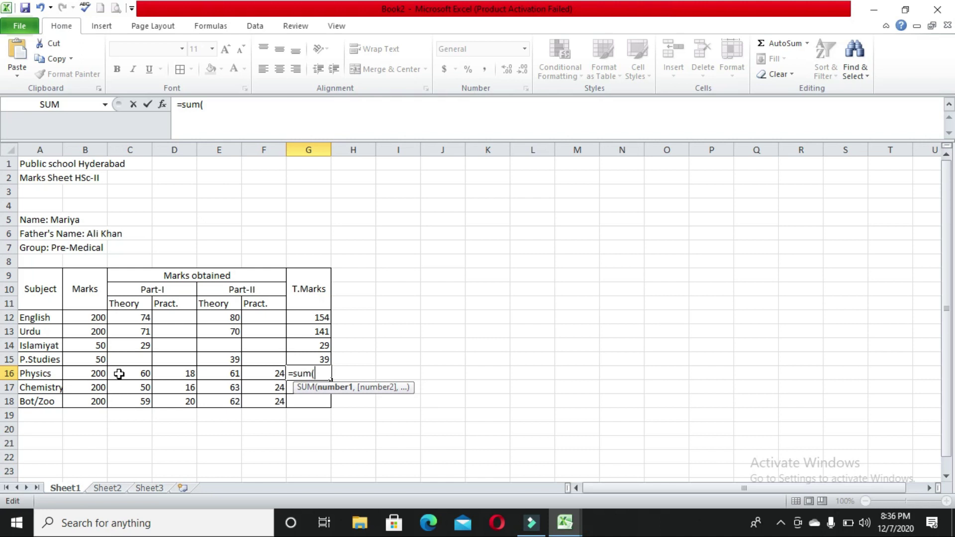
{"action": "left_click", "coordinate": [119, 374]}
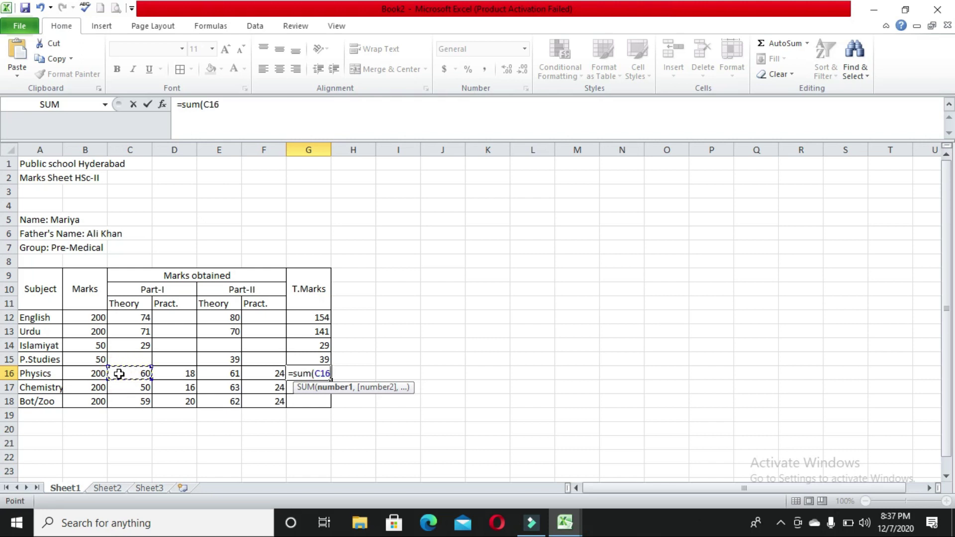
{"action": "key", "text": "F8"}
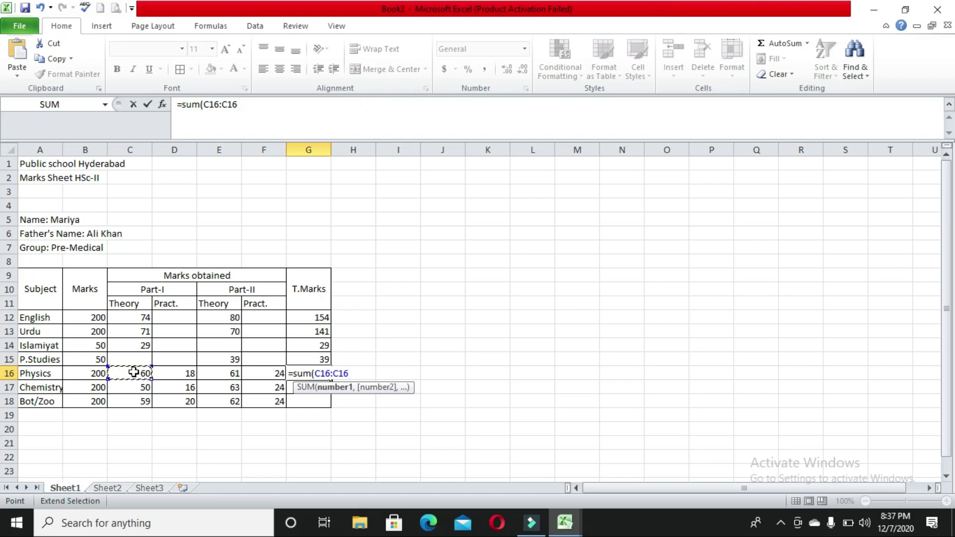
{"action": "left_click", "coordinate": [259, 376]}
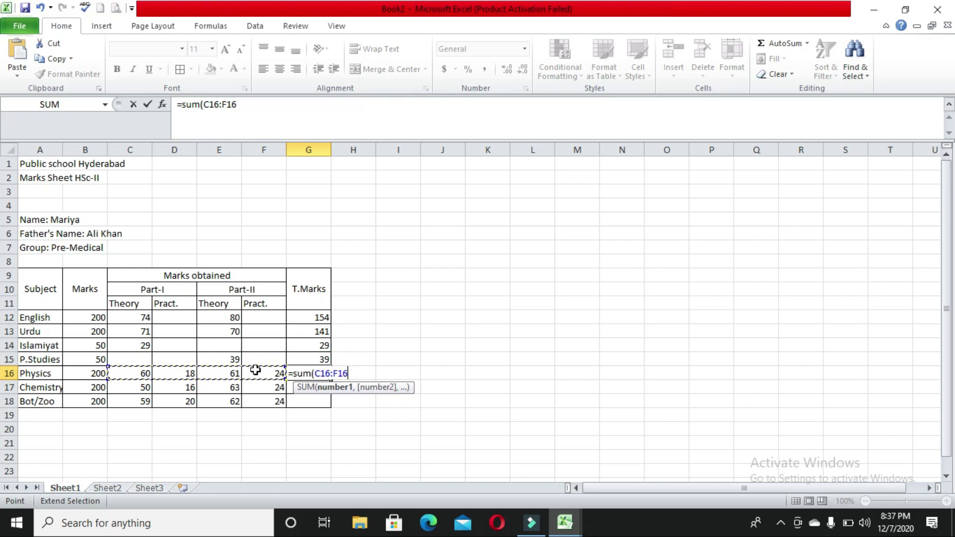
{"action": "type", "text": ")"}
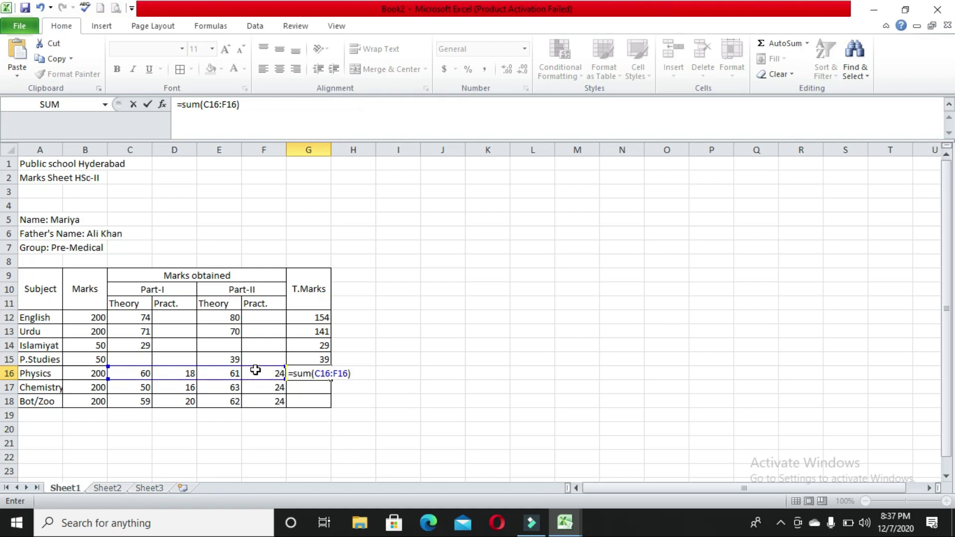
{"action": "key", "text": "Return"}
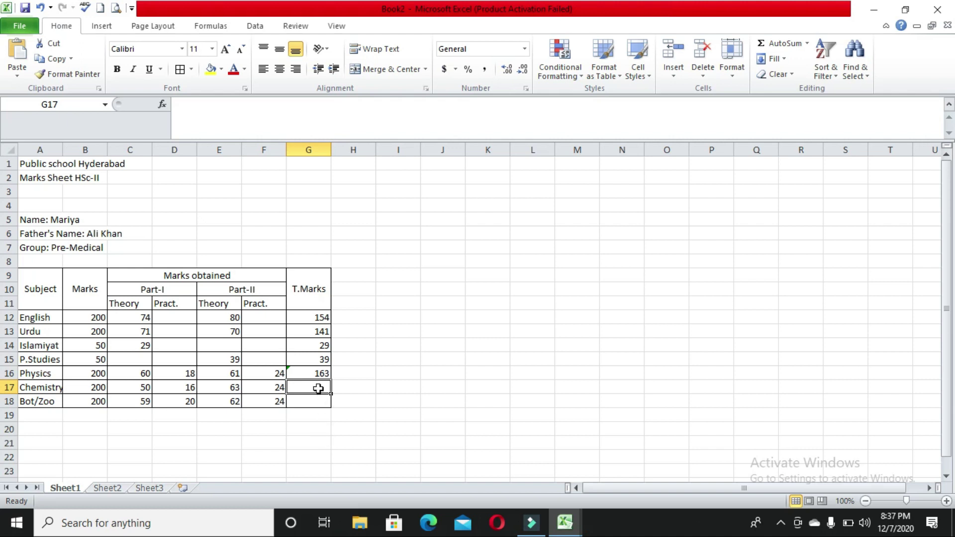
- Inspect the Physics total formula in G16
{"action": "left_click", "coordinate": [312, 375]}
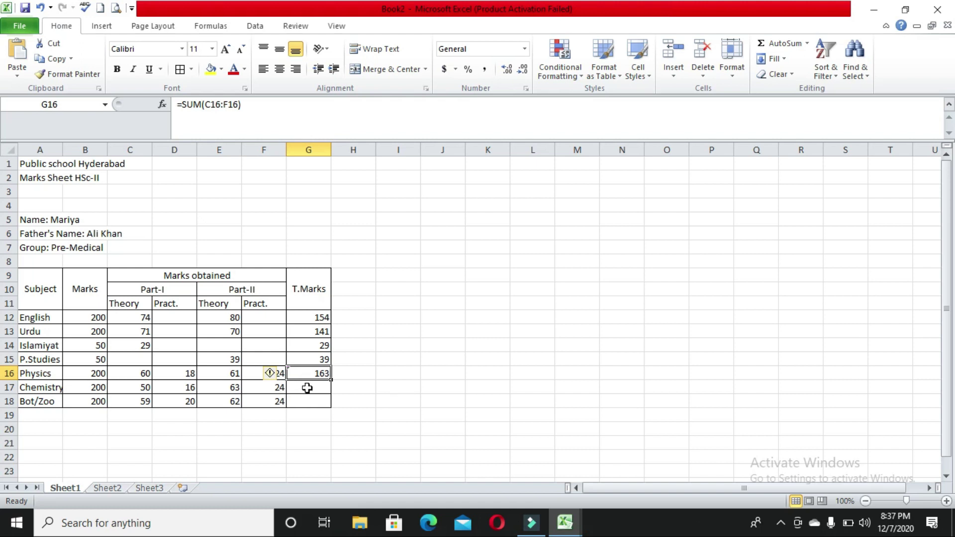
{"action": "left_click", "coordinate": [307, 388]}
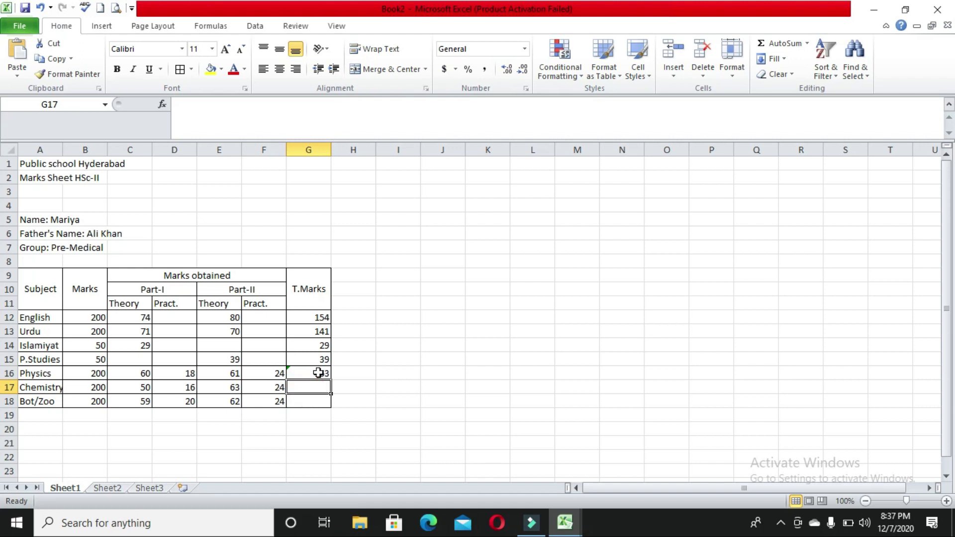
{"action": "left_click", "coordinate": [318, 372]}
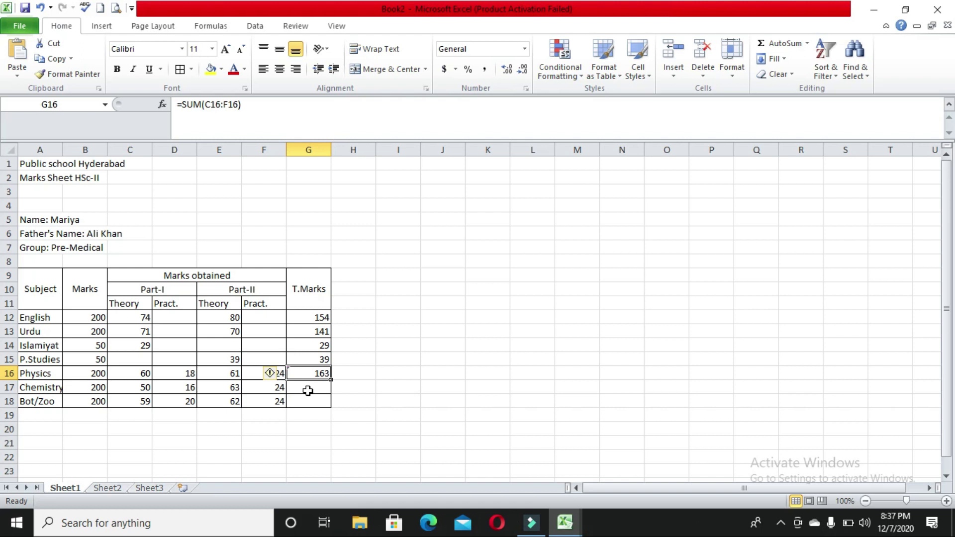
- AutoSum Chemistry's marks across C17:G17 so G17 shows 153
{"action": "left_click", "coordinate": [123, 388]}
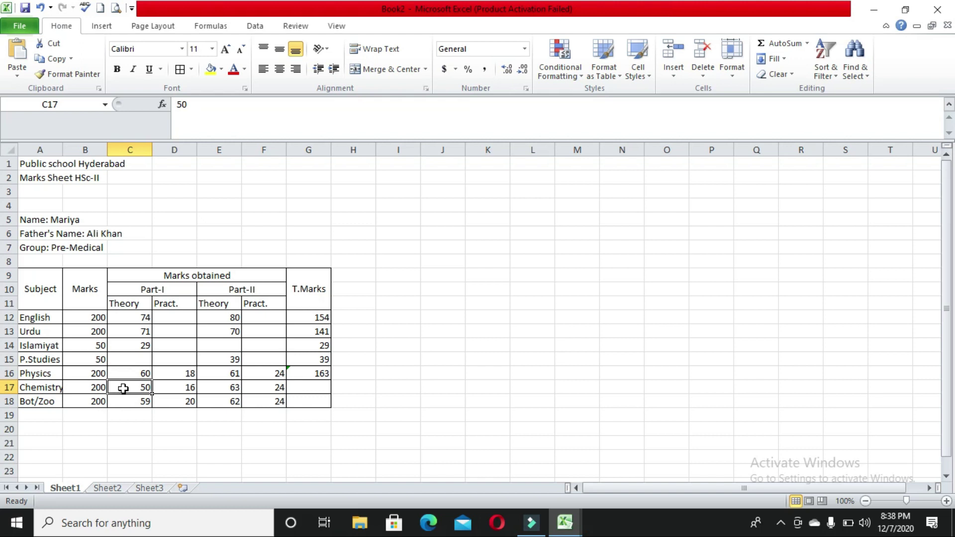
{"action": "key", "text": "shift+Right"}
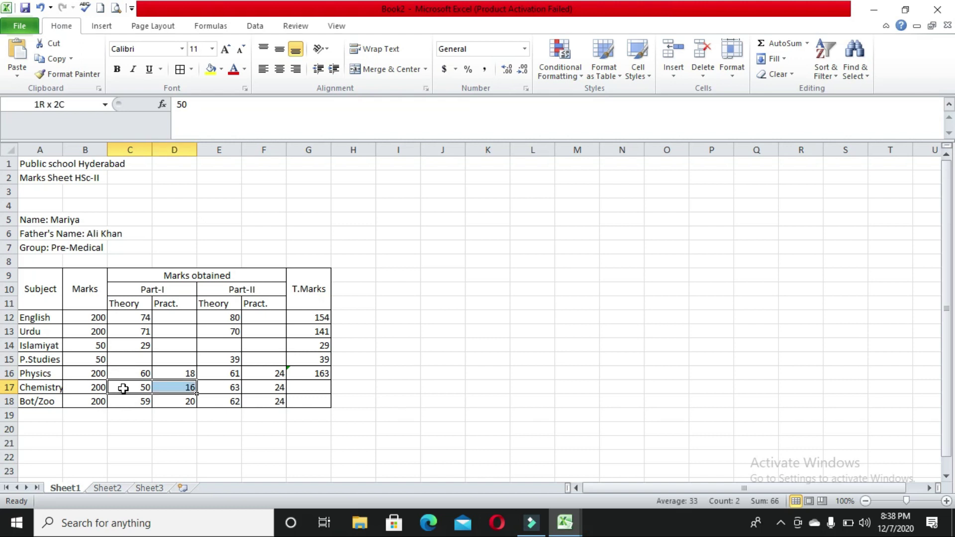
{"action": "key", "text": "shift+Right"}
{"action": "key", "text": "shift+Right"}
{"action": "key", "text": "shift+Right"}
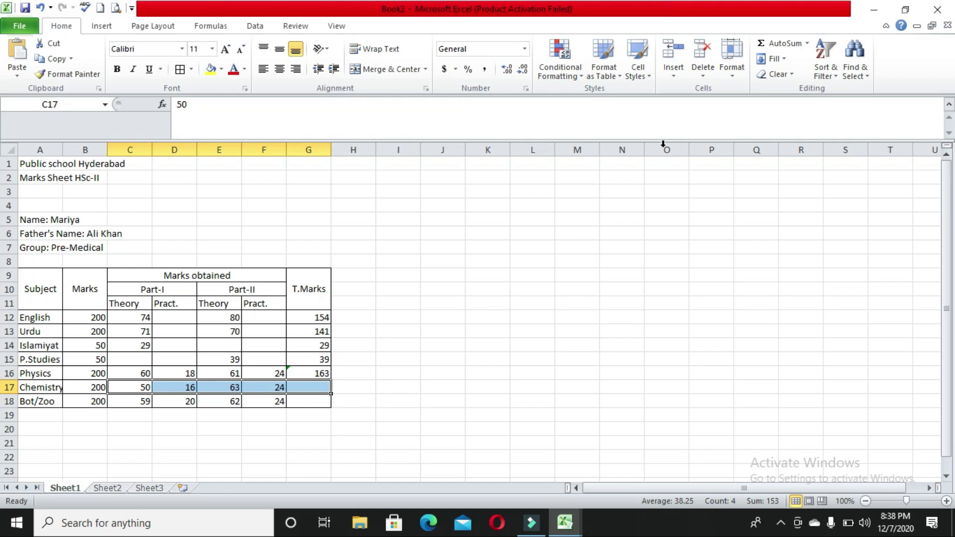
{"action": "left_click", "coordinate": [777, 43]}
{"action": "left_click", "coordinate": [331, 442]}
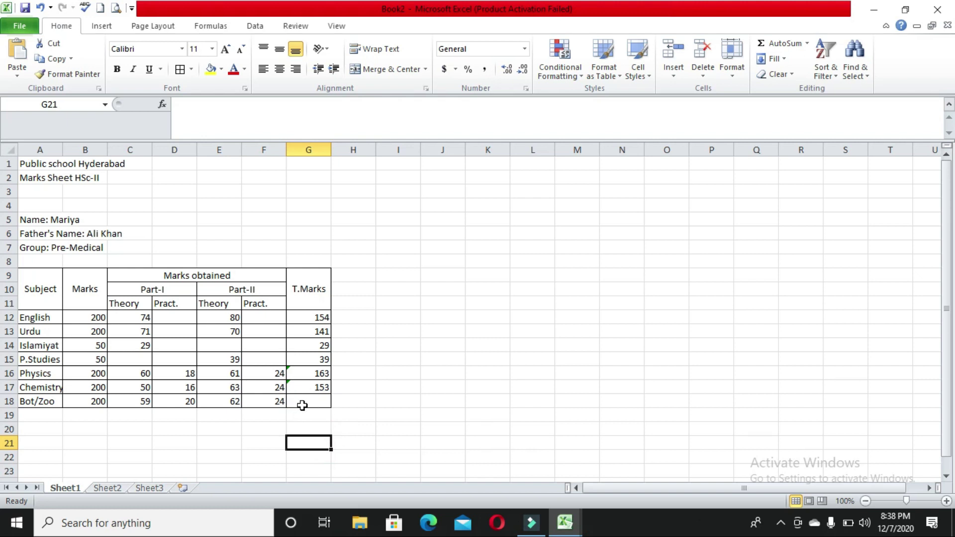
- Fill G17's SUM formula down to G18 so Bot/Zoo totals 165
{"action": "left_click", "coordinate": [312, 387]}
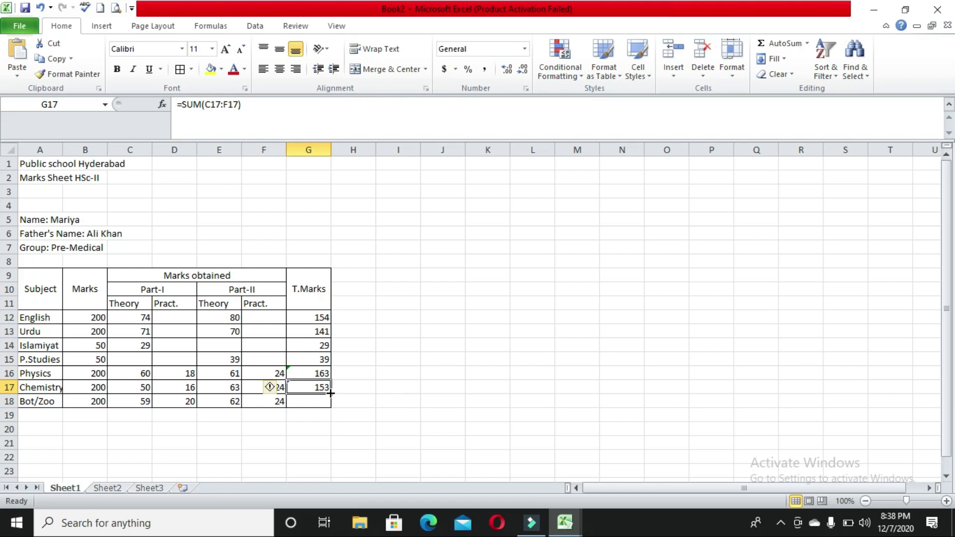
{"action": "left_click_drag", "start_coordinate": [331, 394], "coordinate": [330, 407]}
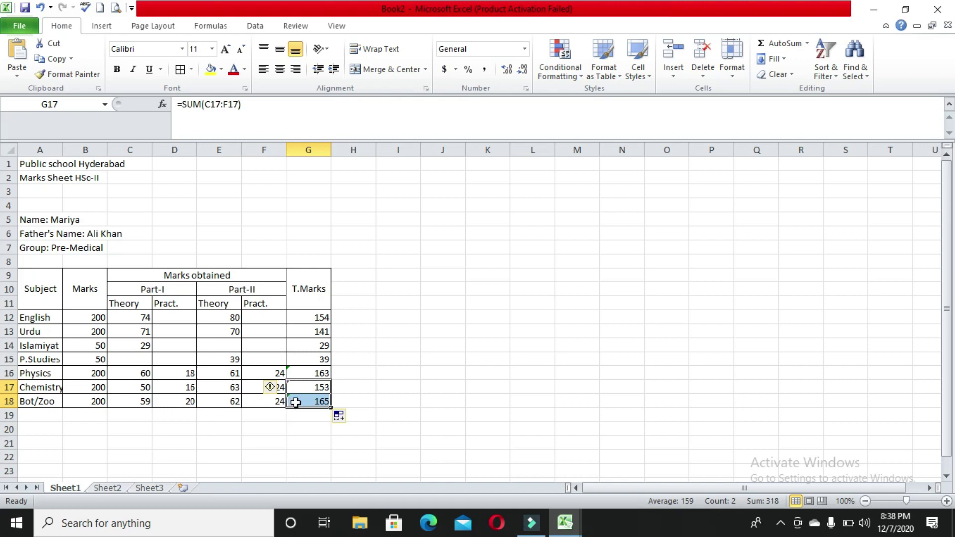
{"action": "left_click", "coordinate": [308, 387]}
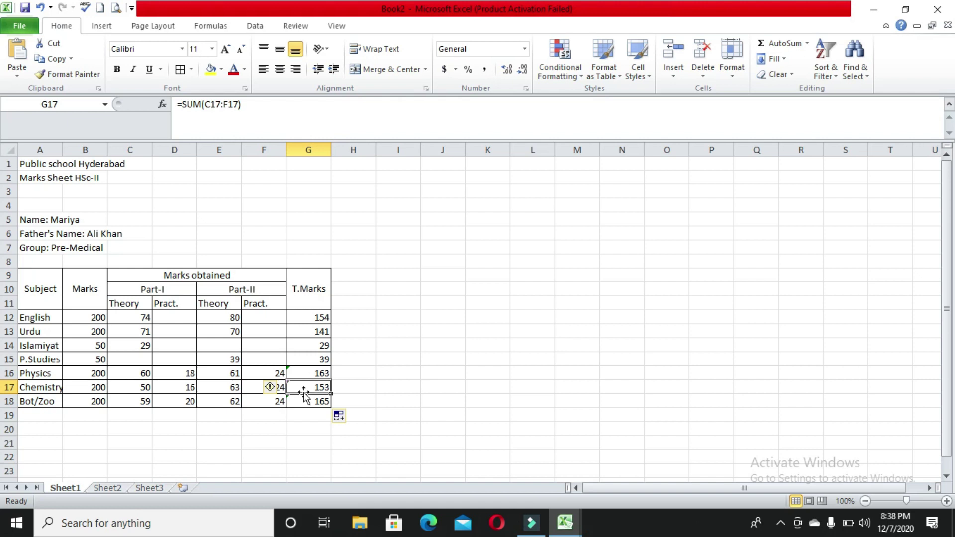
{"action": "left_click", "coordinate": [300, 403]}
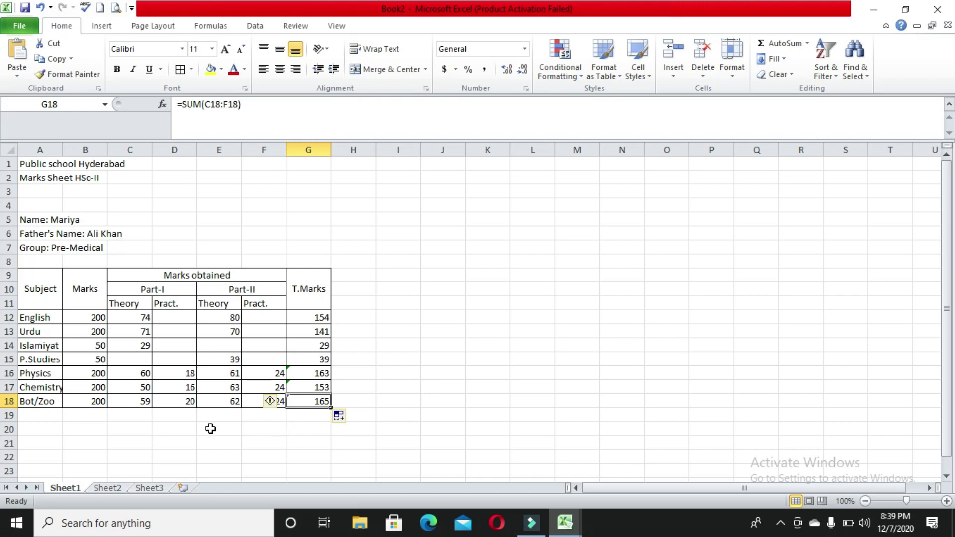
- Type the label 'Total Marks' in cell D20
{"action": "left_click", "coordinate": [178, 429]}
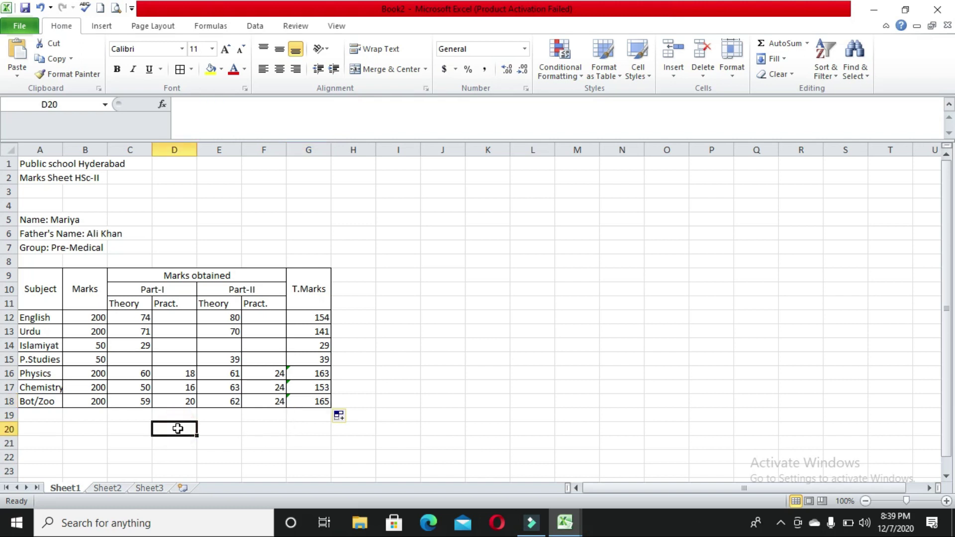
{"action": "double_click", "coordinate": [178, 428]}
{"action": "type", "text": "Total "}
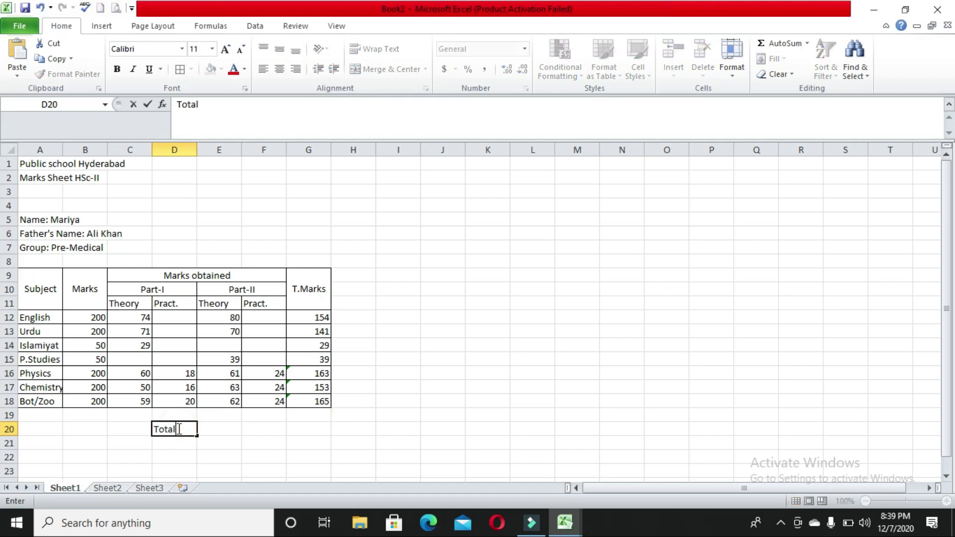
{"action": "type", "text": "Marks"}
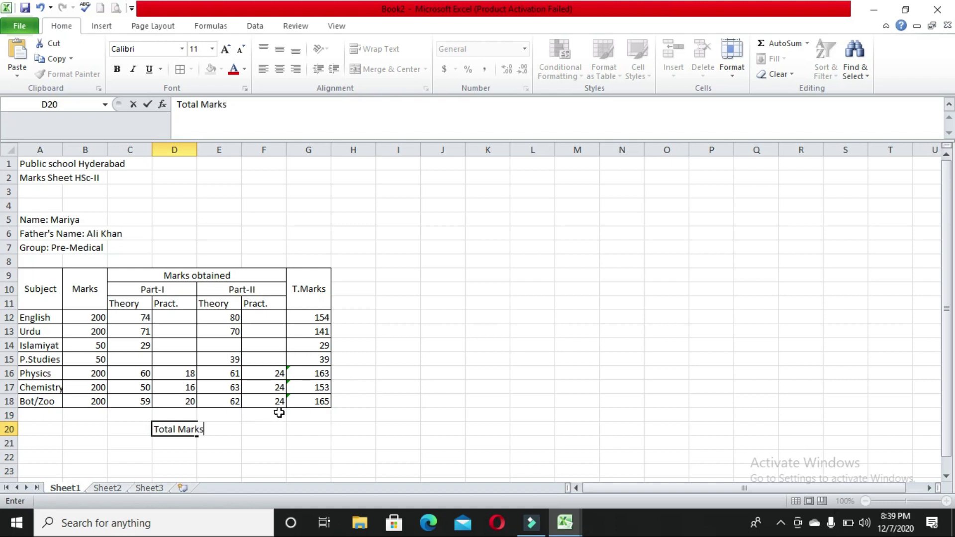
- Select the T.Marks totals starting from G12 downward
{"action": "left_click", "coordinate": [314, 319]}
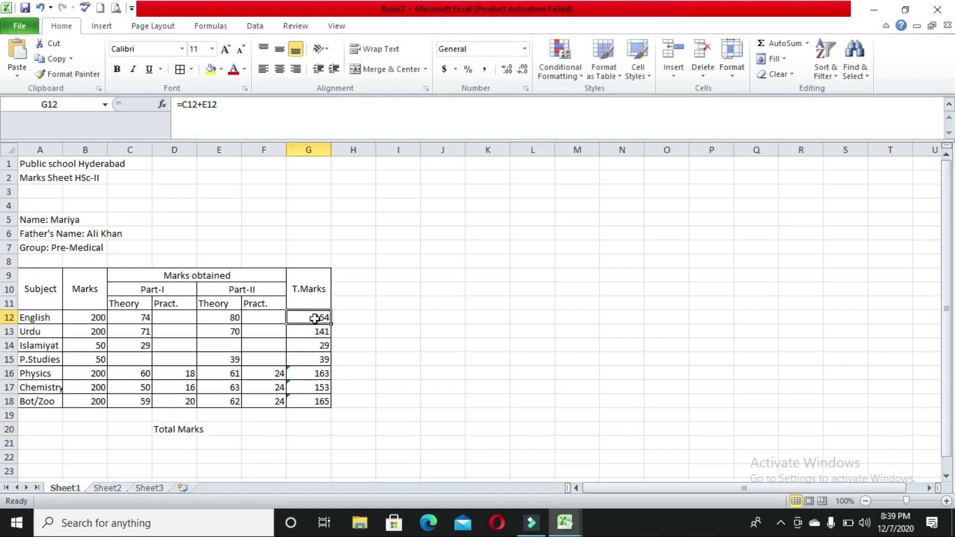
{"action": "key", "text": "shift+Down"}
{"action": "key", "text": "shift+Down"}
{"action": "key", "text": "shift+Down"}
{"action": "key", "text": "shift+Down"}
{"action": "key", "text": "shift+Down"}
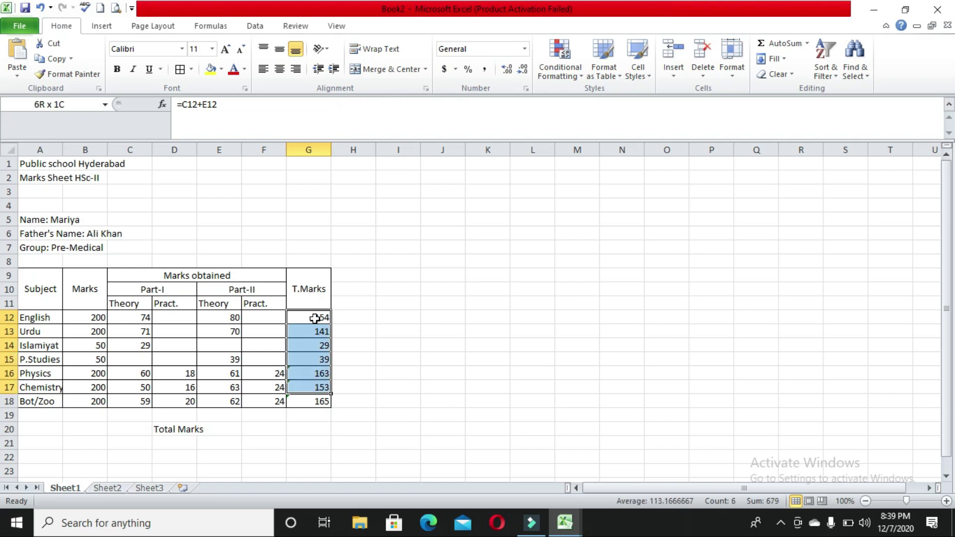
{"action": "key", "text": "shift+Down"}
{"action": "key", "text": "shift+Down"}
{"action": "key", "text": "shift+Down"}
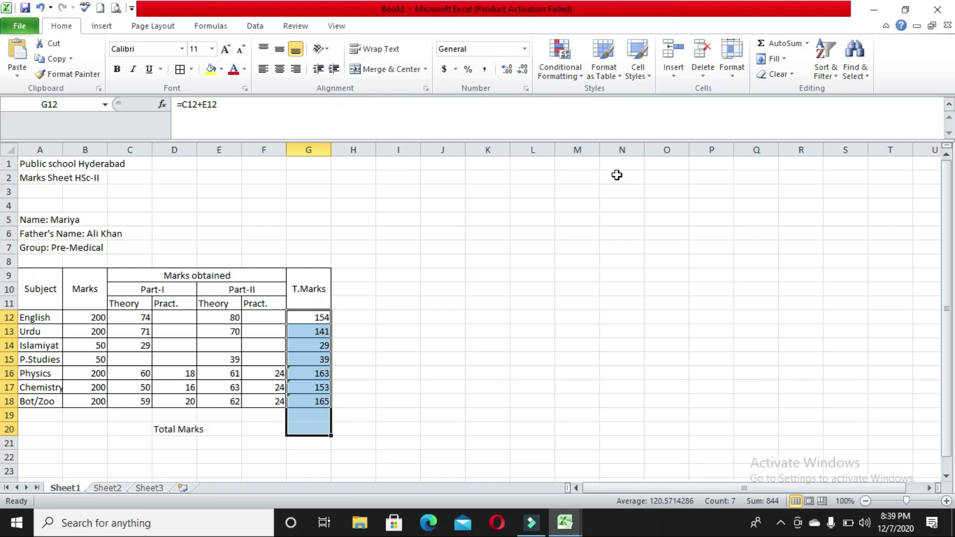
- AutoSum the T.Marks column into G20 for a grand total of 844
{"action": "left_click", "coordinate": [773, 43]}
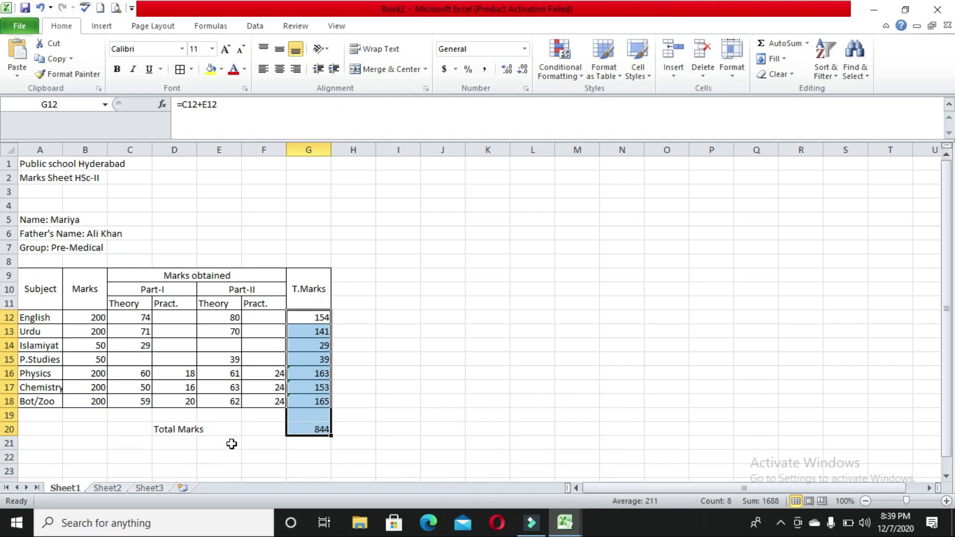
{"action": "left_click", "coordinate": [200, 456]}
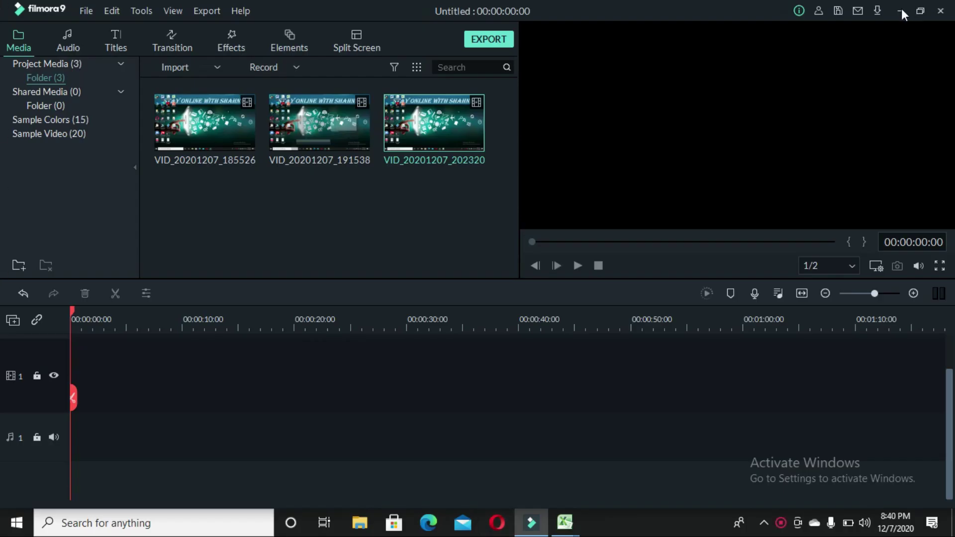
- Underline the Total Marks label and its 844 total in row 20
{"action": "left_click", "coordinate": [902, 12]}
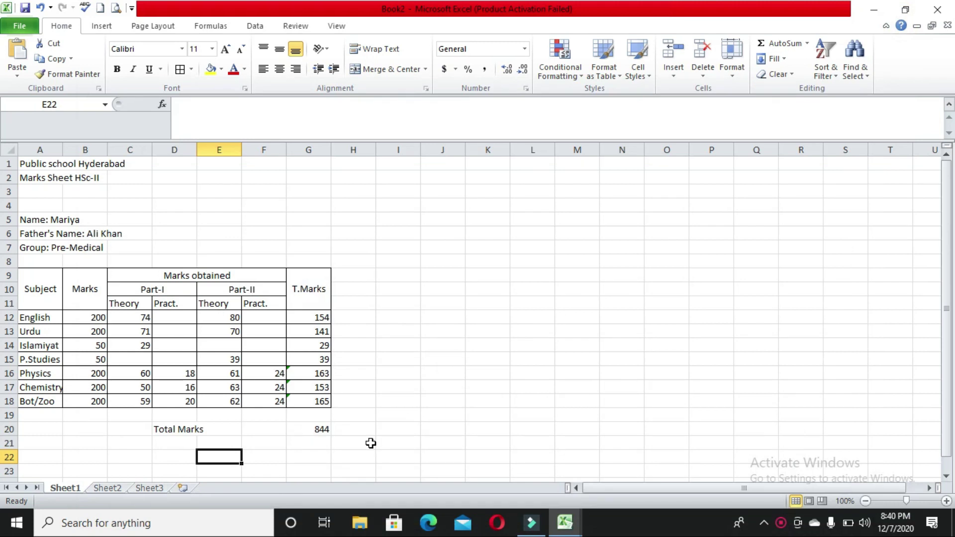
{"action": "left_click", "coordinate": [178, 427]}
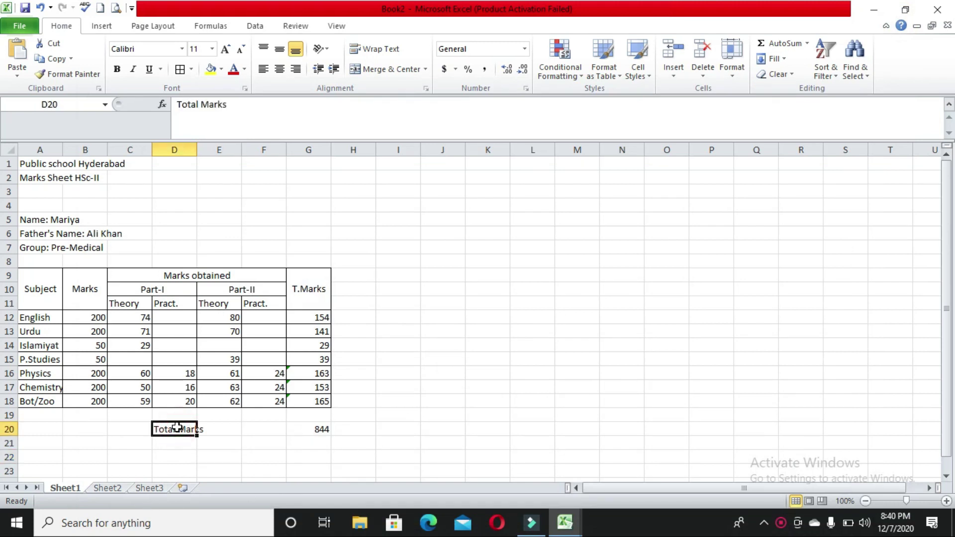
{"action": "key", "text": "shift+Right"}
{"action": "key", "text": "shift+Right"}
{"action": "key", "text": "shift+Right"}
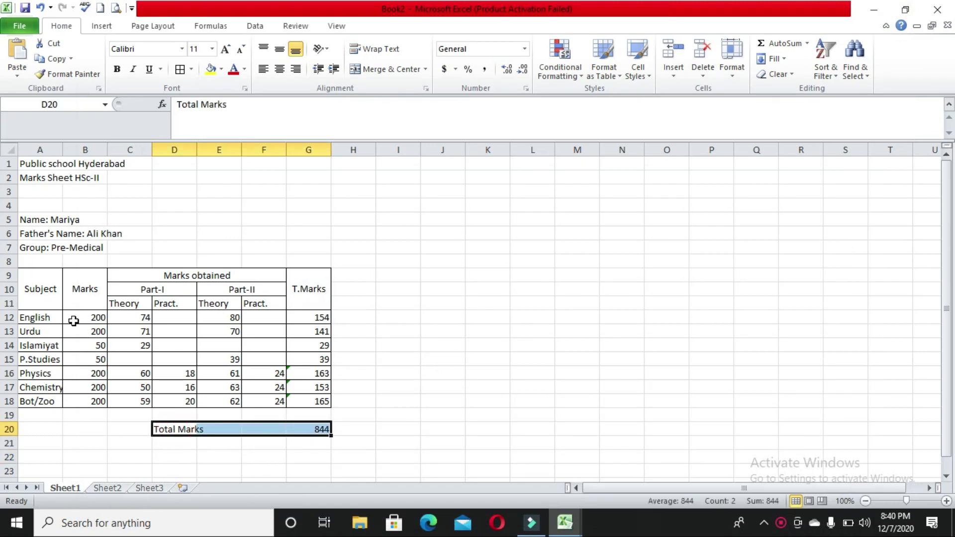
{"action": "left_click", "coordinate": [148, 69]}
{"action": "left_click", "coordinate": [112, 480]}
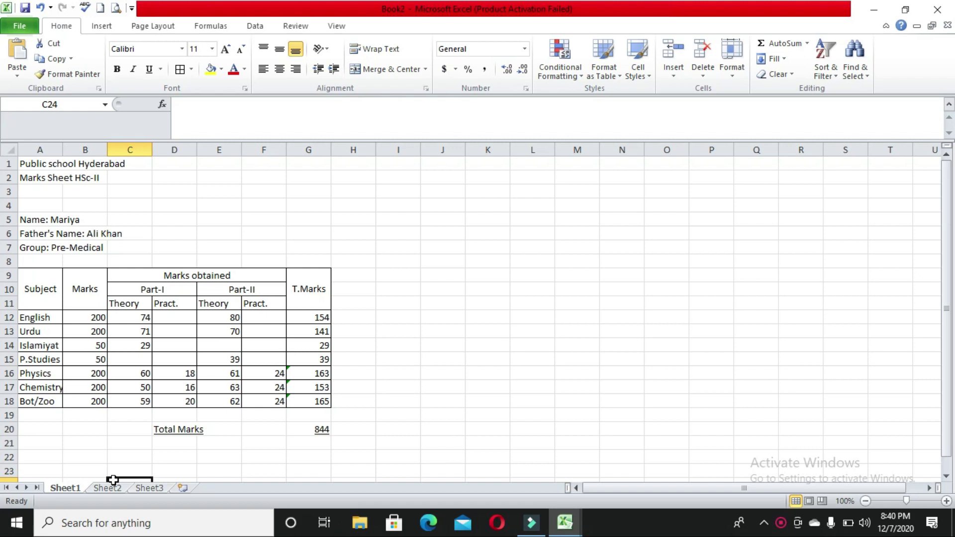
- Set the font size of the marks table A9:G18 to 16
{"action": "left_click", "coordinate": [41, 281]}
{"action": "key", "text": "shift+Right"}
{"action": "key", "text": "shift+Right"}
{"action": "key", "text": "shift+Right"}
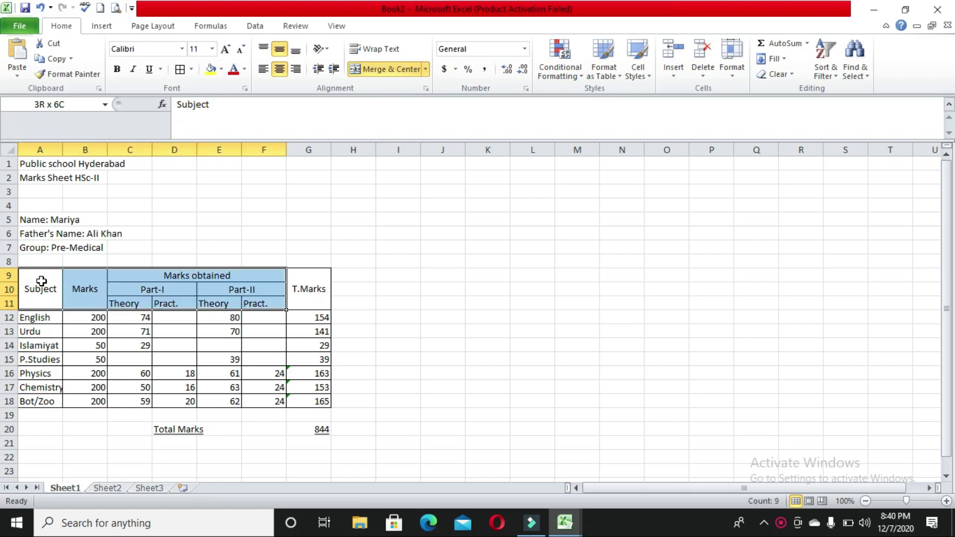
{"action": "key", "text": "shift+Right"}
{"action": "key", "text": "shift+Down"}
{"action": "key", "text": "shift+Down"}
{"action": "key", "text": "shift+Down"}
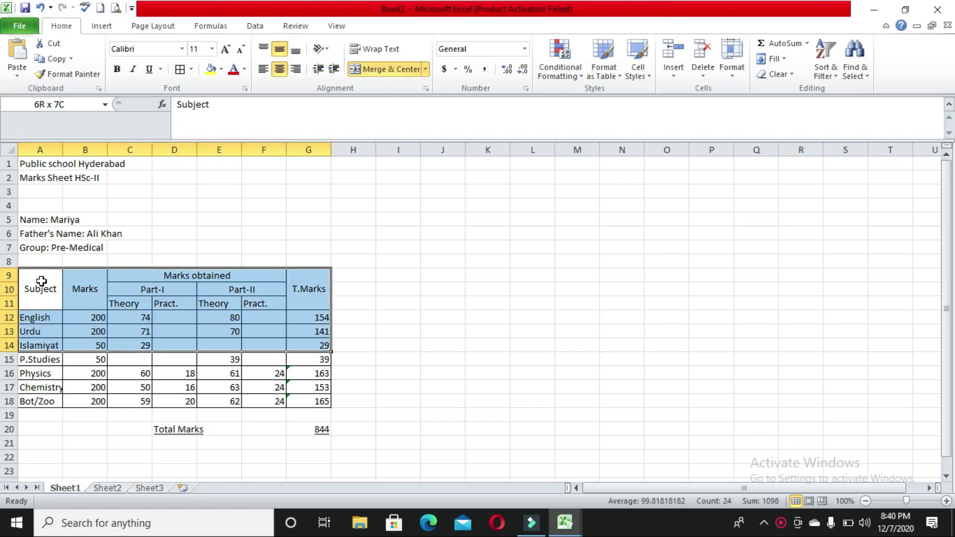
{"action": "key", "text": "shift+Down"}
{"action": "key", "text": "shift+Down"}
{"action": "key", "text": "shift+Down"}
{"action": "key", "text": "shift+Down"}
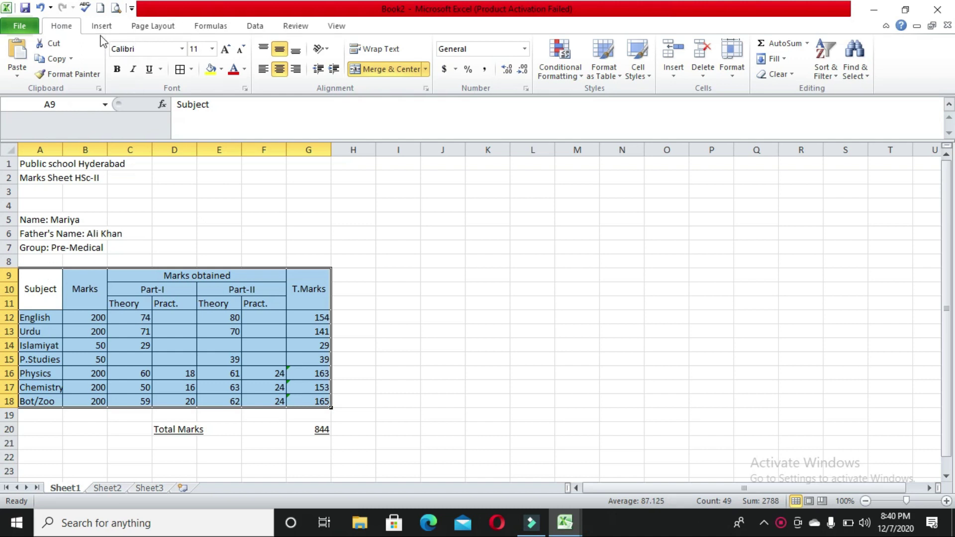
{"action": "left_click", "coordinate": [213, 49]}
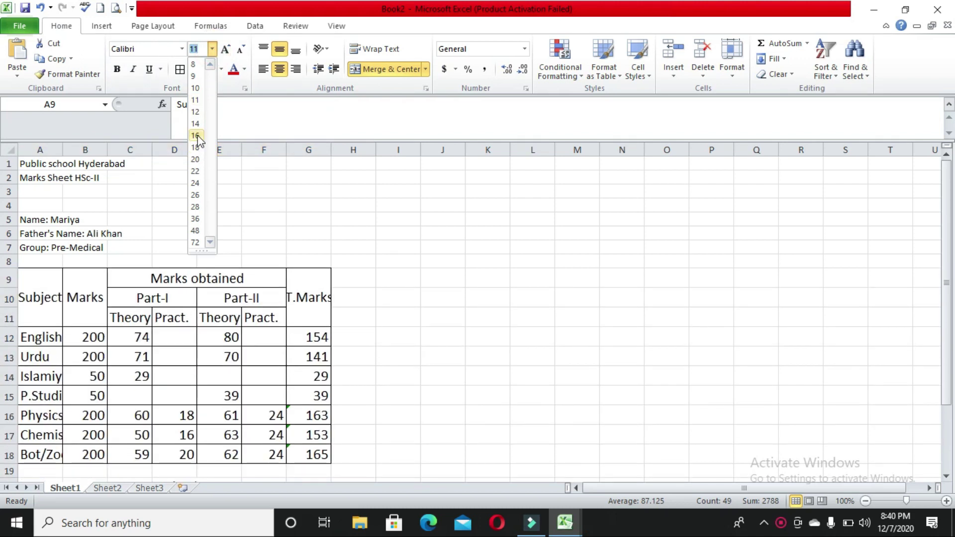
{"action": "left_click", "coordinate": [196, 136]}
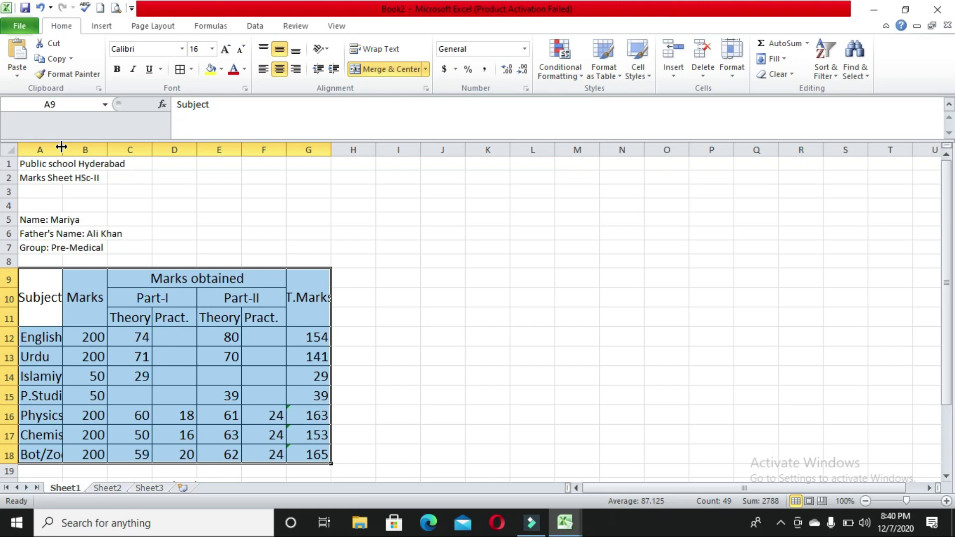
- Widen columns A and G, and set header rows A9:G11 to font size 18
{"action": "left_click_drag", "start_coordinate": [62, 147], "coordinate": [92, 149]}
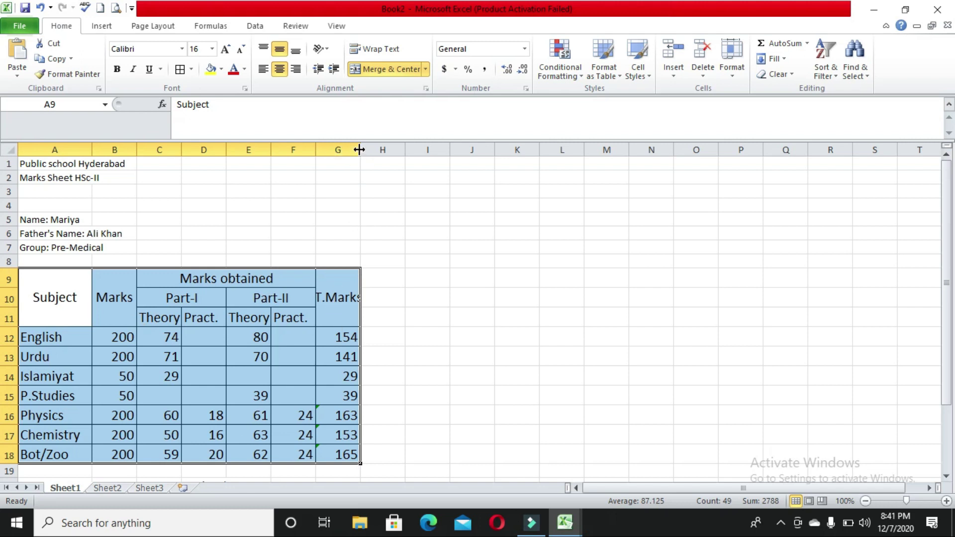
{"action": "left_click_drag", "start_coordinate": [361, 149], "coordinate": [374, 149]}
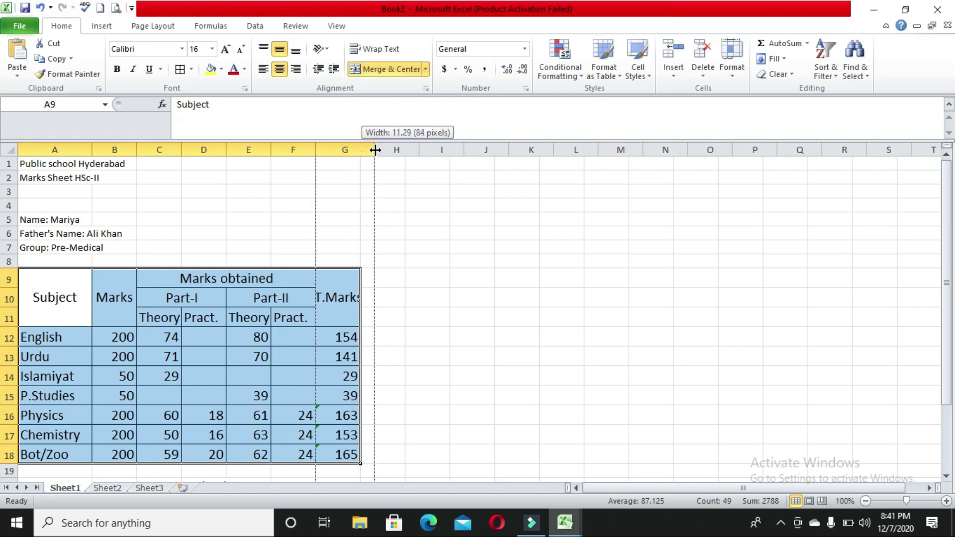
{"action": "left_click", "coordinate": [358, 307]}
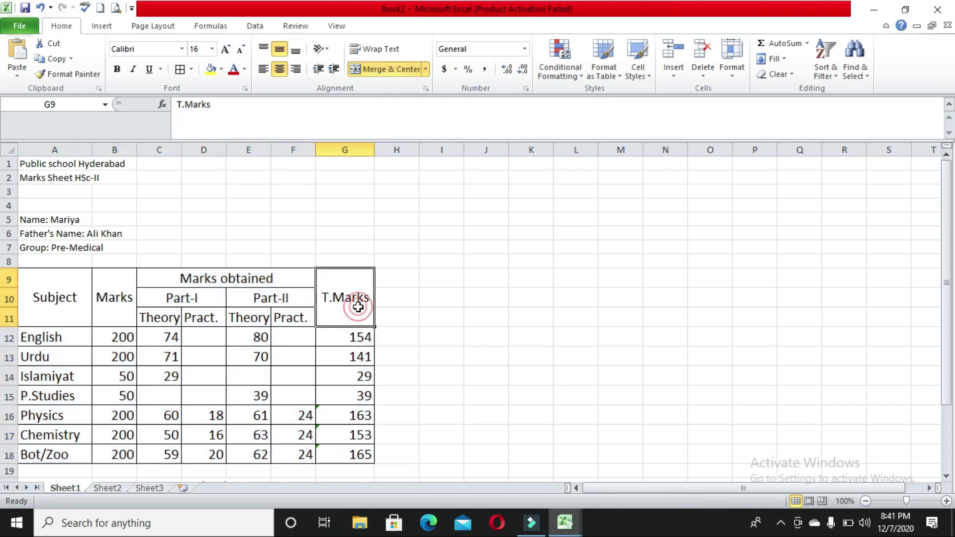
{"action": "left_click_drag", "start_coordinate": [358, 308], "coordinate": [54, 317]}
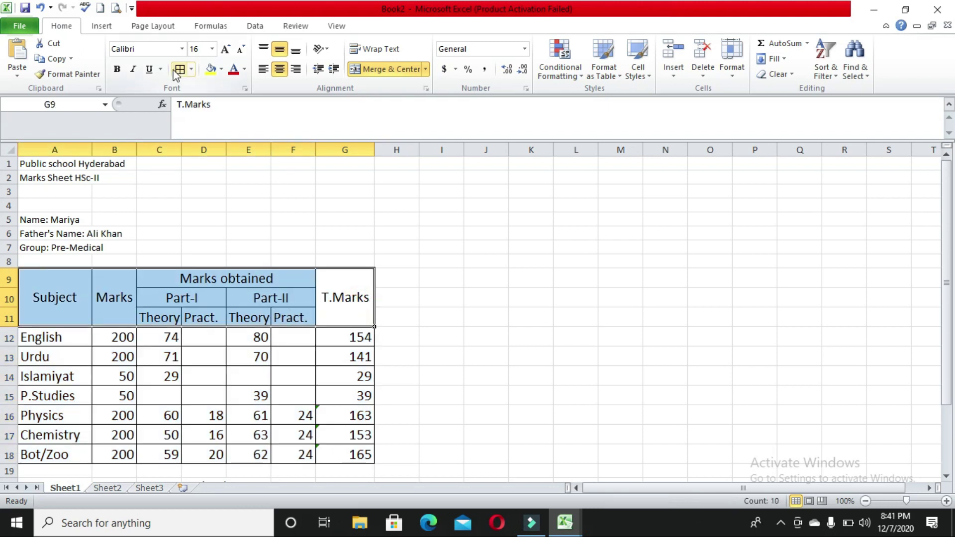
{"action": "left_click", "coordinate": [212, 49]}
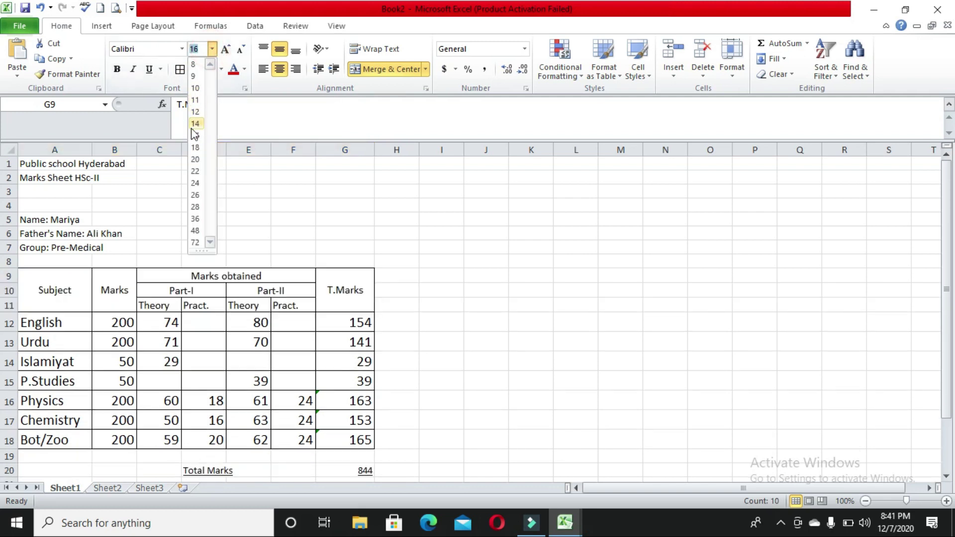
{"action": "left_click", "coordinate": [195, 149]}
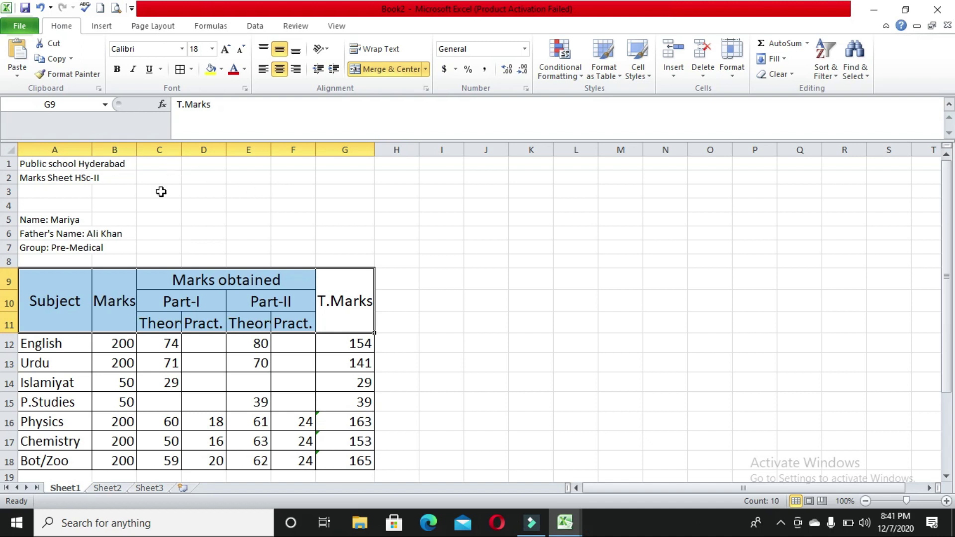
{"action": "left_click", "coordinate": [338, 165]}
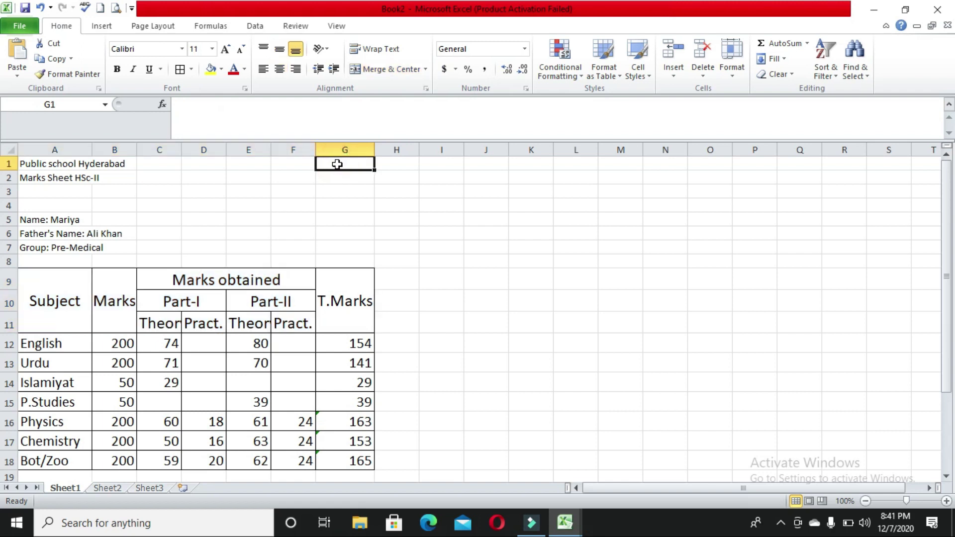
- Merge and centre A1:G1, then append ' Mannaged By Sukkur IBA' to the title
{"action": "key", "text": "shift+Left"}
{"action": "key", "text": "shift+Left"}
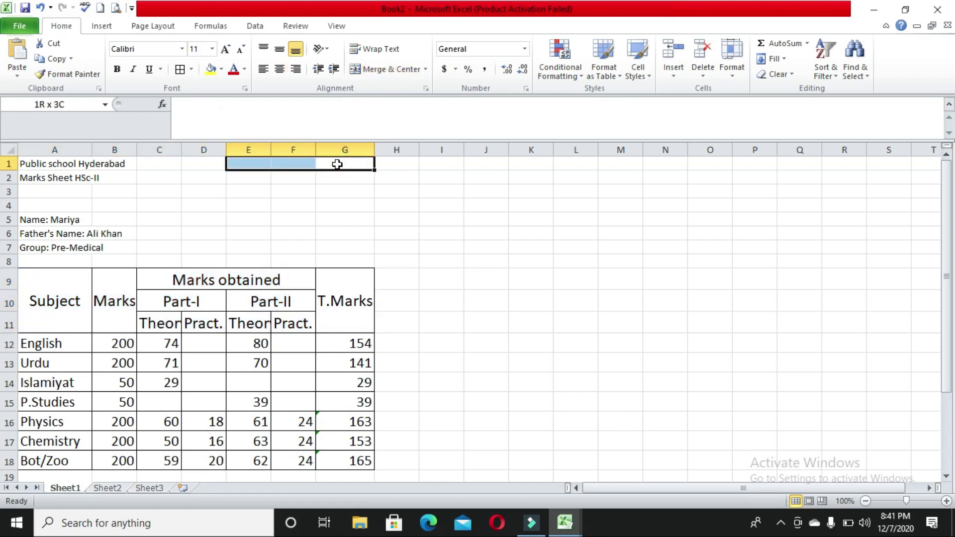
{"action": "key", "text": "shift+Left"}
{"action": "key", "text": "shift+Left"}
{"action": "key", "text": "shift+Left"}
{"action": "key", "text": "shift+Left"}
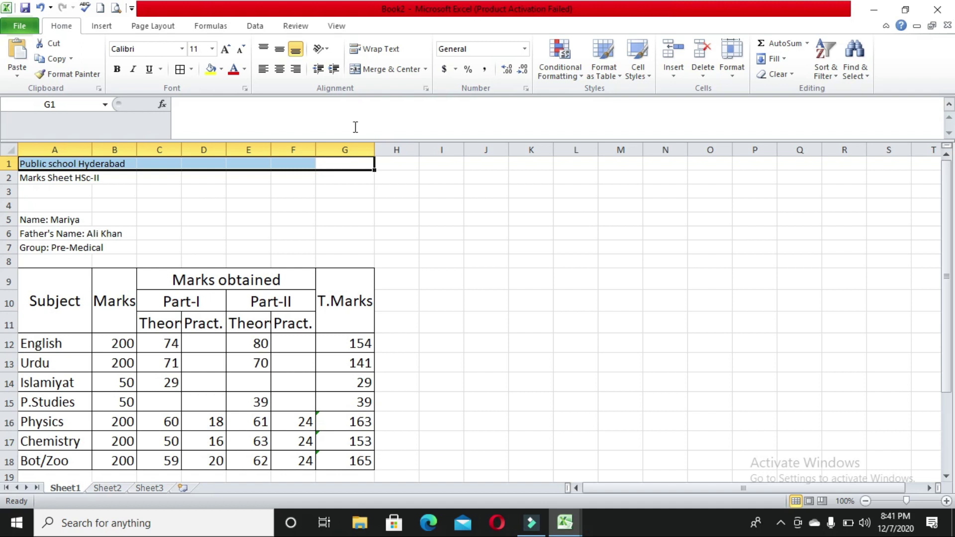
{"action": "left_click", "coordinate": [368, 69]}
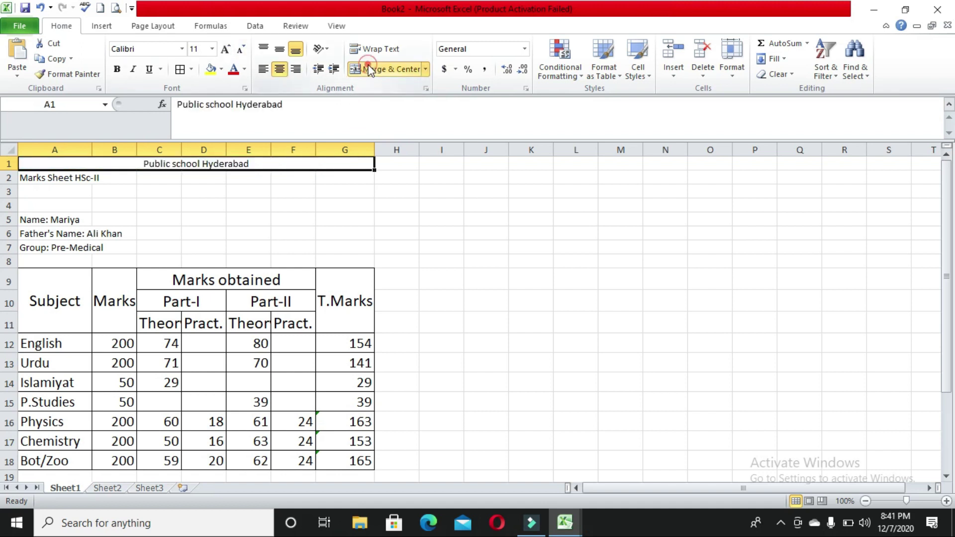
{"action": "double_click", "coordinate": [260, 165]}
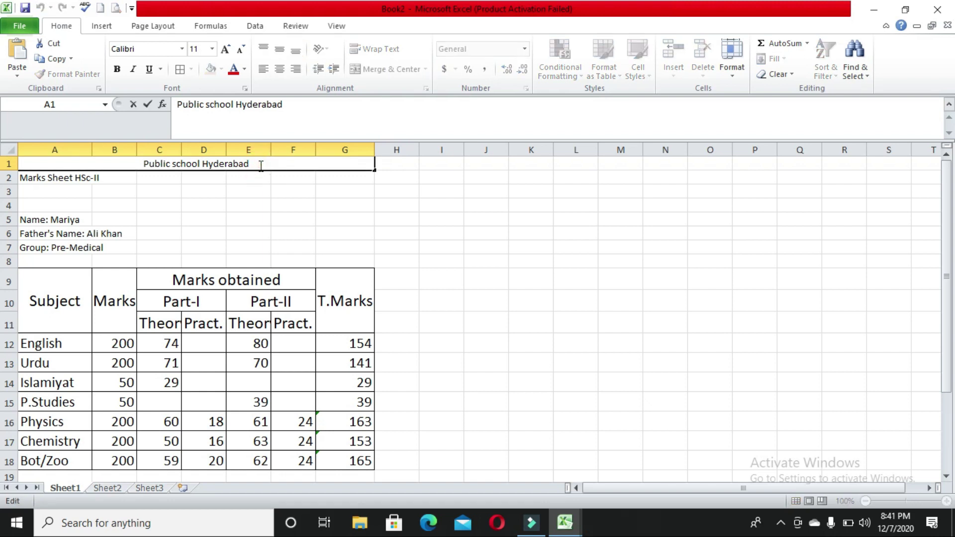
{"action": "type", "text": "Mannaged By Sukkur IBA"}
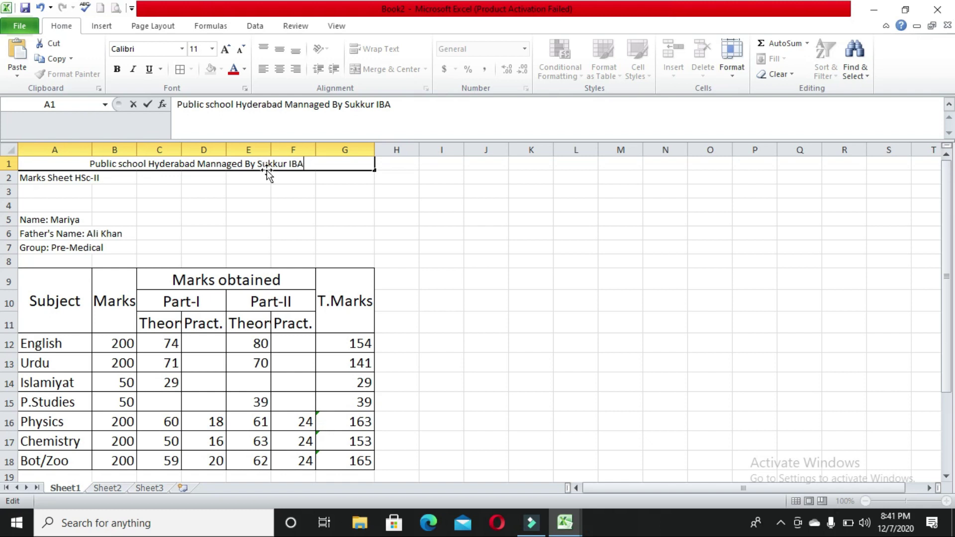
{"action": "left_click", "coordinate": [315, 210]}
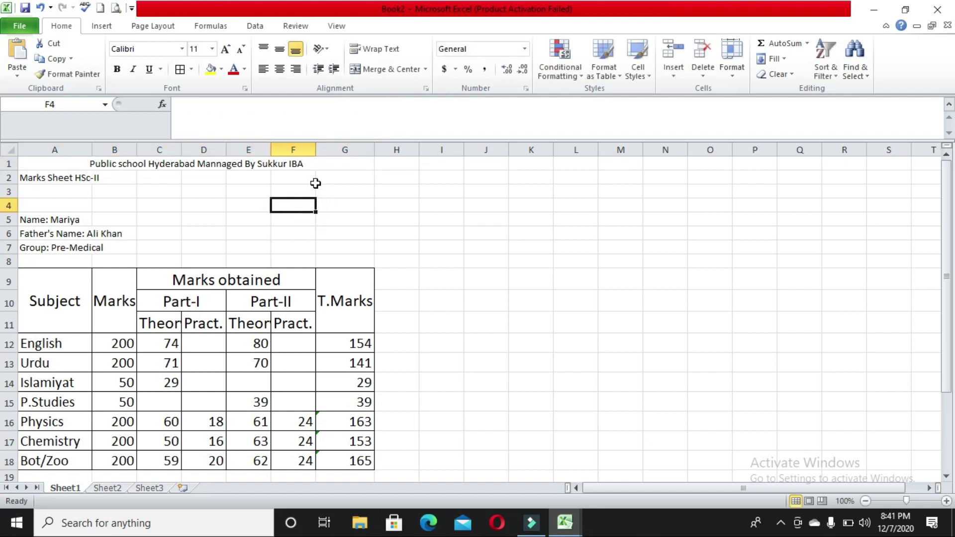
- Give the merged title font size 18, a yellow fill and red font colour
{"action": "left_click", "coordinate": [329, 165]}
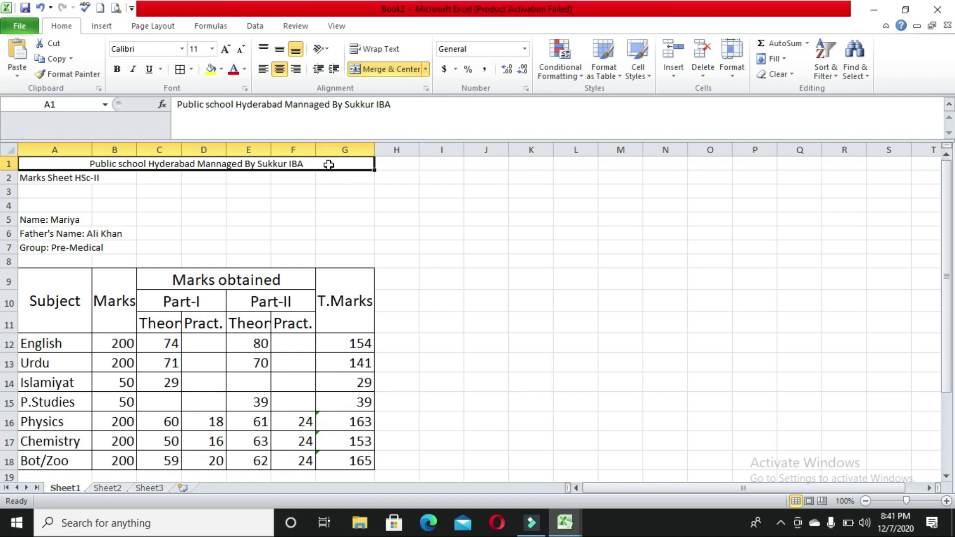
{"action": "left_click", "coordinate": [213, 49]}
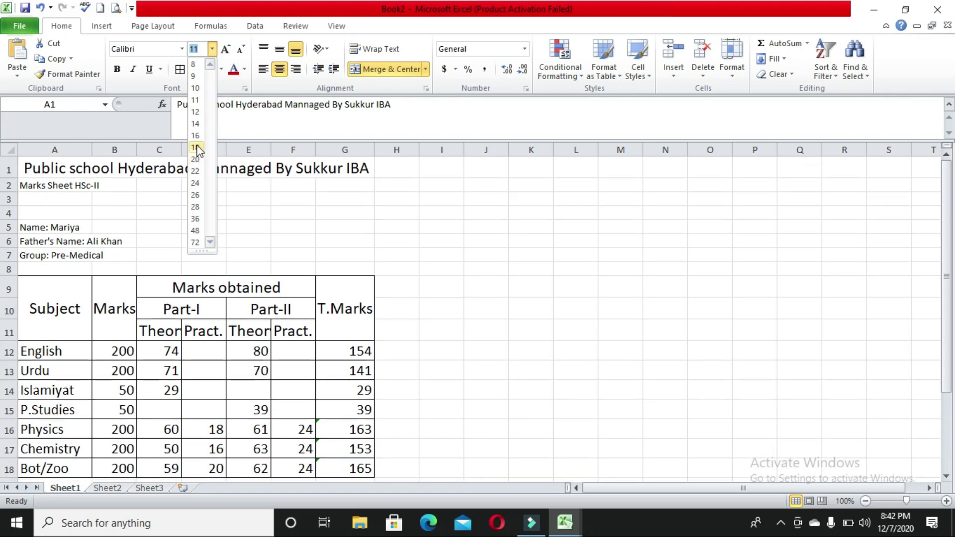
{"action": "left_click", "coordinate": [195, 147]}
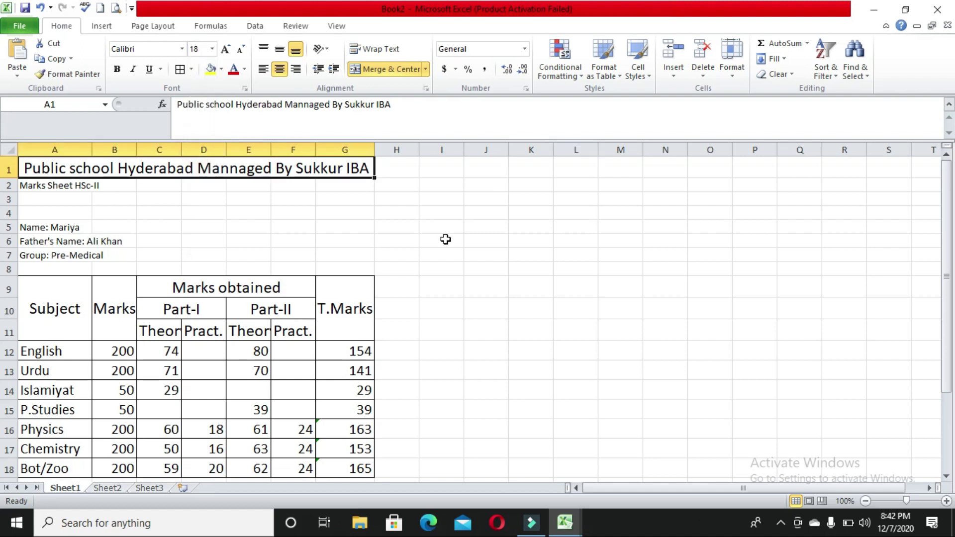
{"action": "double_click", "coordinate": [368, 168]}
{"action": "left_click_drag", "start_coordinate": [369, 168], "coordinate": [94, 168]}
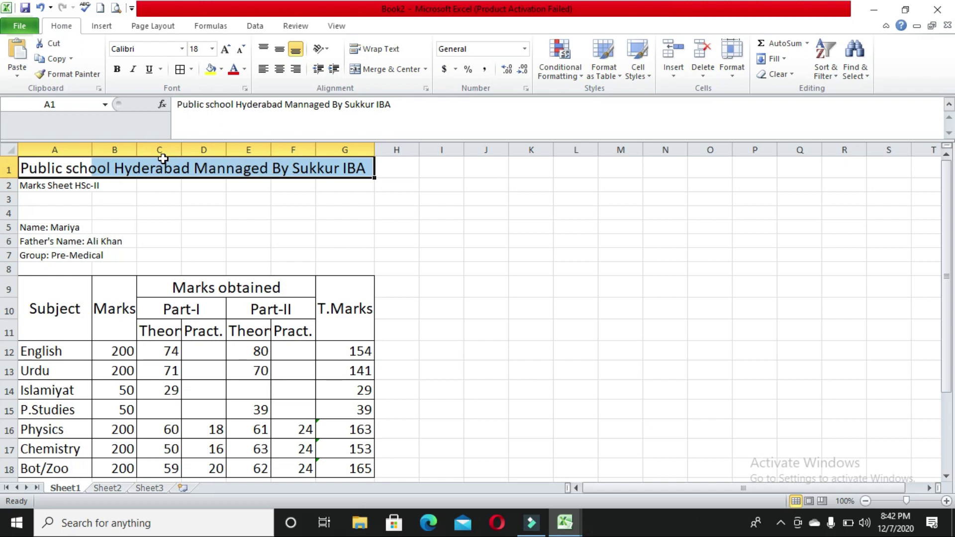
{"action": "left_click", "coordinate": [211, 71]}
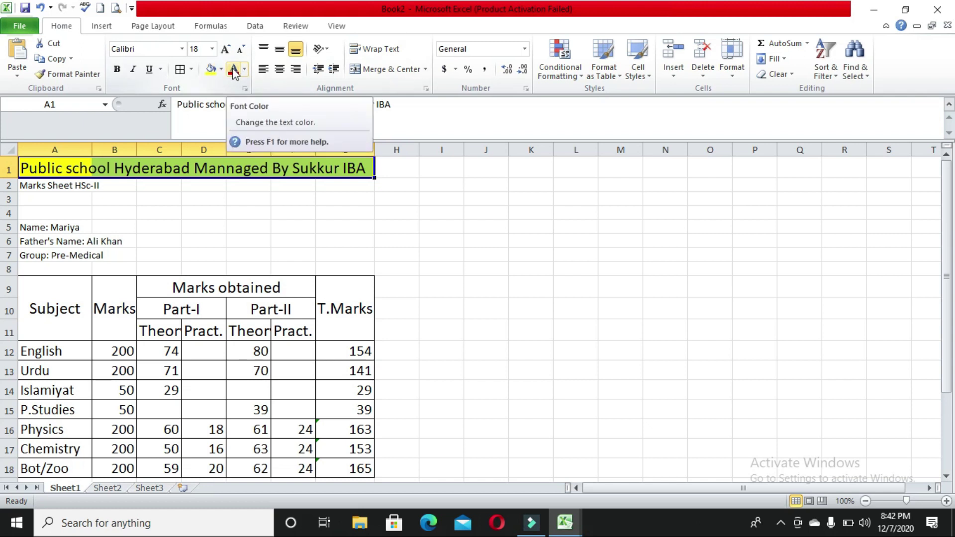
{"action": "left_click", "coordinate": [234, 70]}
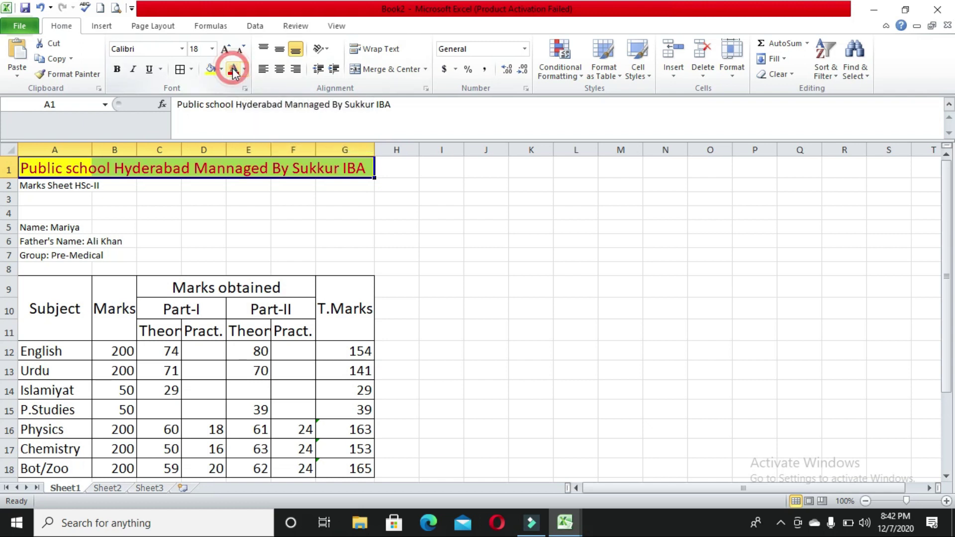
{"action": "left_click", "coordinate": [282, 253]}
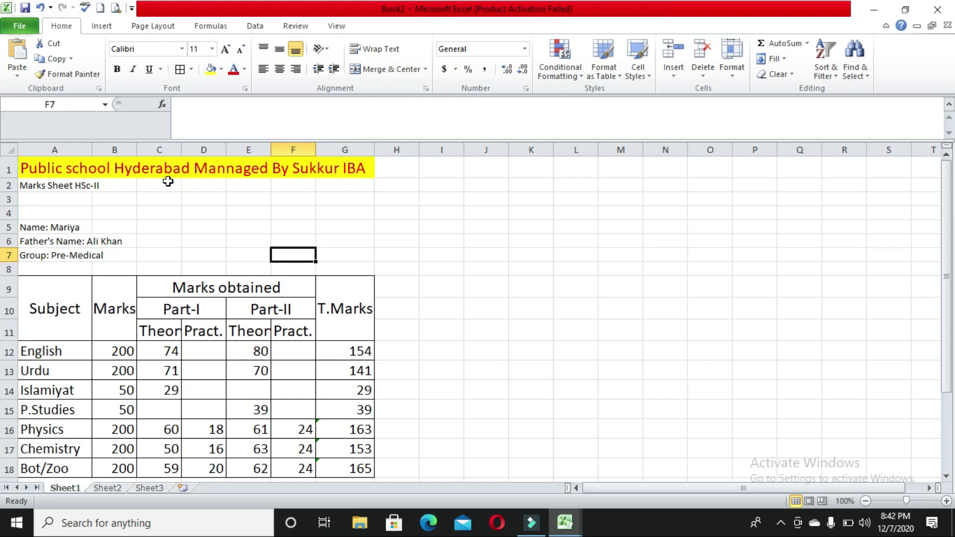
- Merge and centre the Marks Sheet HSc-II subtitle across A2:G2
{"action": "double_click", "coordinate": [348, 188]}
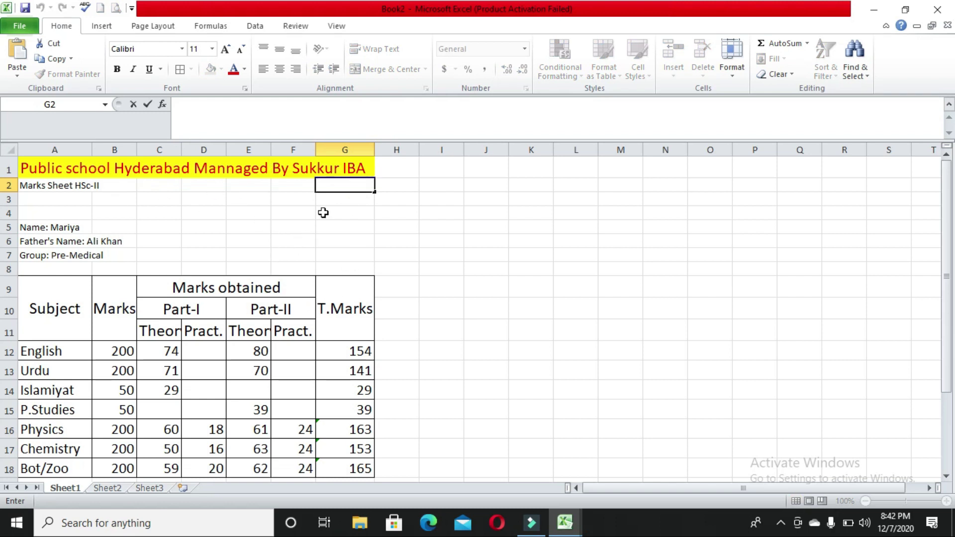
{"action": "left_click", "coordinate": [348, 201]}
{"action": "left_click_drag", "start_coordinate": [346, 193], "coordinate": [346, 191]}
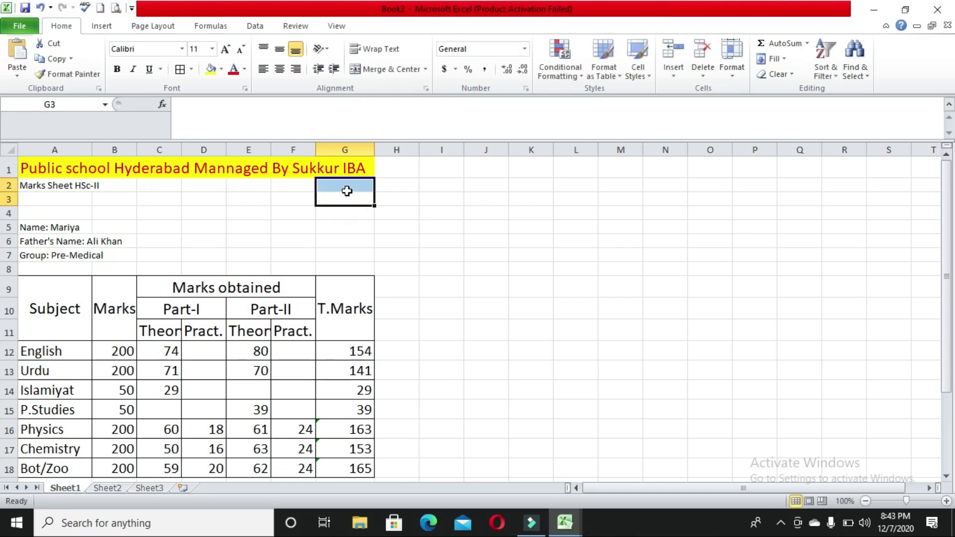
{"action": "left_click", "coordinate": [327, 240]}
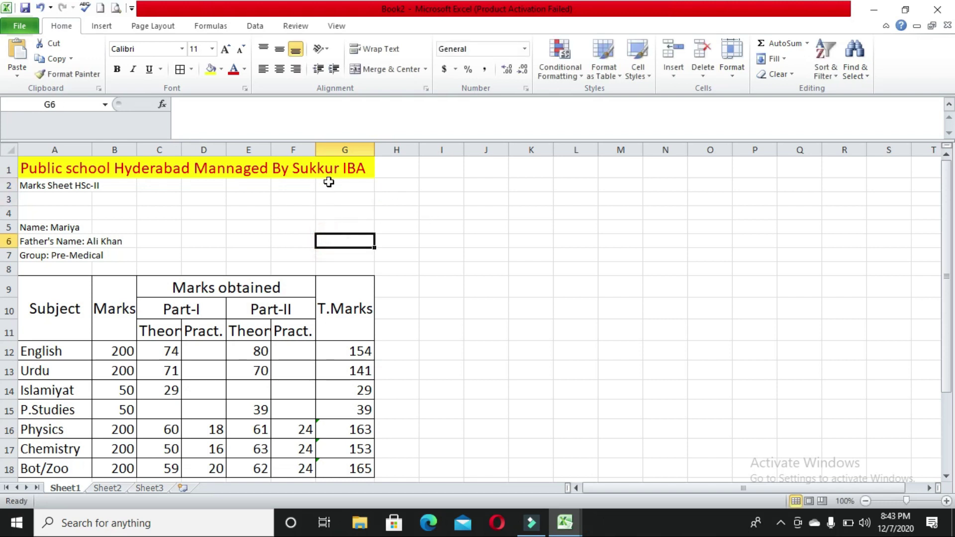
{"action": "left_click", "coordinate": [329, 185]}
{"action": "key", "text": "shift+Left"}
{"action": "key", "text": "shift+Left"}
{"action": "key", "text": "shift+Left"}
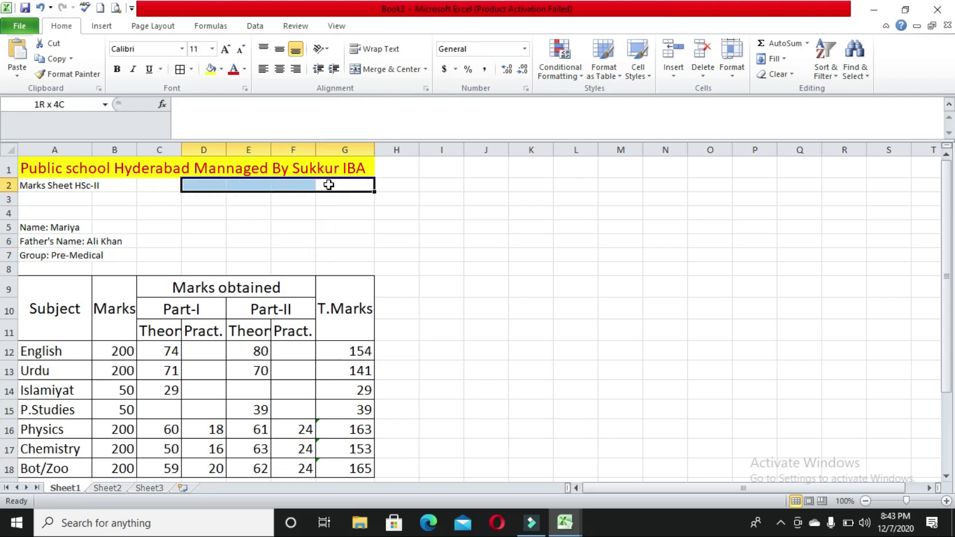
{"action": "key", "text": "shift+Left"}
{"action": "key", "text": "shift+Left"}
{"action": "key", "text": "shift+Left"}
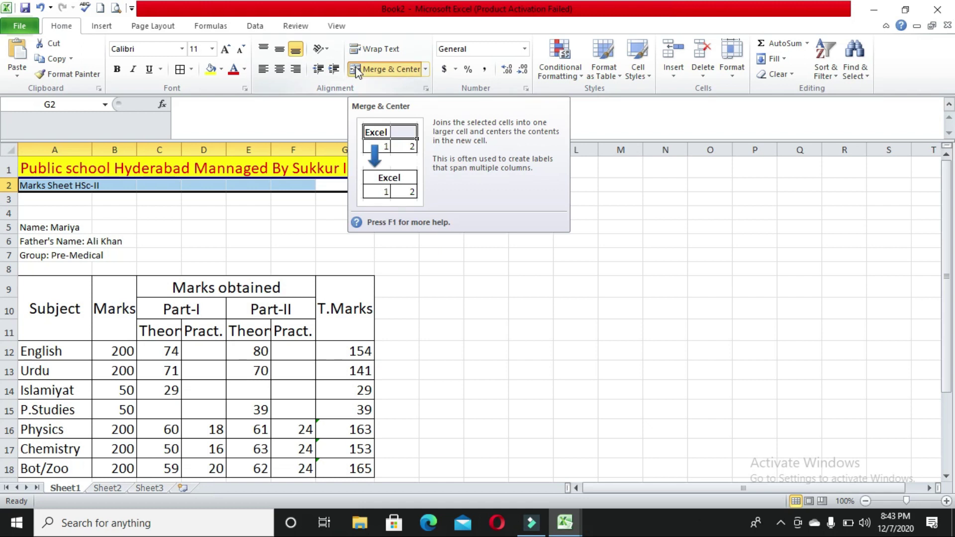
{"action": "left_click", "coordinate": [356, 70]}
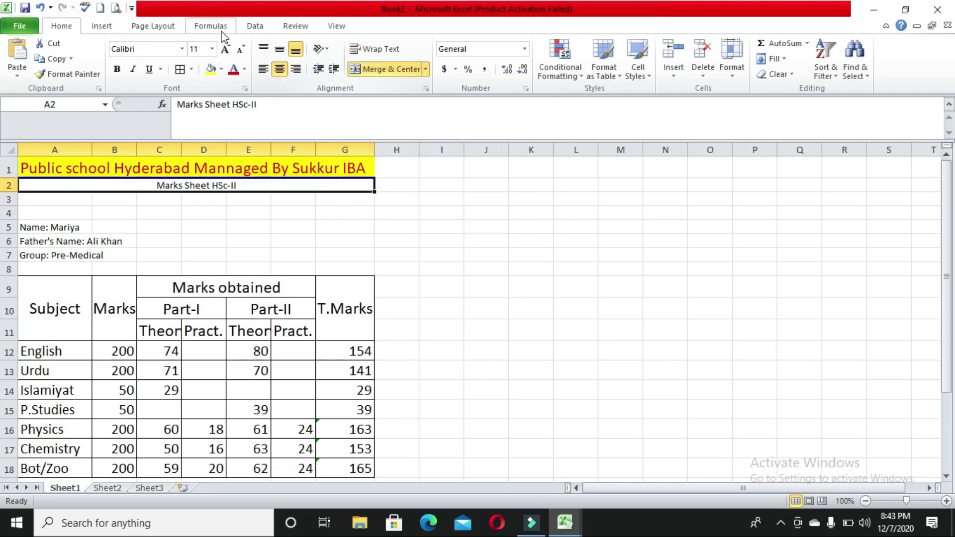
- Set the subtitle to size 14 with a dark blue font colour
{"action": "left_click", "coordinate": [211, 49]}
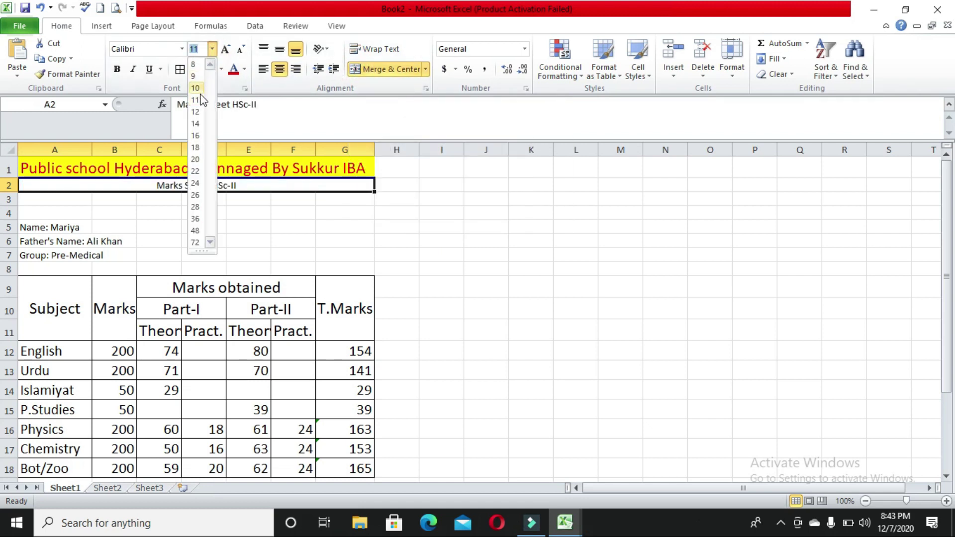
{"action": "left_click", "coordinate": [196, 124]}
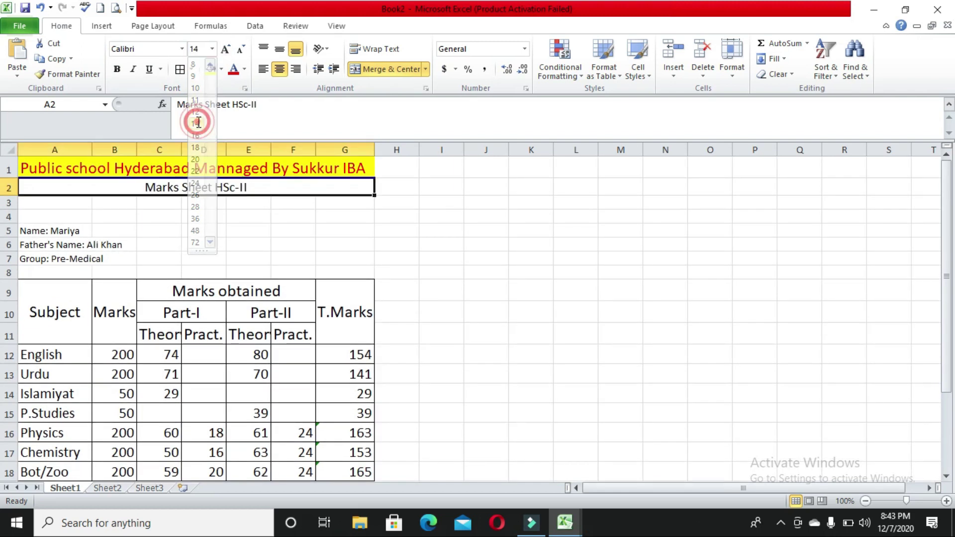
{"action": "left_click", "coordinate": [244, 70]}
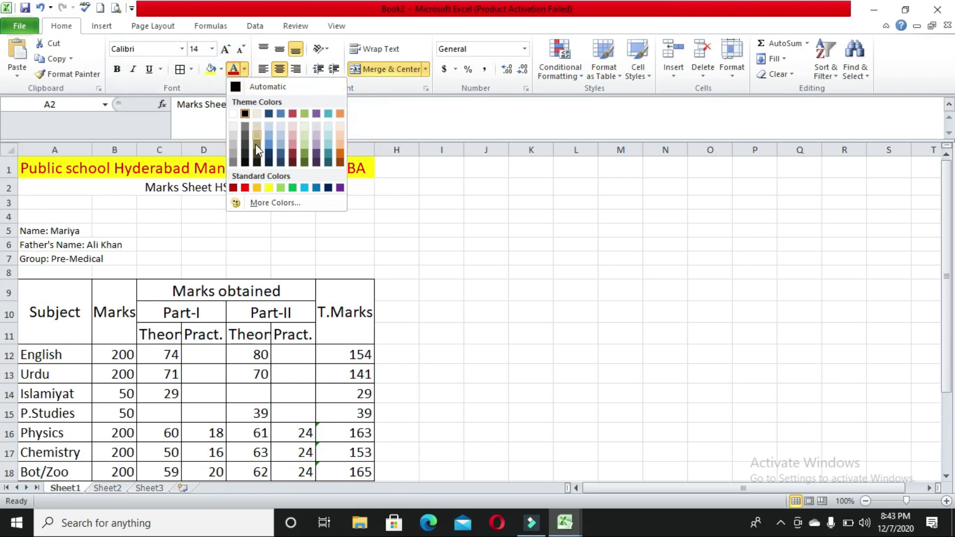
{"action": "left_click", "coordinate": [270, 115]}
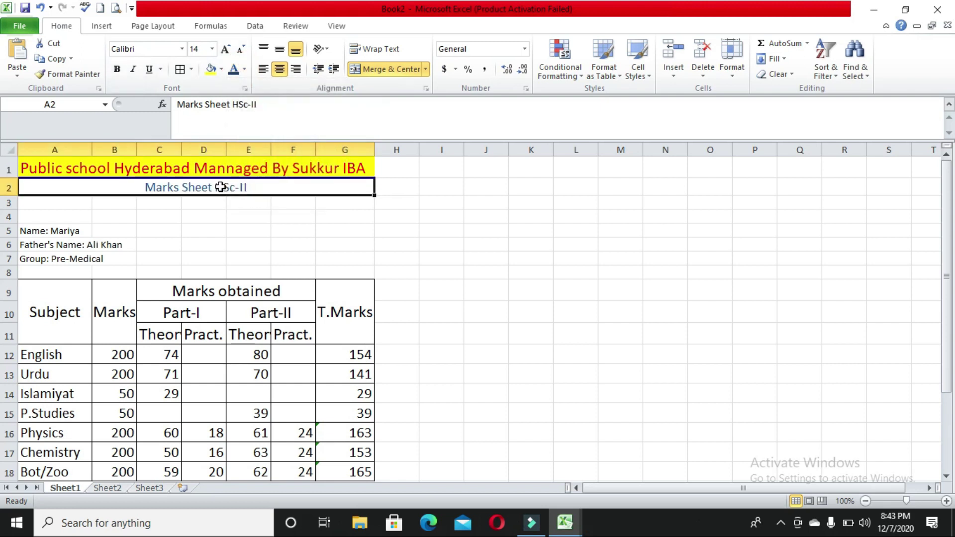
- Set the name, father's name and group lines in A5:B7 to size 12
{"action": "left_click", "coordinate": [51, 233]}
{"action": "key", "text": "shift+Down"}
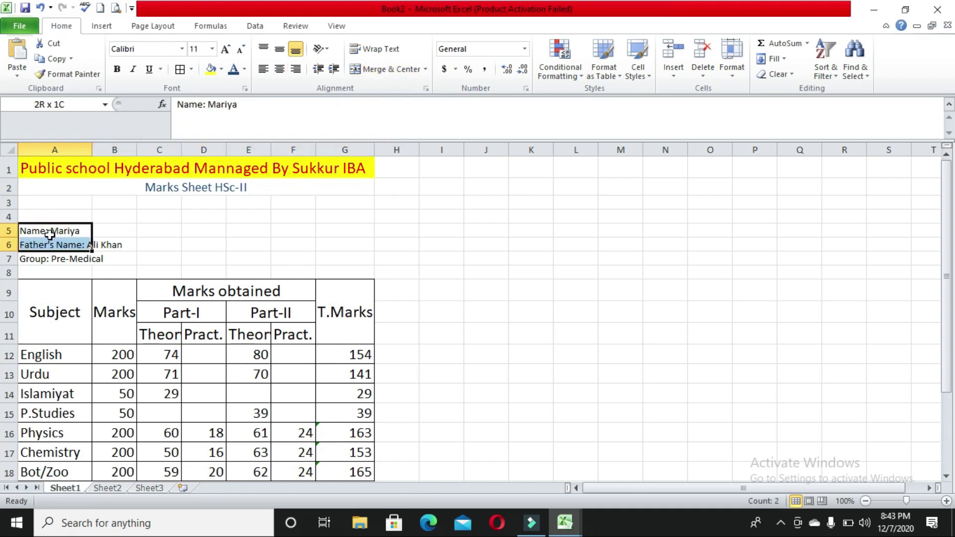
{"action": "key", "text": "shift+Down"}
{"action": "key", "text": "shift+Right"}
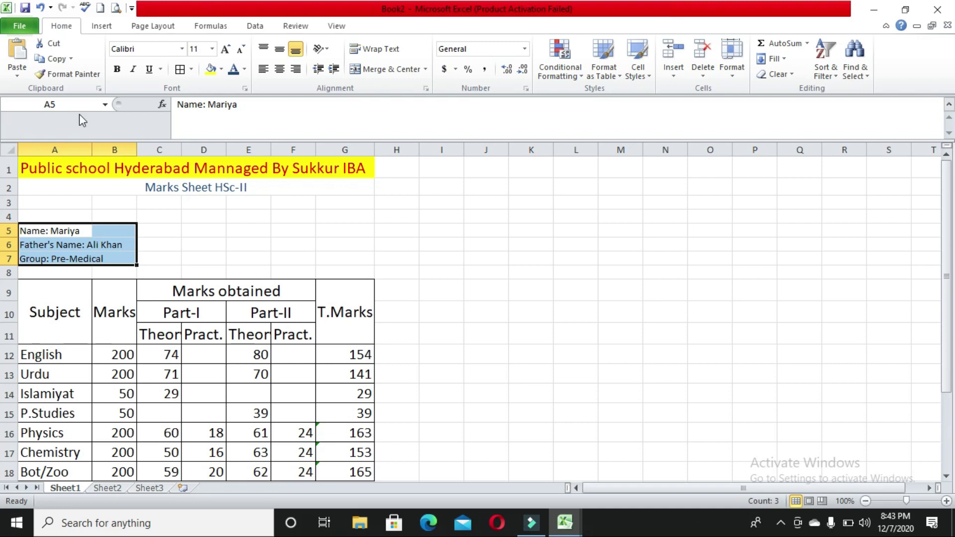
{"action": "left_click", "coordinate": [212, 48]}
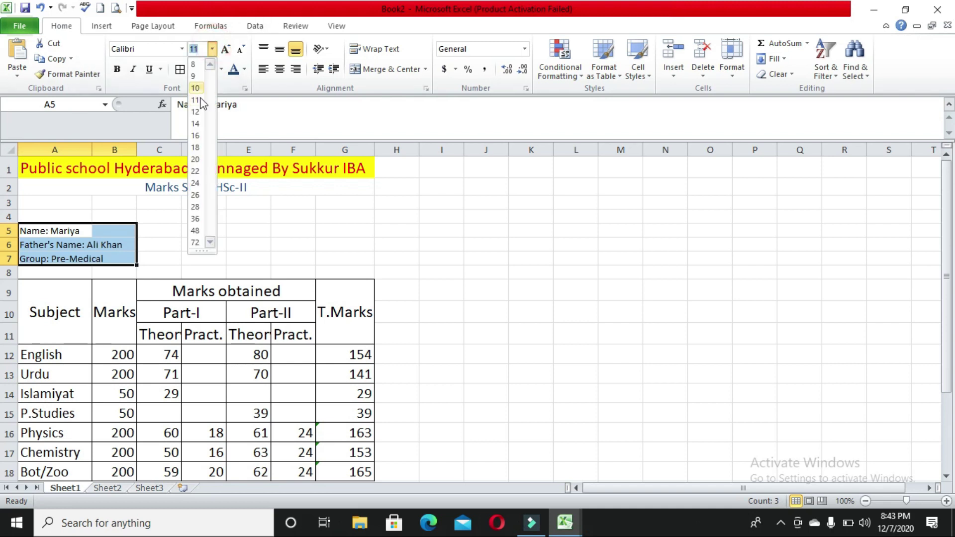
{"action": "left_click", "coordinate": [196, 112]}
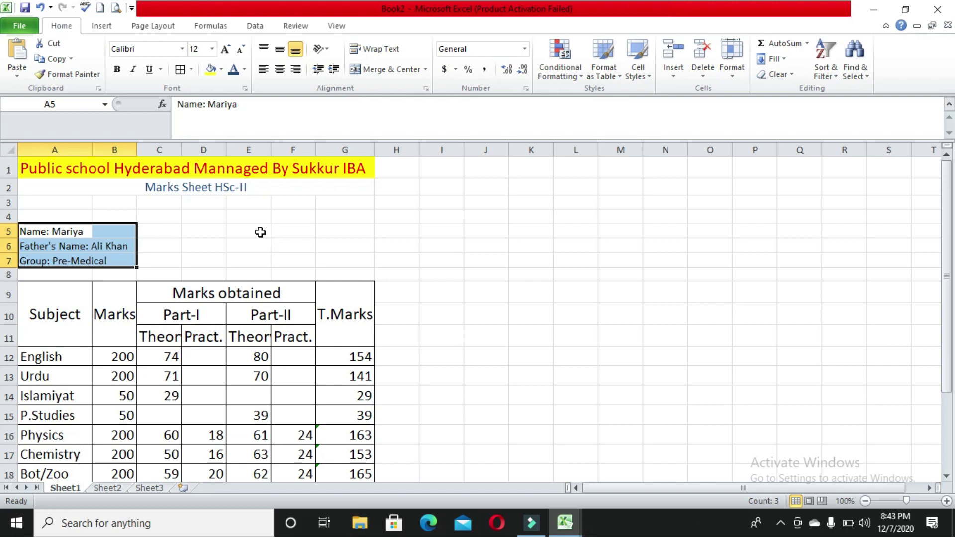
{"action": "left_click", "coordinate": [260, 232]}
{"action": "left_click", "coordinate": [292, 230]}
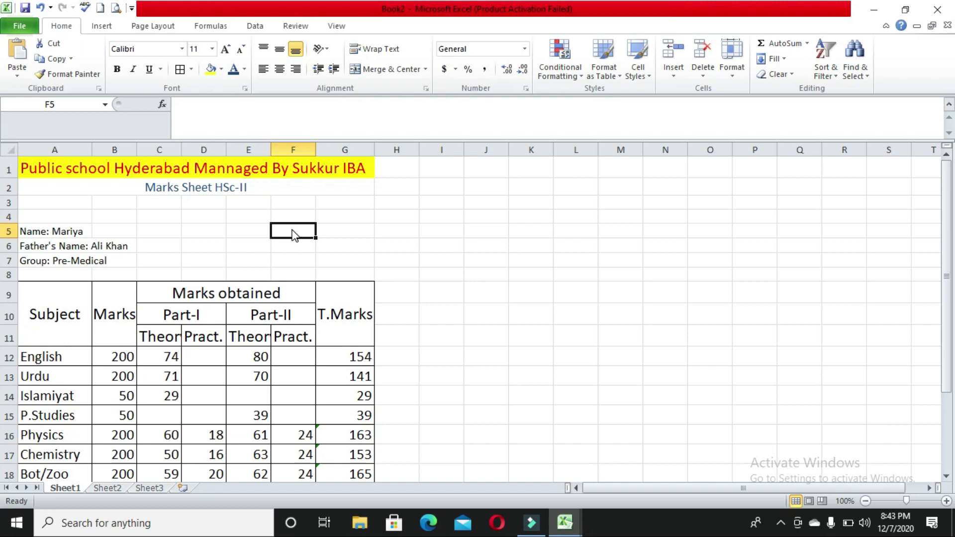
- Enter the seat number label and value in F5, then set F5:G5 to size 12
{"action": "type", "text": "Seat No."}
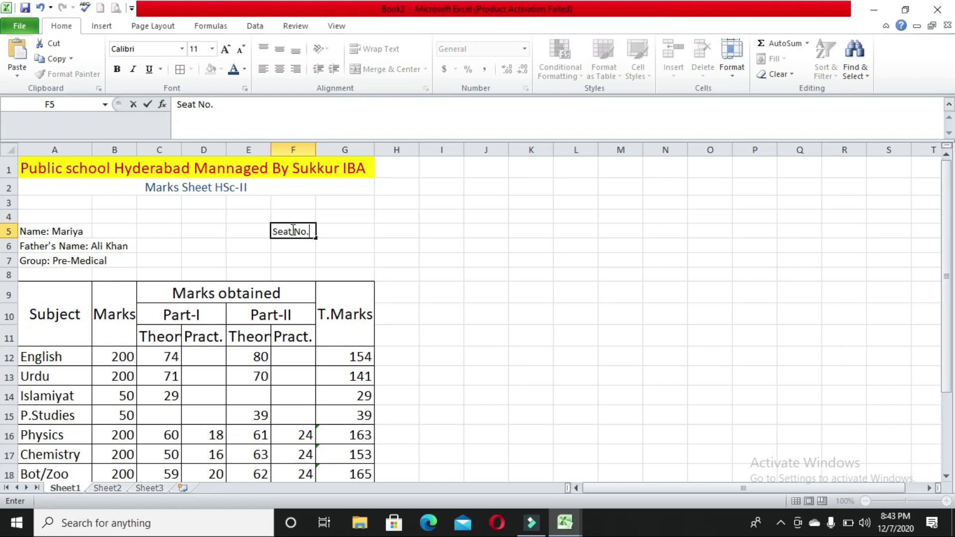
{"action": "type", "text": "003"}
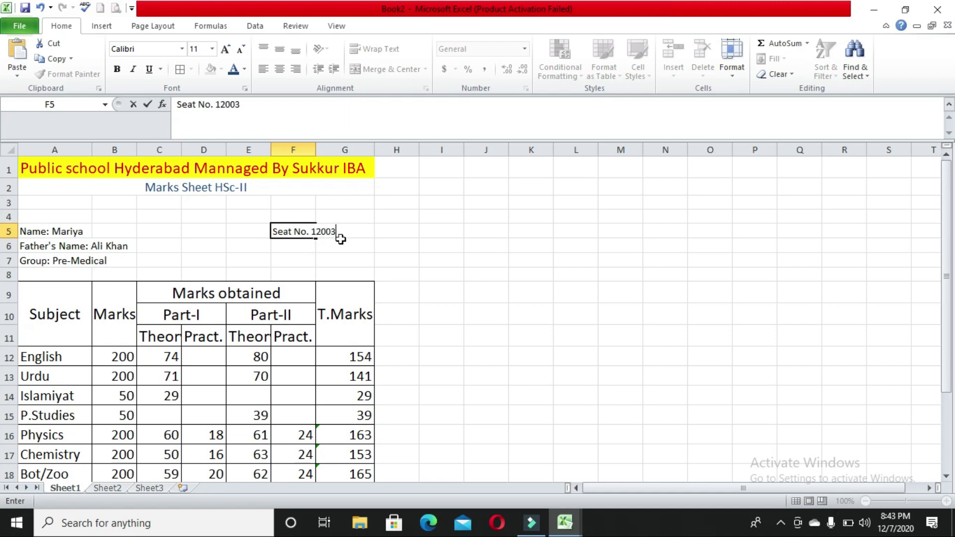
{"action": "left_click", "coordinate": [337, 256]}
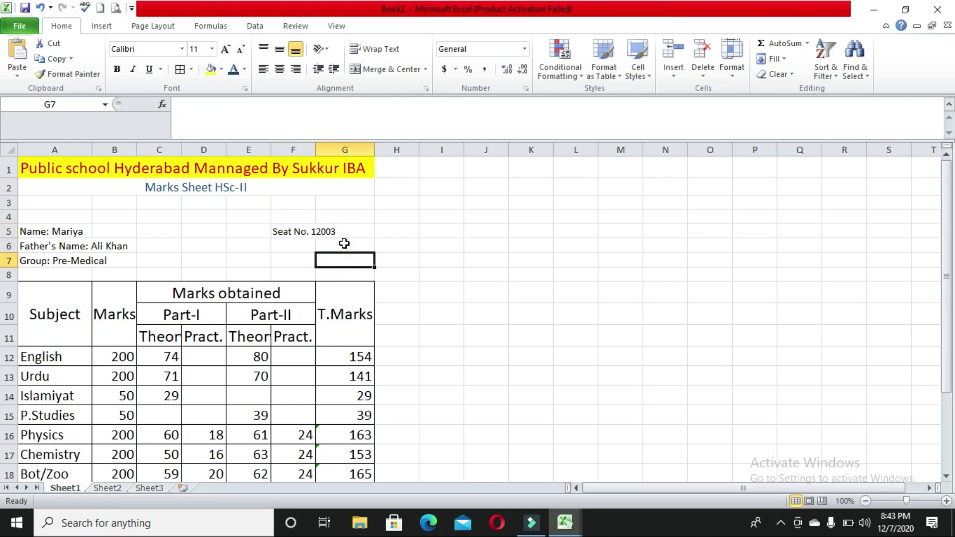
{"action": "left_click", "coordinate": [357, 232]}
{"action": "key", "text": "shift+Left"}
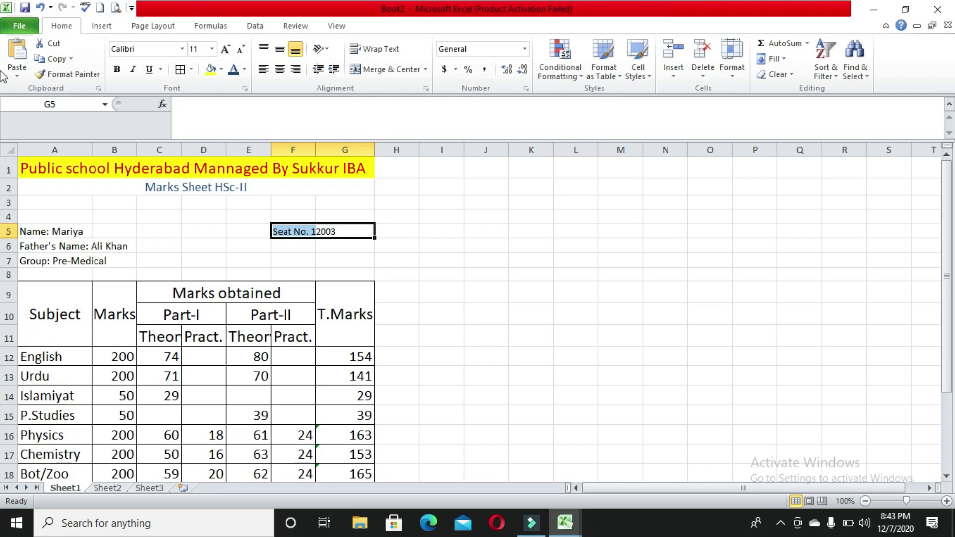
{"action": "left_click", "coordinate": [213, 50]}
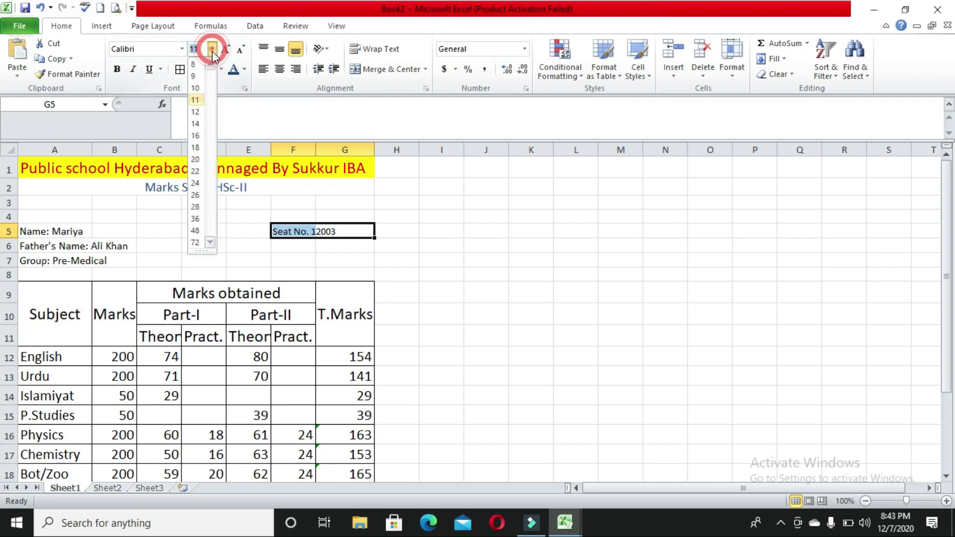
{"action": "left_click", "coordinate": [196, 108]}
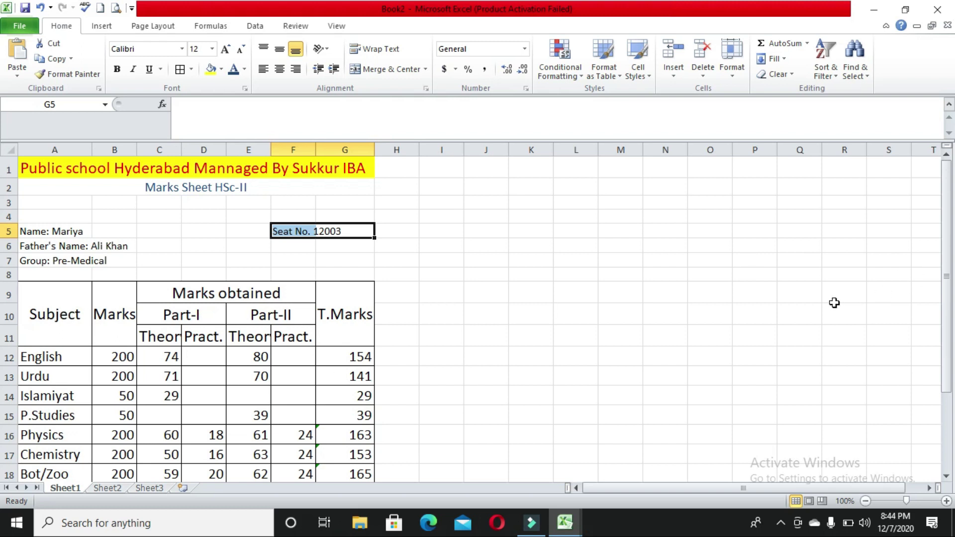
{"action": "left_click_drag", "start_coordinate": [951, 245], "coordinate": [948, 298]}
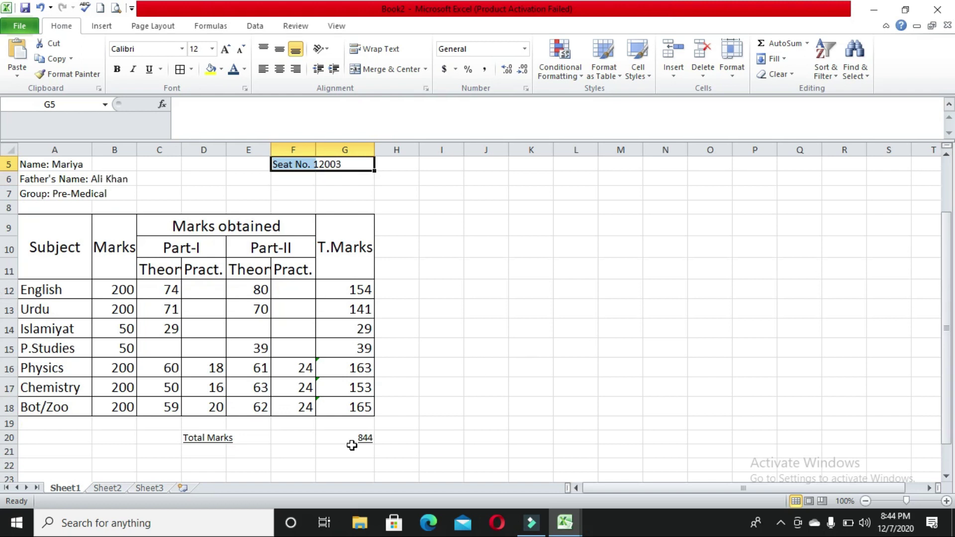
- Set the Total Marks row D20:G20, including the 844 total, to size 12
{"action": "left_click", "coordinate": [351, 442]}
{"action": "key", "text": "shift+Left"}
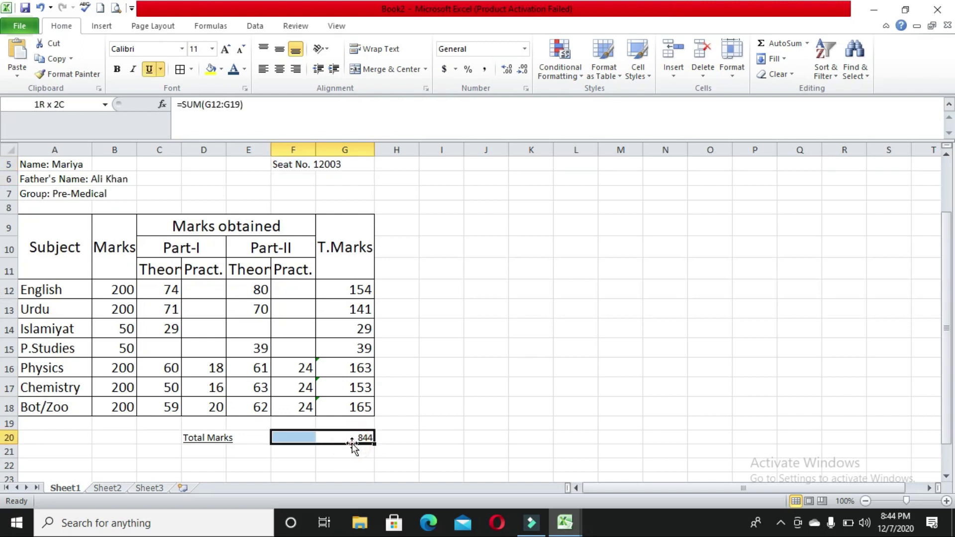
{"action": "key", "text": "shift+Left"}
{"action": "key", "text": "shift+Left"}
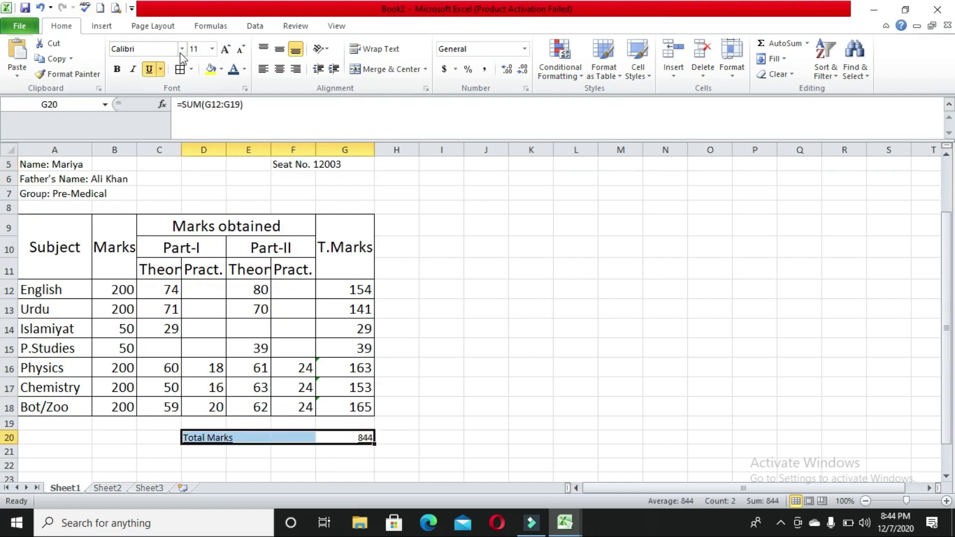
{"action": "left_click", "coordinate": [213, 49]}
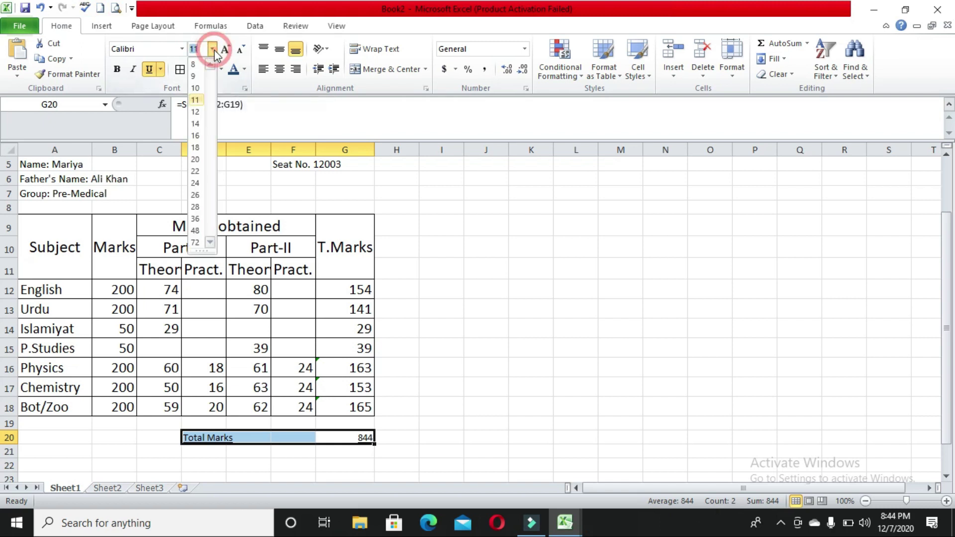
{"action": "left_click", "coordinate": [196, 112]}
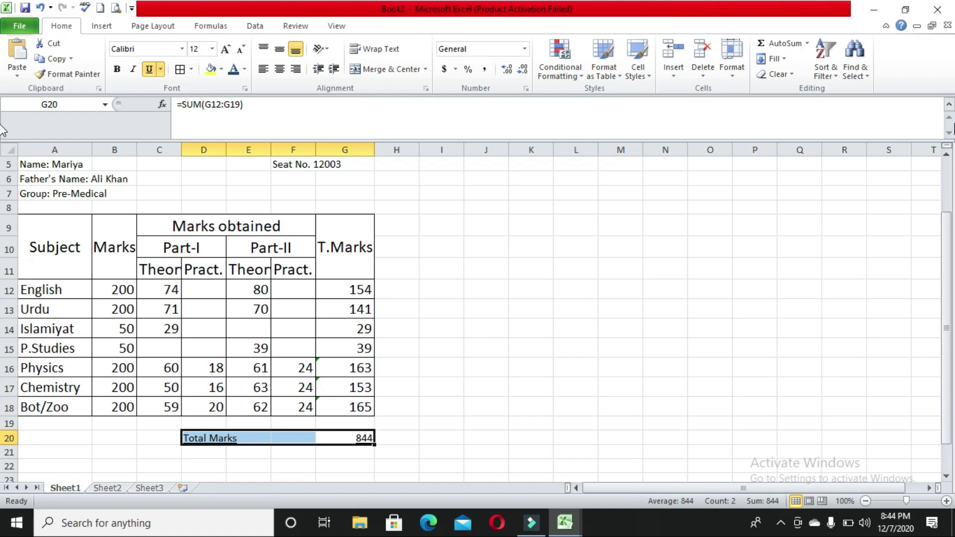
{"action": "left_click", "coordinate": [947, 155]}
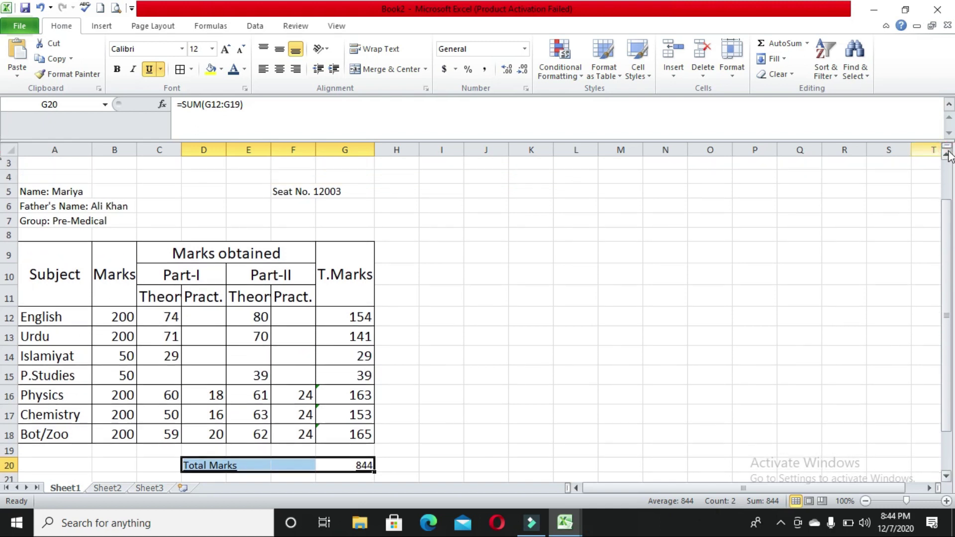
{"action": "left_click", "coordinate": [947, 155]}
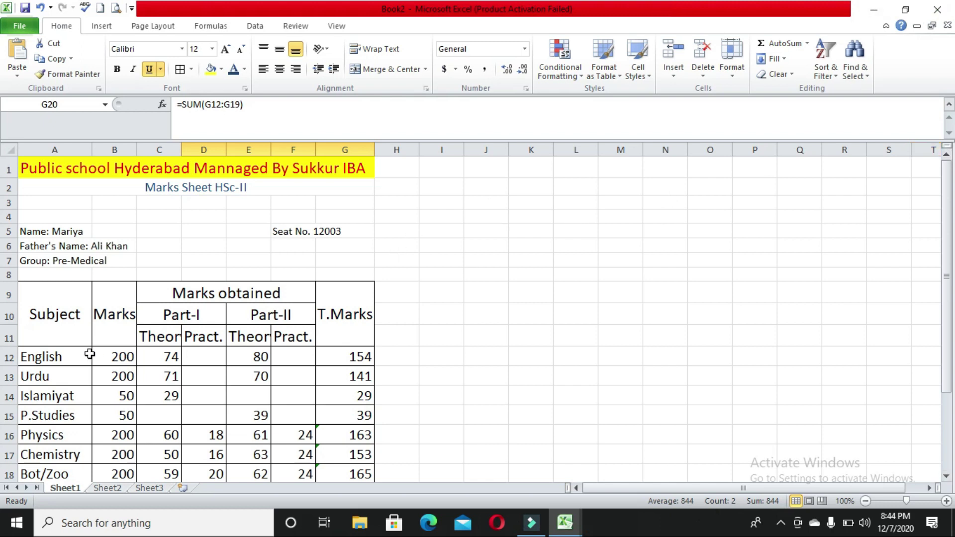
- Format the marks range A9:G18 as a table with an orange medium style
{"action": "left_click", "coordinate": [45, 333]}
{"action": "key", "text": "shift+Right"}
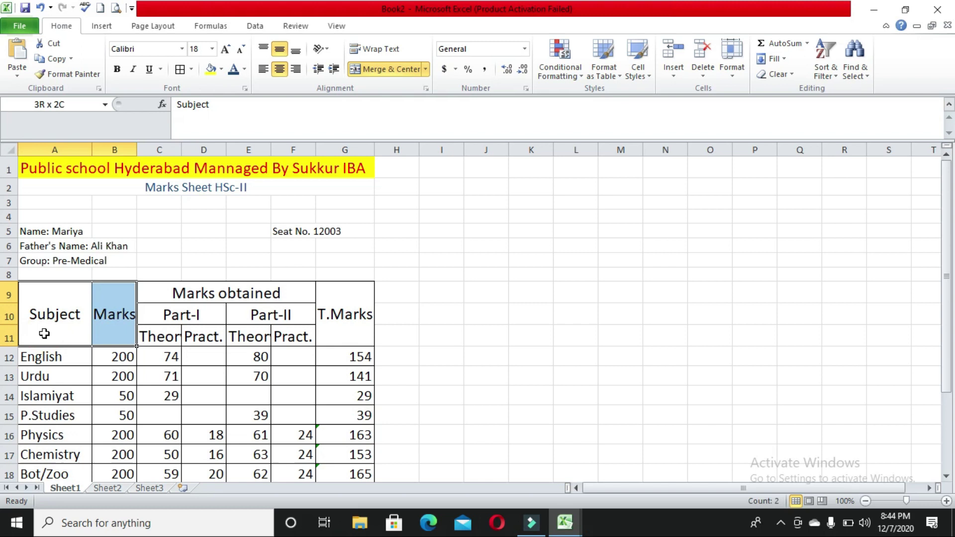
{"action": "key", "text": "shift+Right"}
{"action": "key", "text": "shift+Right"}
{"action": "key", "text": "shift+Down"}
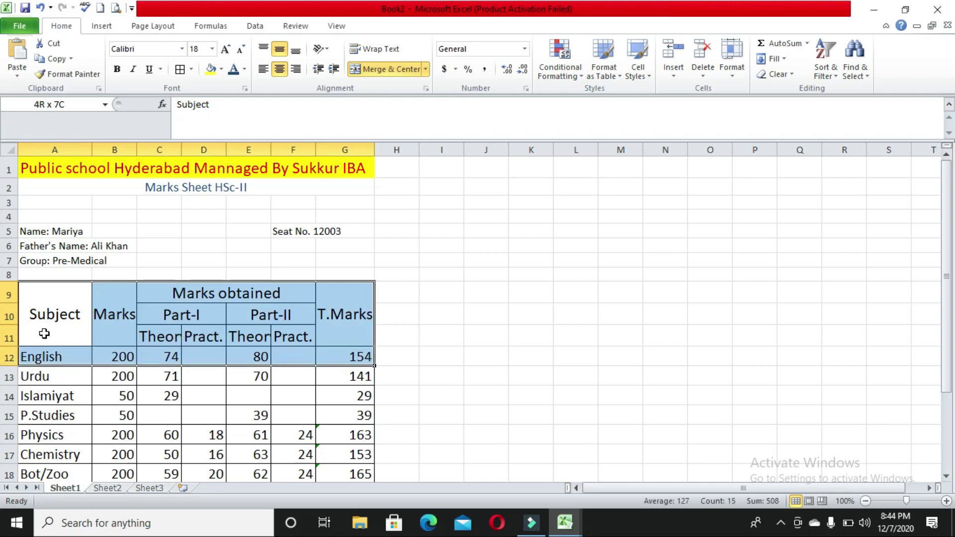
{"action": "key", "text": "shift+Down"}
{"action": "key", "text": "shift+Down"}
{"action": "key", "text": "shift+Down"}
{"action": "key", "text": "shift+Down"}
{"action": "key", "text": "shift+Down"}
{"action": "key", "text": "shift+Down"}
{"action": "key", "text": "shift+Down"}
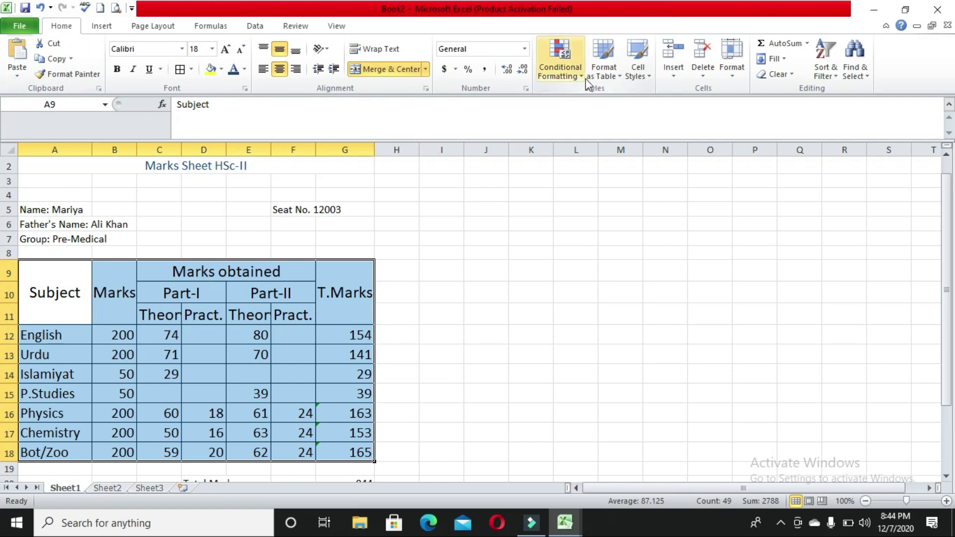
{"action": "left_click", "coordinate": [604, 52]}
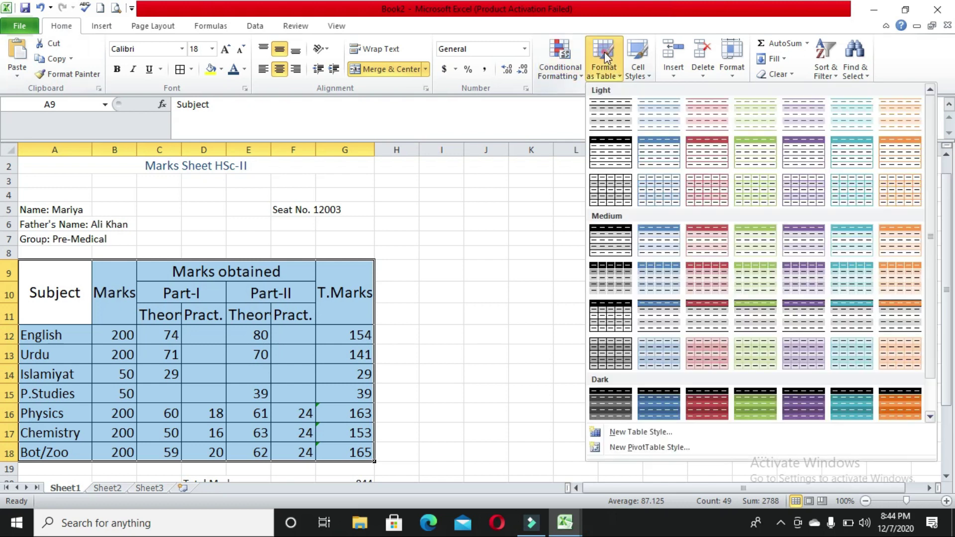
{"action": "left_click", "coordinate": [888, 244]}
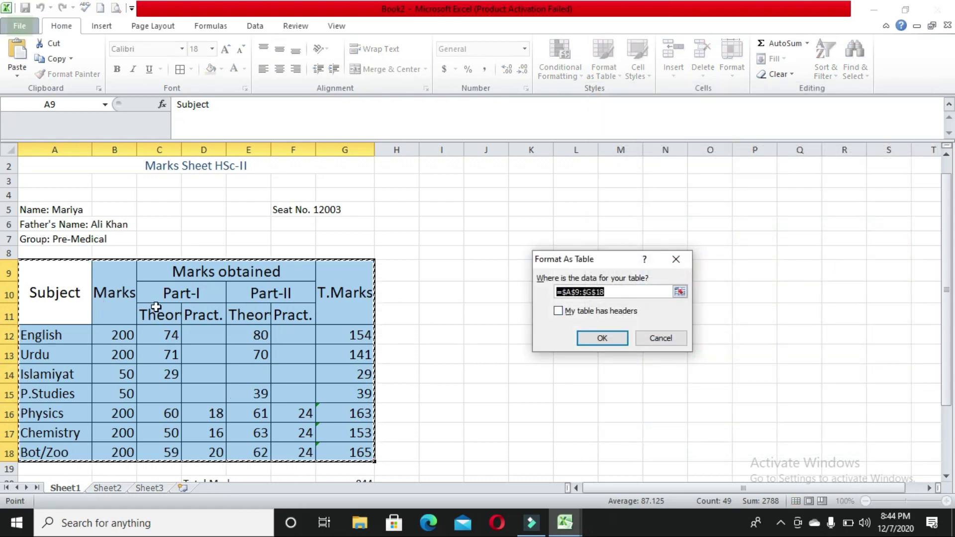
{"action": "left_click", "coordinate": [599, 339]}
{"action": "left_click", "coordinate": [596, 338]}
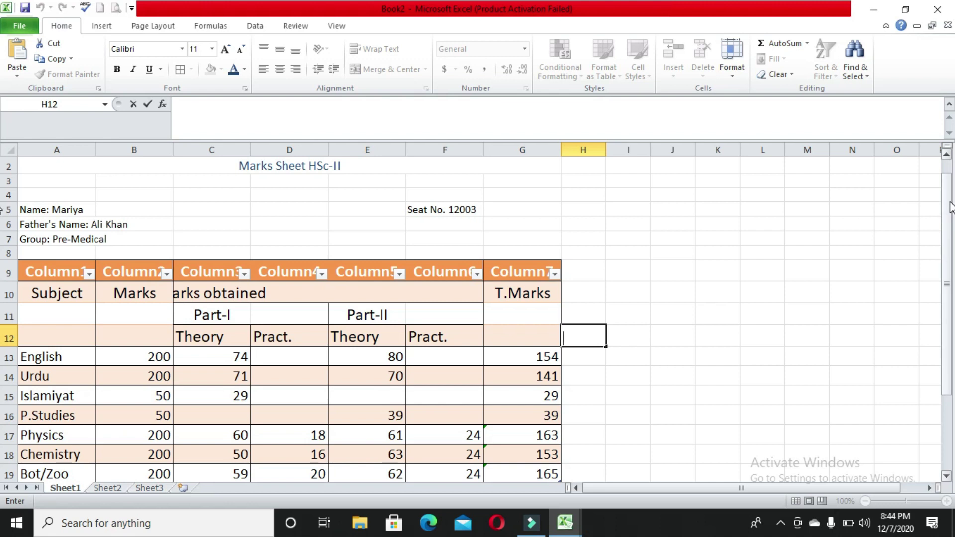
{"action": "mouse_move", "coordinate": [951, 208]}
{"action": "left_mouse_down"}
{"action": "mouse_move", "coordinate": [951, 246]}
{"action": "mouse_move", "coordinate": [948, 188]}
{"action": "left_mouse_up"}
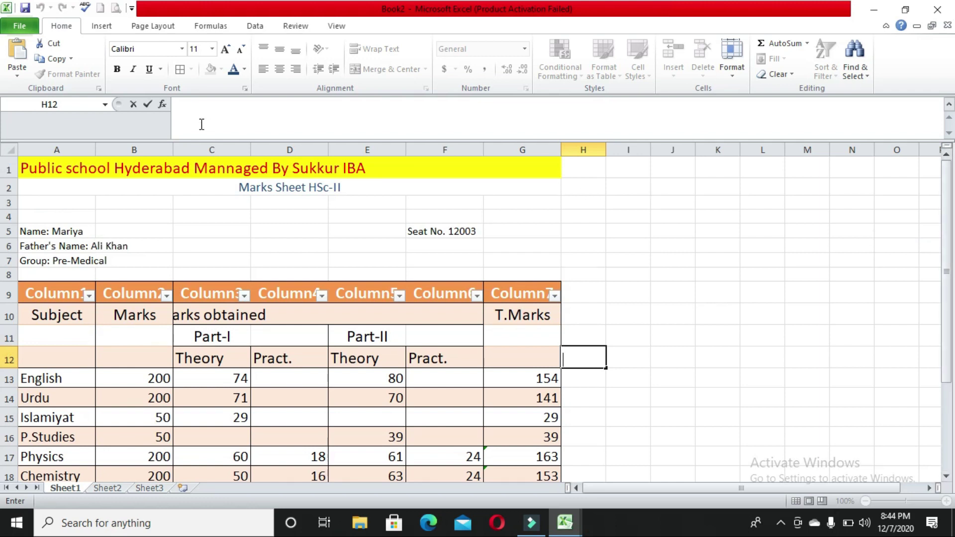
{"action": "left_click", "coordinate": [32, 25]}
{"action": "left_click", "coordinate": [18, 211]}
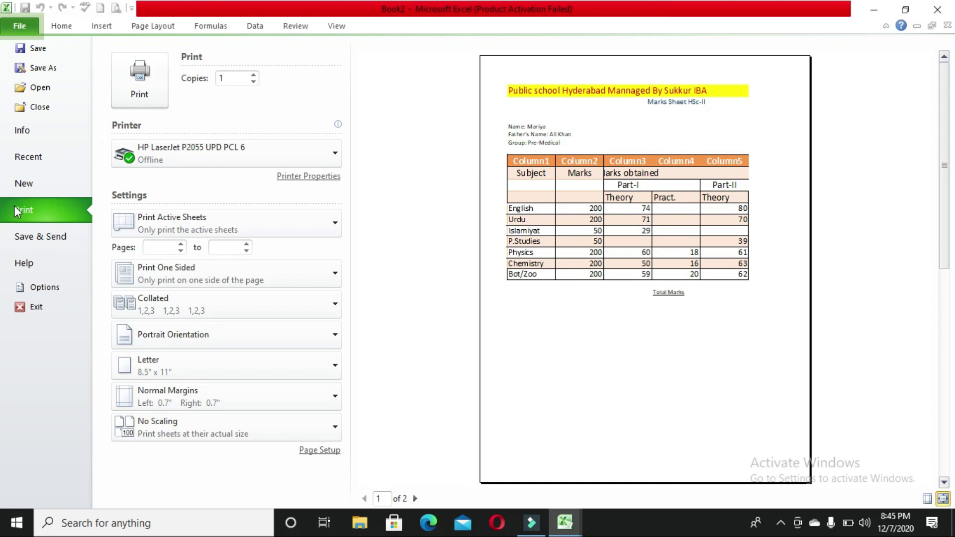
{"action": "left_click", "coordinate": [60, 26]}
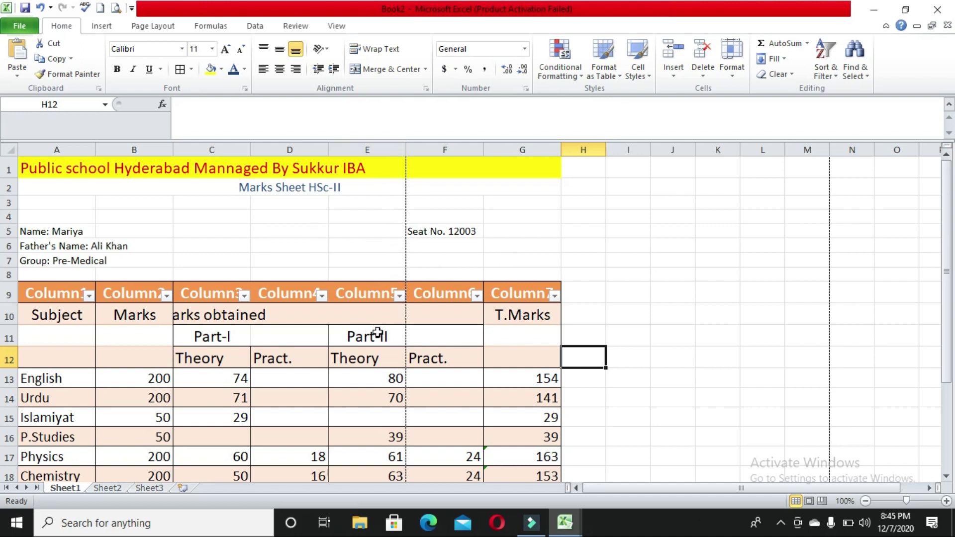
{"action": "left_click", "coordinate": [19, 26]}
{"action": "left_click", "coordinate": [7, 210]}
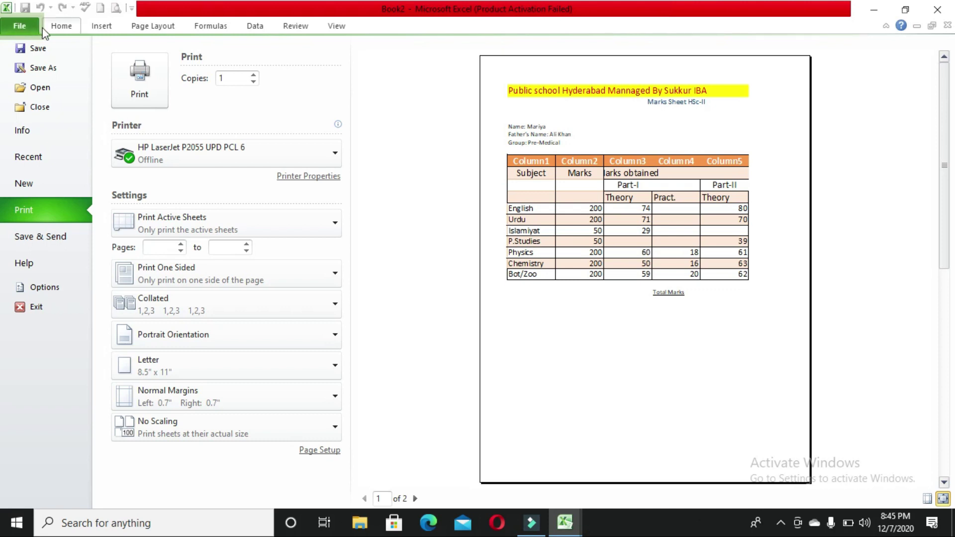
{"action": "left_click", "coordinate": [60, 26]}
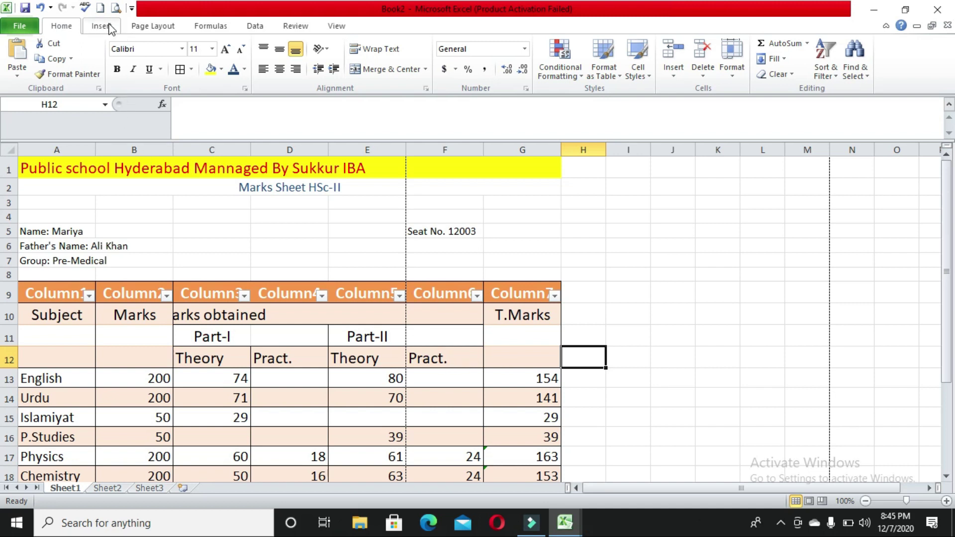
- Change the sheet's page orientation to Landscape from Page Layout
{"action": "left_click", "coordinate": [148, 26]}
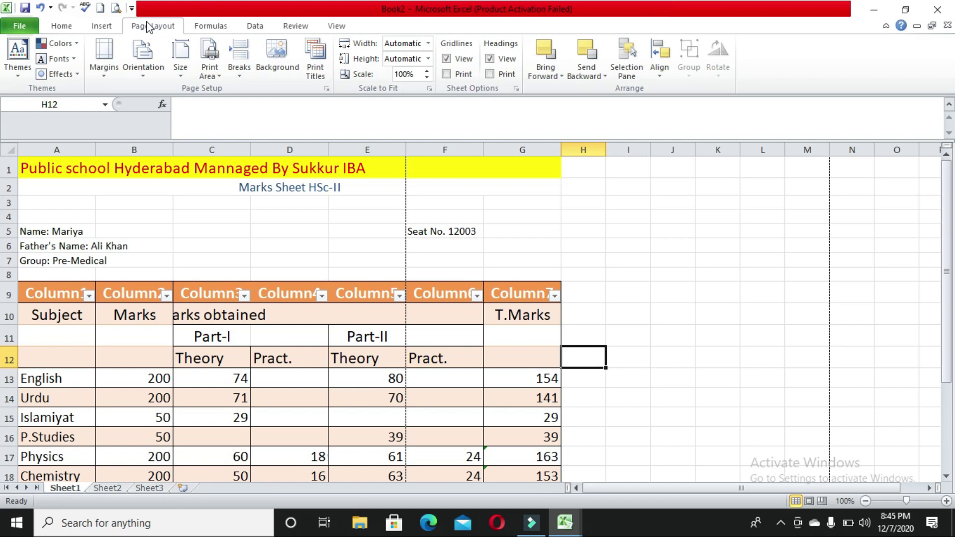
{"action": "left_click", "coordinate": [144, 74]}
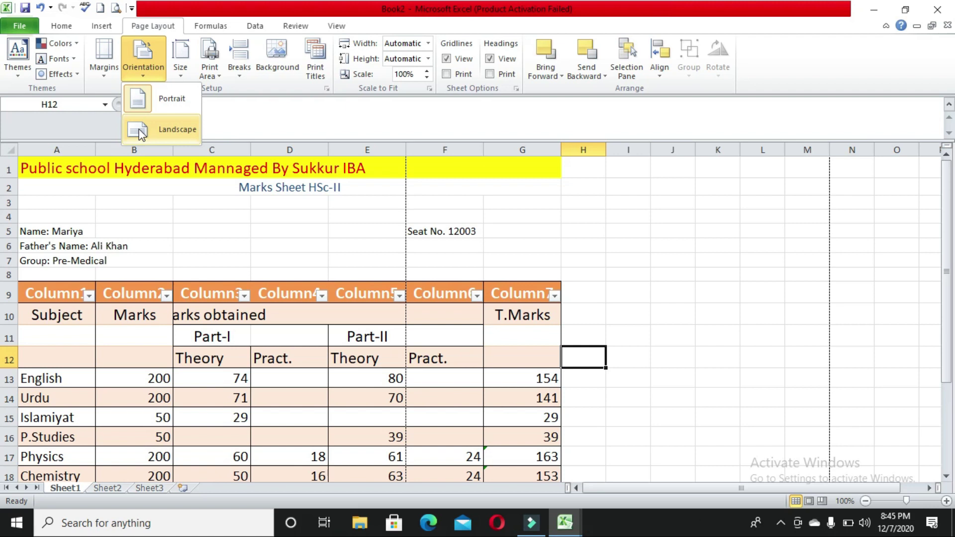
{"action": "left_click", "coordinate": [140, 132]}
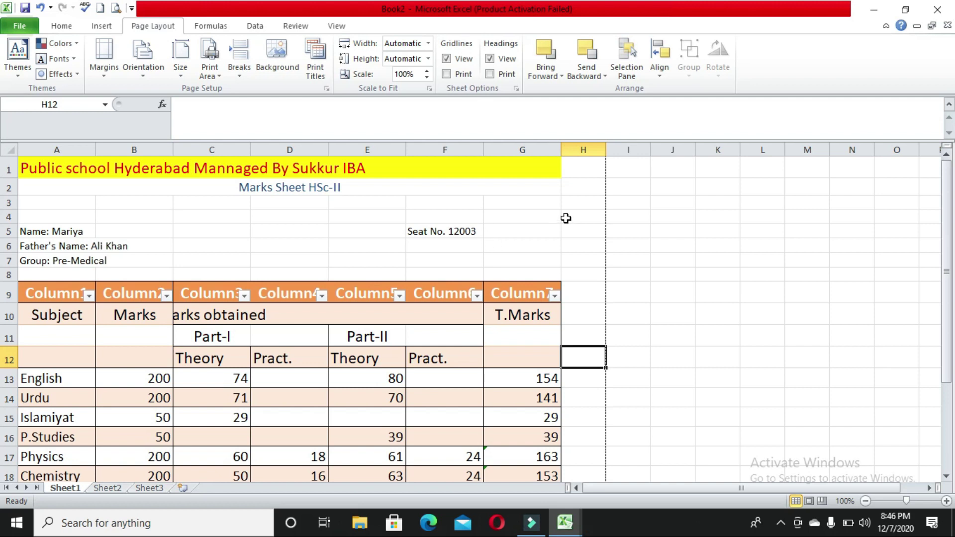
- Show the File > Print preview of the landscape marks sheet
{"action": "left_click", "coordinate": [16, 23]}
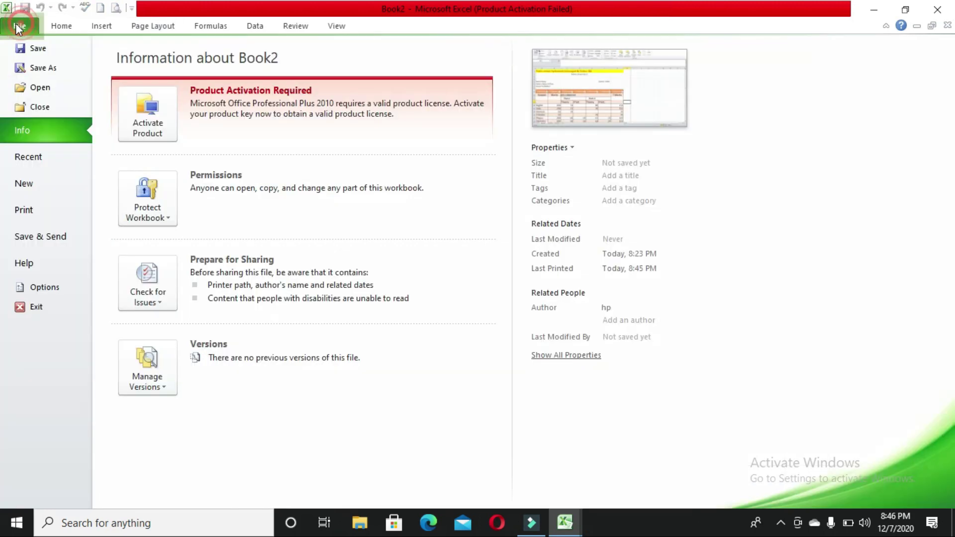
{"action": "left_click", "coordinate": [25, 212]}
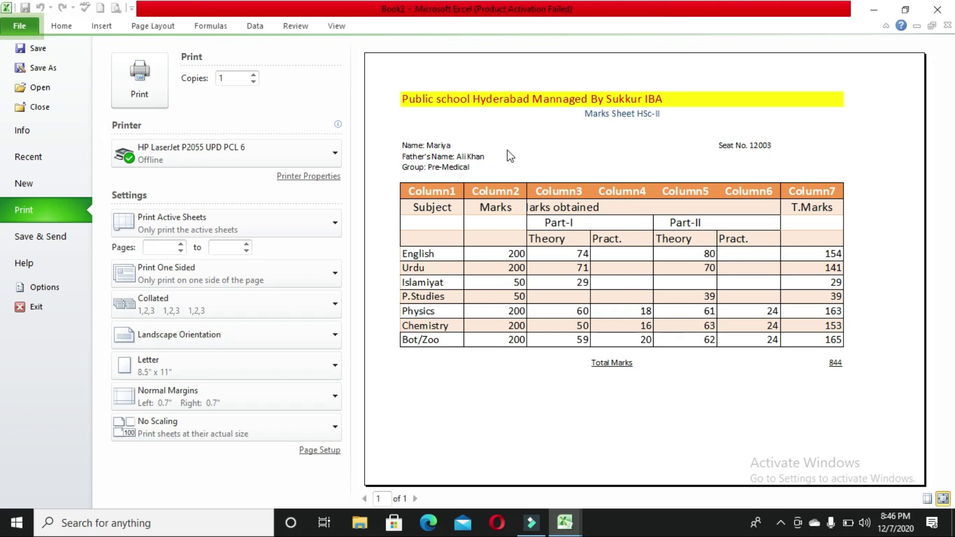
- Merge cells A1:G1 so the school title sits centred across them, then zoom out to 71%
{"action": "left_click", "coordinate": [58, 29]}
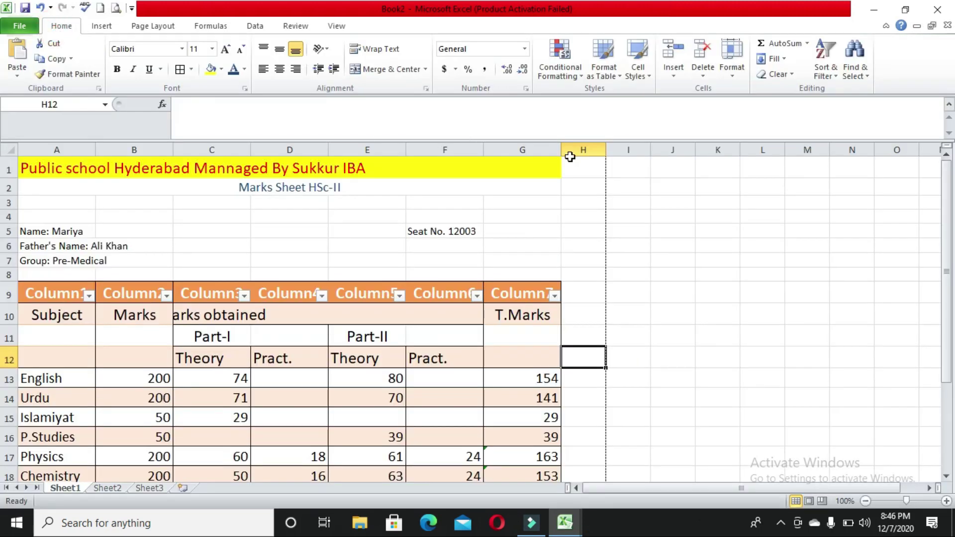
{"action": "left_click", "coordinate": [543, 168]}
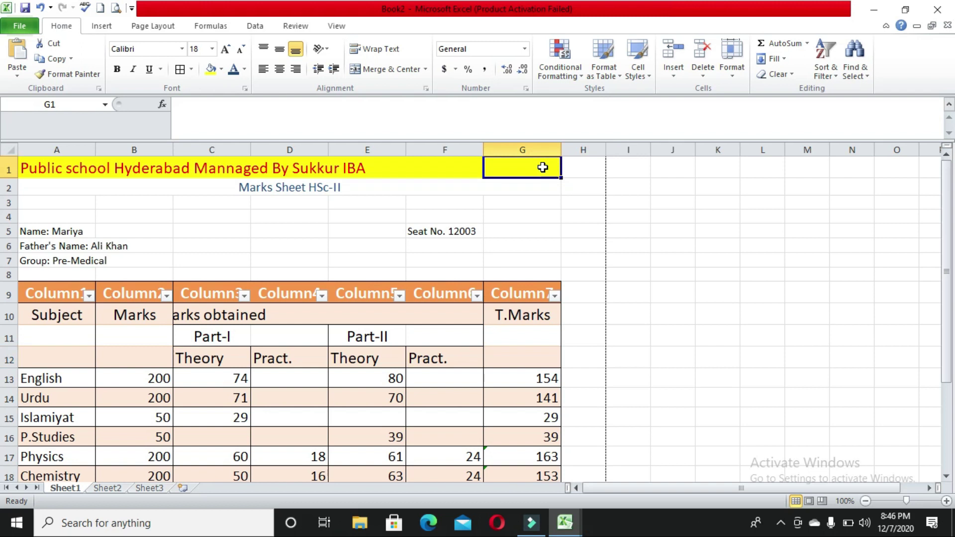
{"action": "key", "text": "shift+Left"}
{"action": "key", "text": "shift+Left"}
{"action": "key", "text": "shift+Left"}
{"action": "key", "text": "shift+Left"}
{"action": "key", "text": "shift+Left"}
{"action": "key", "text": "shift+Left"}
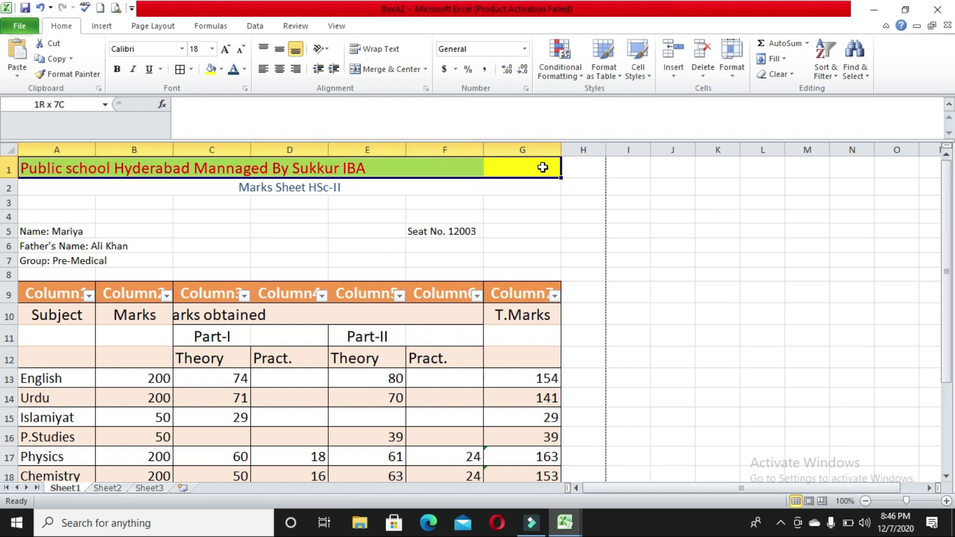
{"action": "left_click", "coordinate": [398, 70]}
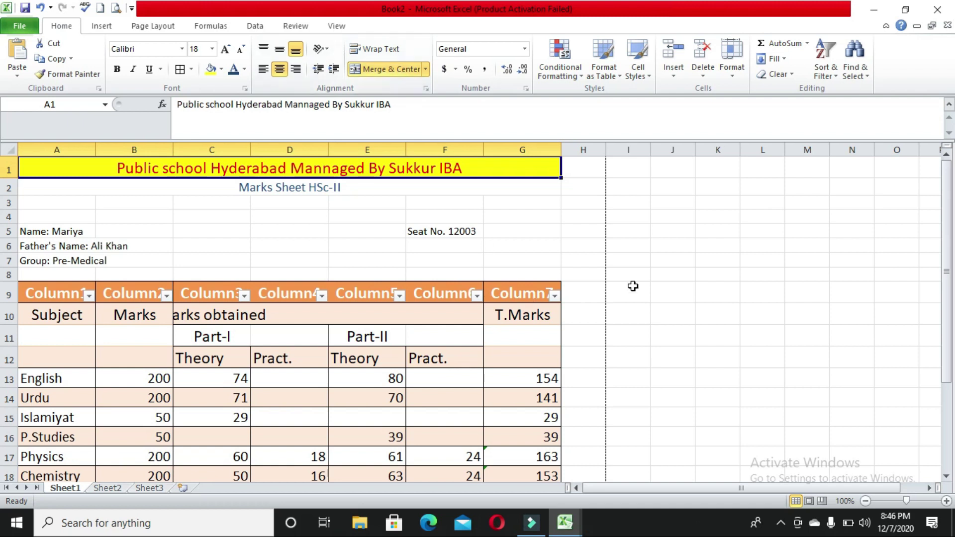
{"action": "double_click", "coordinate": [655, 286]}
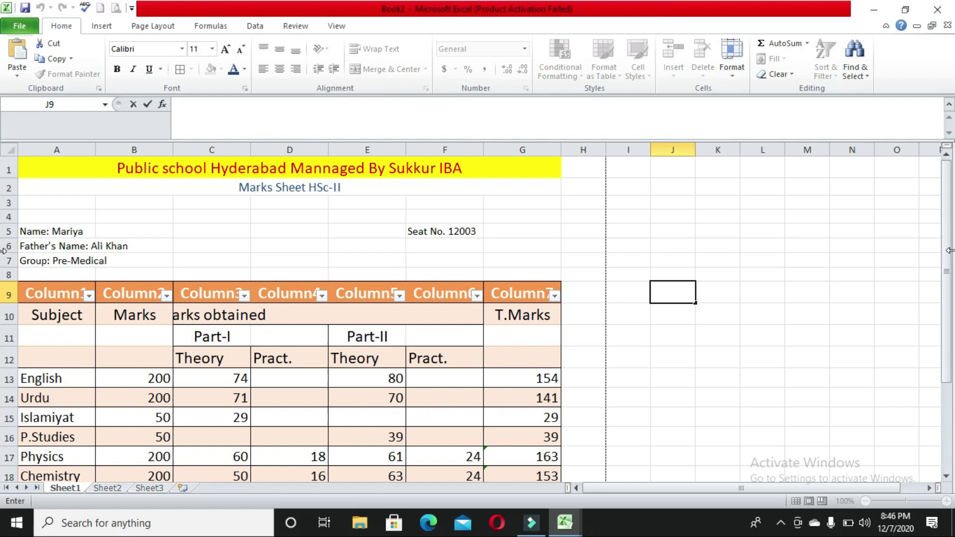
{"action": "left_click", "coordinate": [795, 430]}
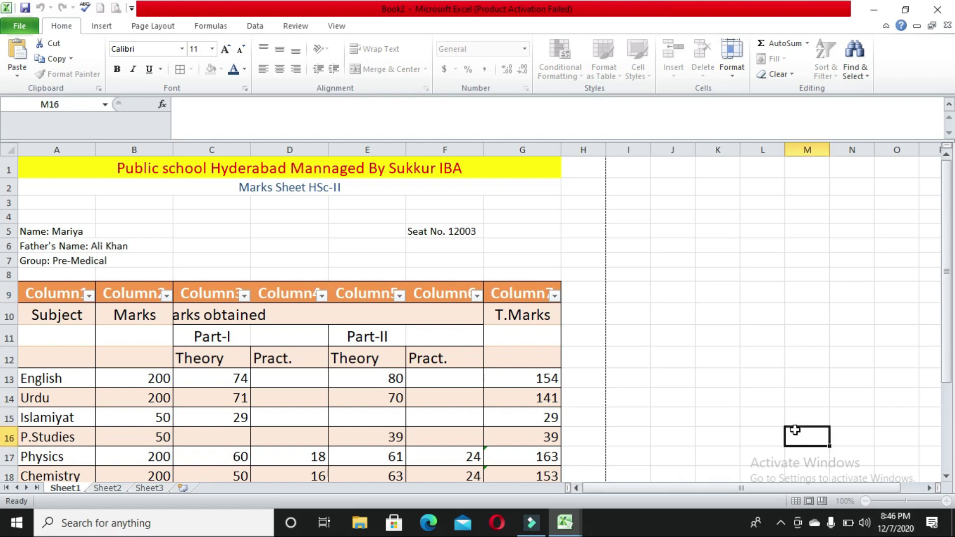
{"action": "left_click_drag", "start_coordinate": [908, 498], "coordinate": [898, 500]}
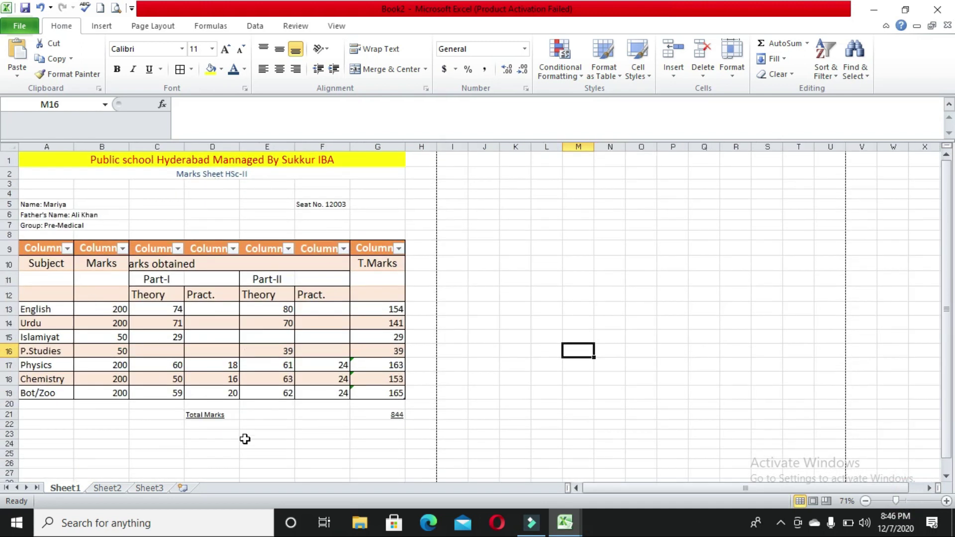
{"action": "left_click", "coordinate": [11, 27]}
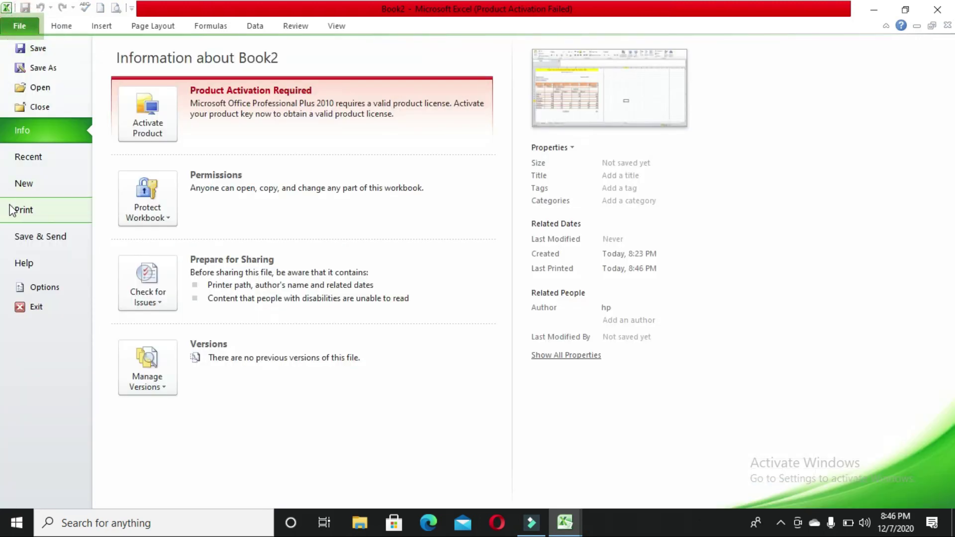
- Preview the printout with the centred title, then return to the marks sheet
{"action": "left_click", "coordinate": [12, 211]}
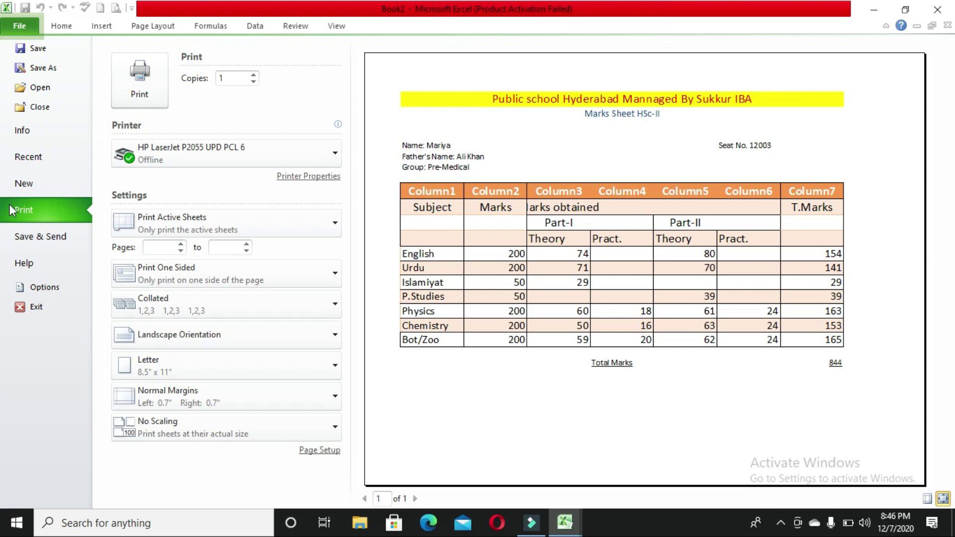
{"action": "left_click", "coordinate": [60, 26]}
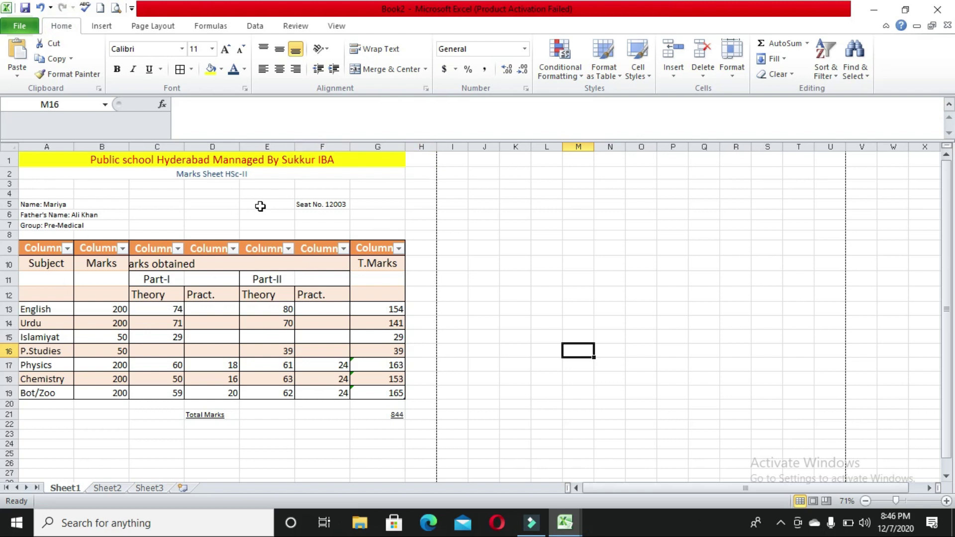
- Save the workbook as 'Marks Sheet Practice' in the Class Vi folder on drive D:
{"action": "left_click", "coordinate": [24, 27]}
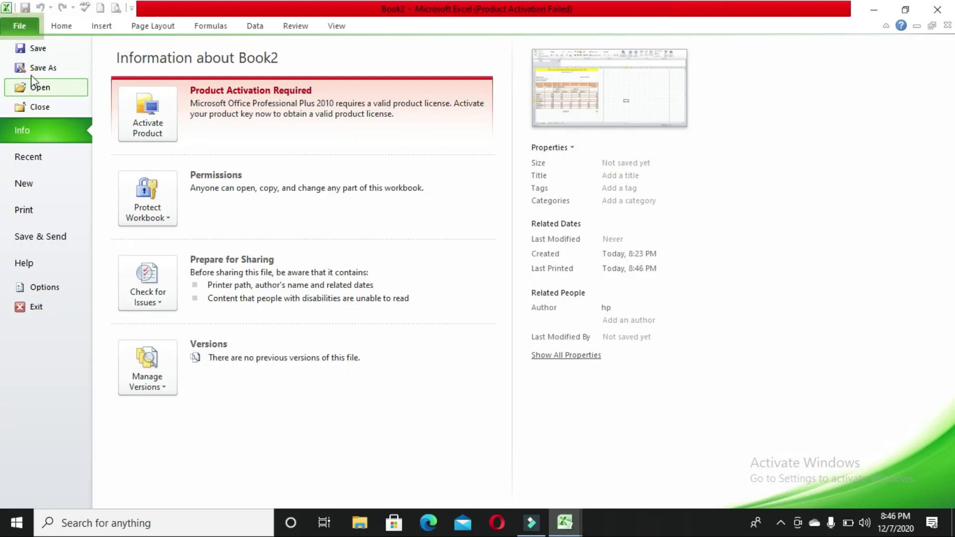
{"action": "left_click", "coordinate": [38, 48]}
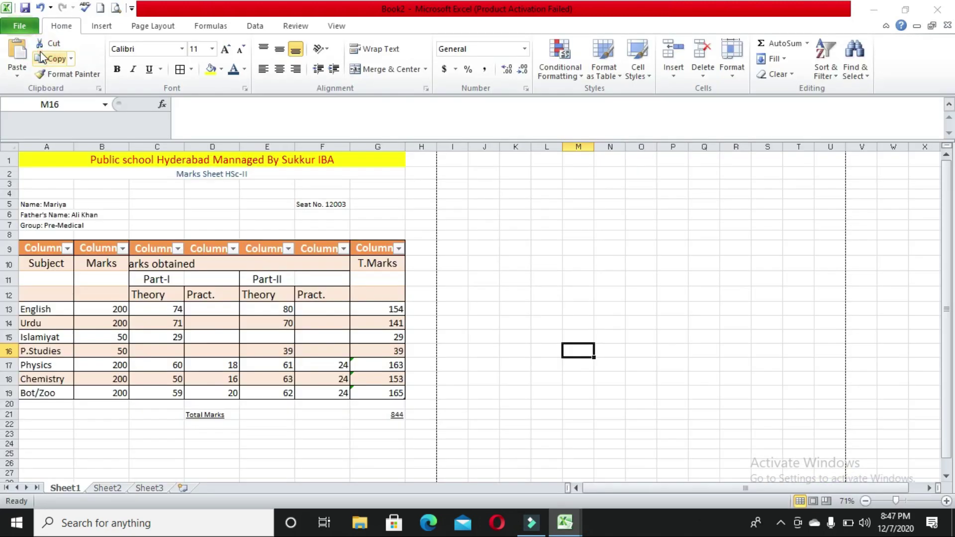
{"action": "mouse_move", "coordinate": [108, 145]}
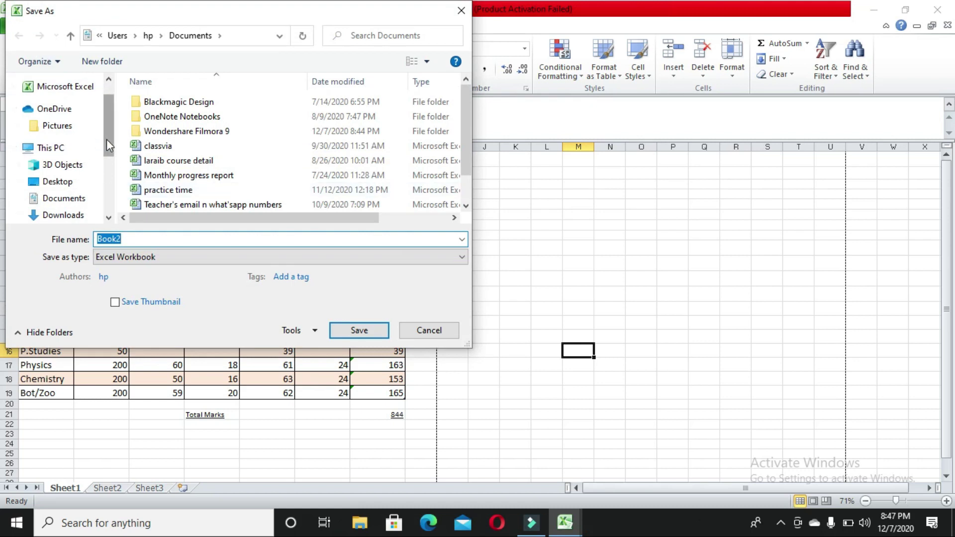
{"action": "left_click_drag", "start_coordinate": [106, 140], "coordinate": [108, 191]}
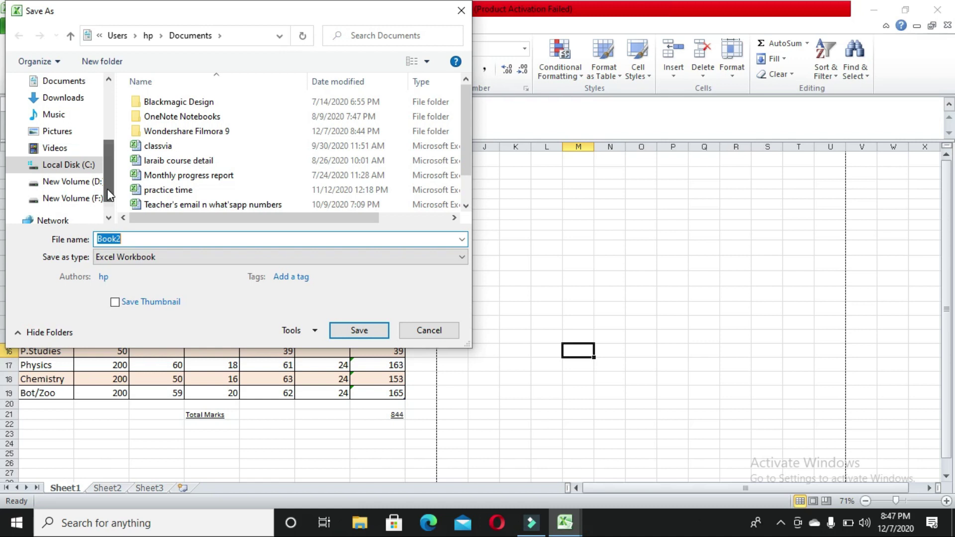
{"action": "left_click", "coordinate": [55, 183]}
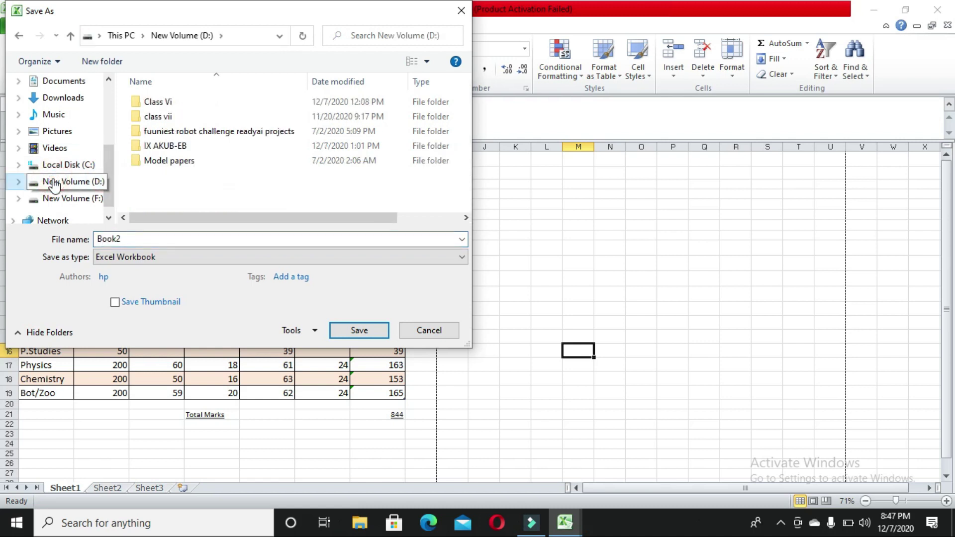
{"action": "double_click", "coordinate": [138, 102]}
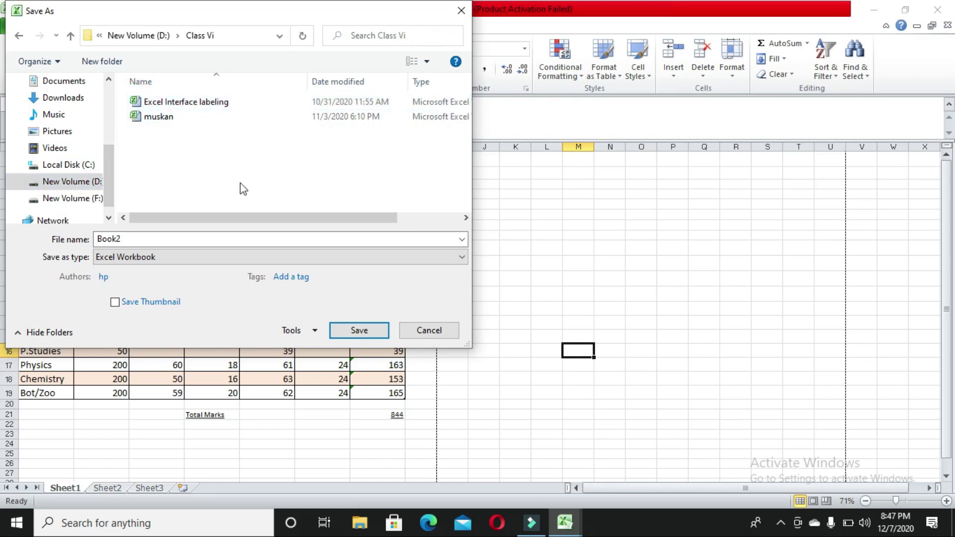
{"action": "double_click", "coordinate": [173, 239]}
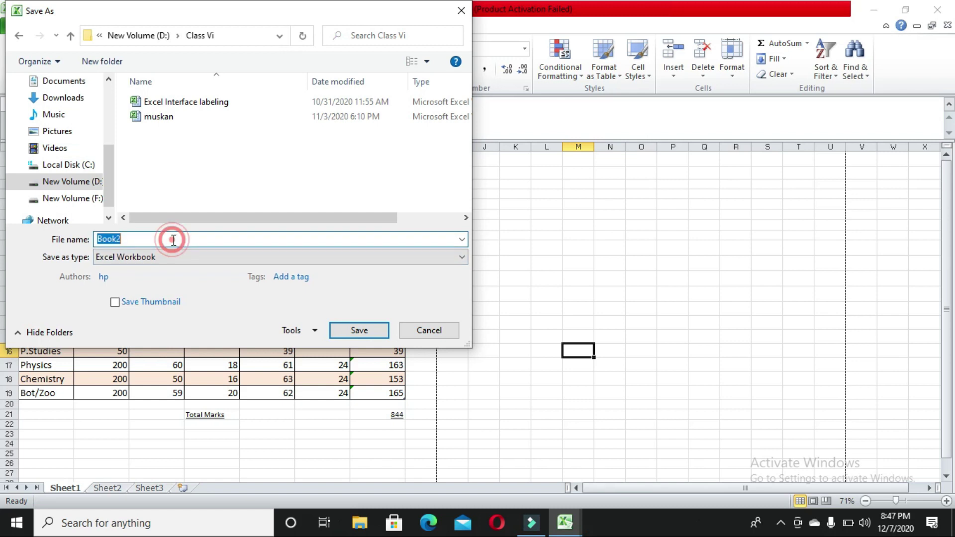
{"action": "key", "text": "BackSpace"}
{"action": "type", "text": "Marks Sheet Practice"}
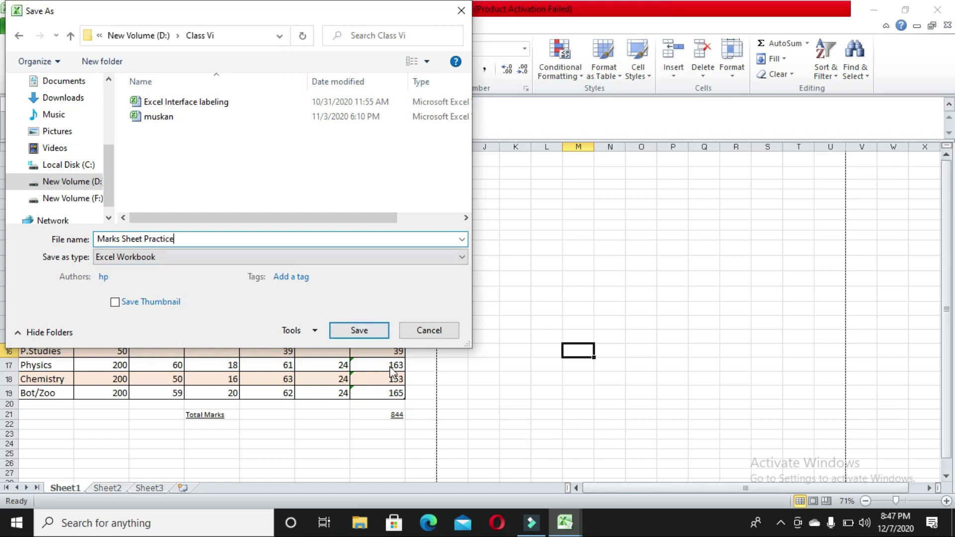
{"action": "left_click", "coordinate": [352, 332]}
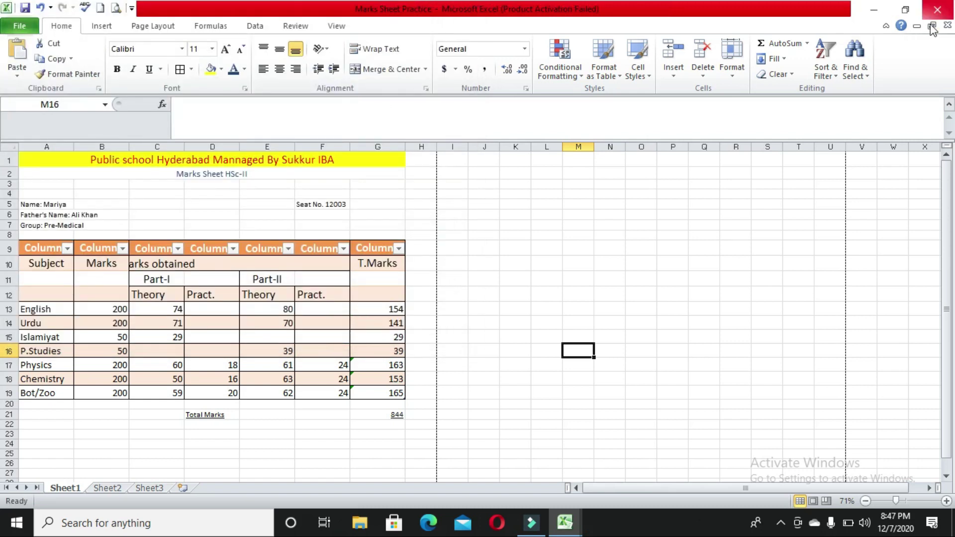
- Close Excel, discarding the unsaved changes to Book1
{"action": "left_click", "coordinate": [937, 10]}
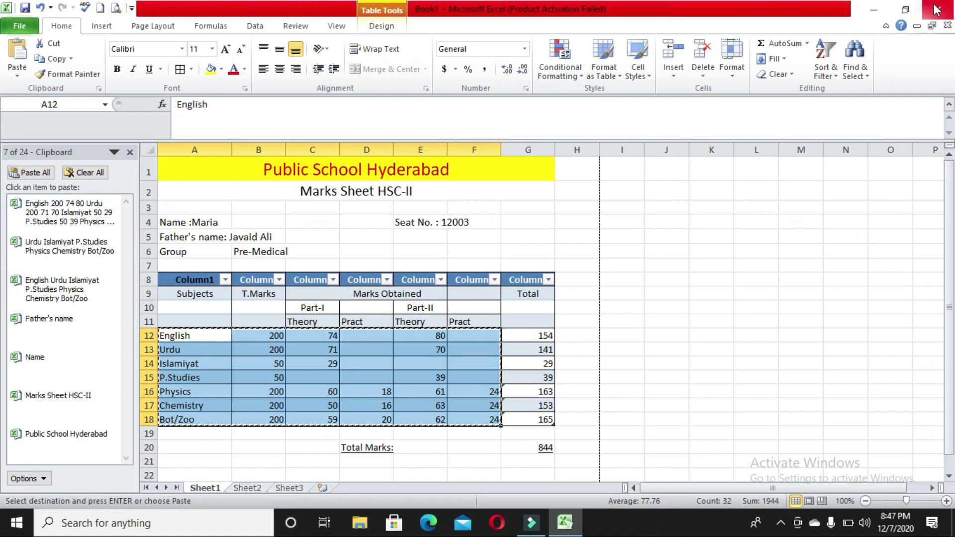
{"action": "left_click", "coordinate": [937, 10]}
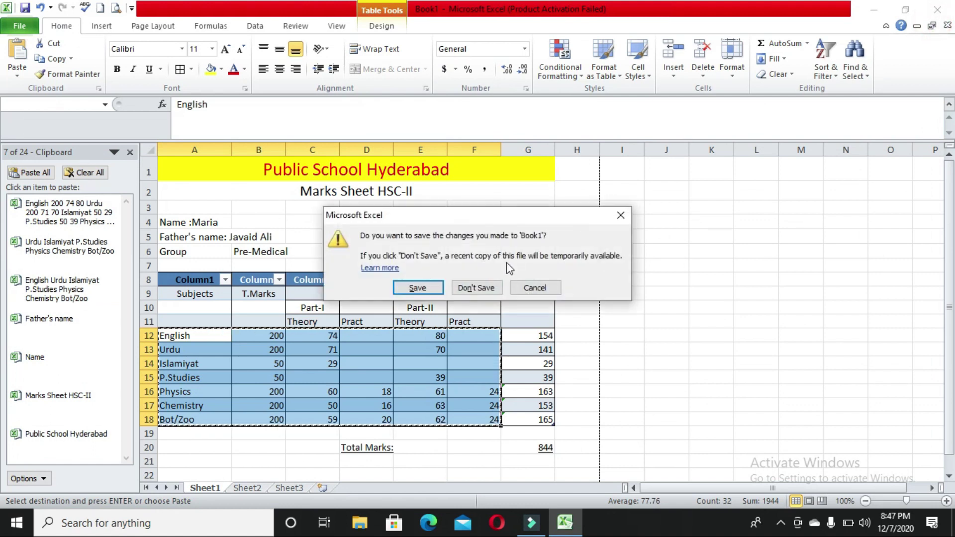
{"action": "left_click", "coordinate": [479, 288]}
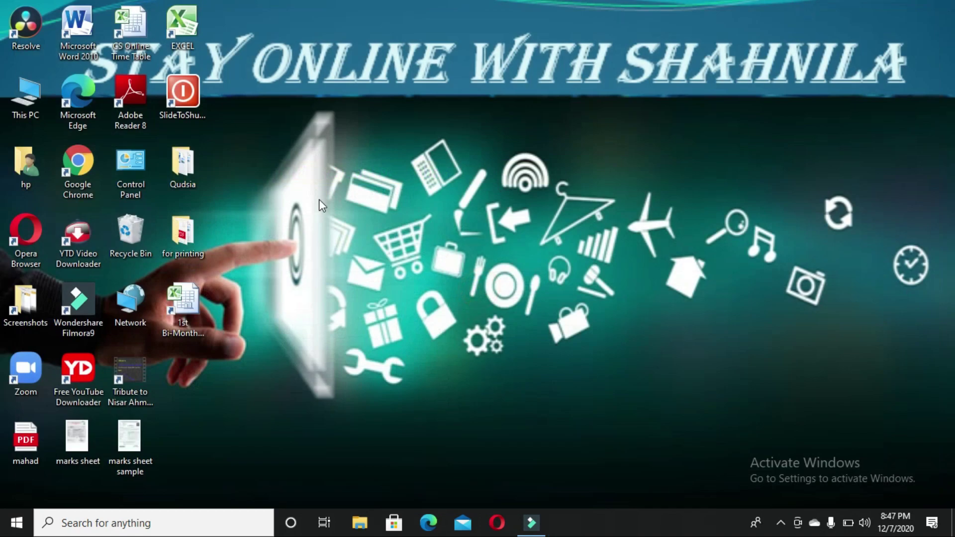
- Confirm Marks Sheet Practice (13 KB) is in D:\Class Vi, then close File Explorer
{"action": "double_click", "coordinate": [34, 94]}
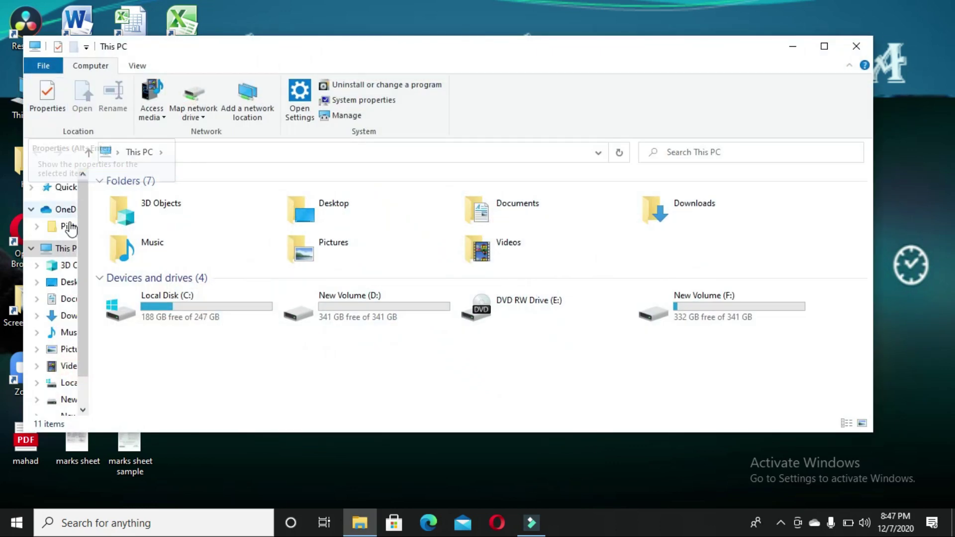
{"action": "double_click", "coordinate": [309, 298]}
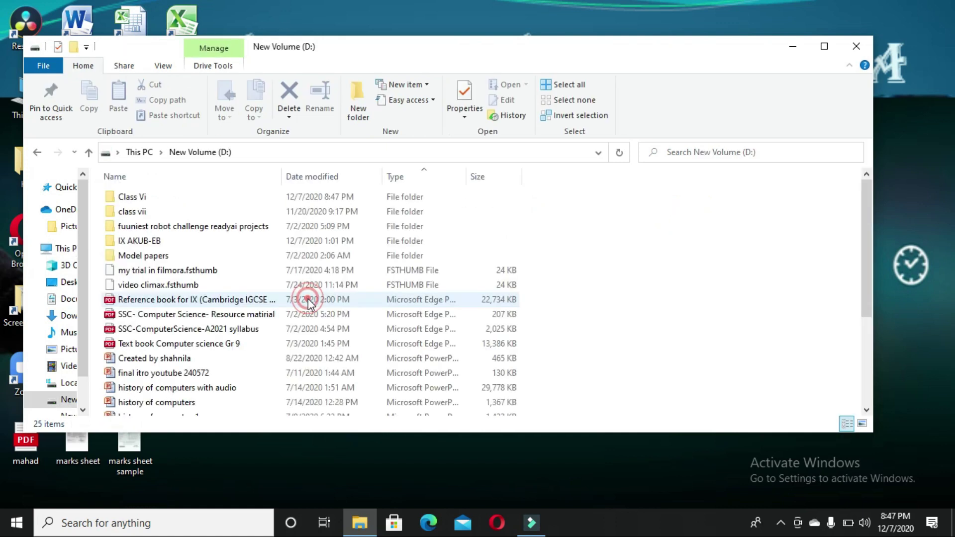
{"action": "left_click", "coordinate": [150, 198]}
{"action": "double_click", "coordinate": [149, 198]}
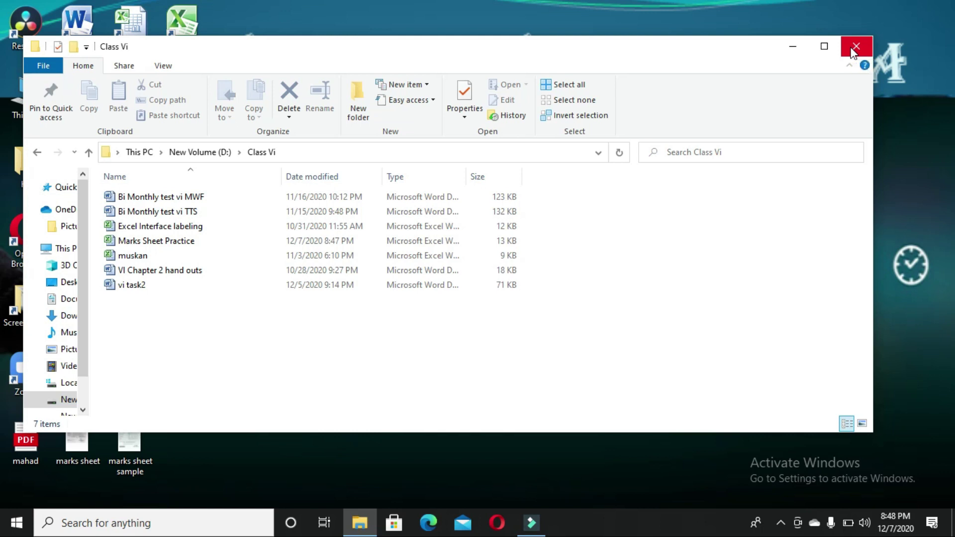
{"action": "left_click", "coordinate": [851, 50]}
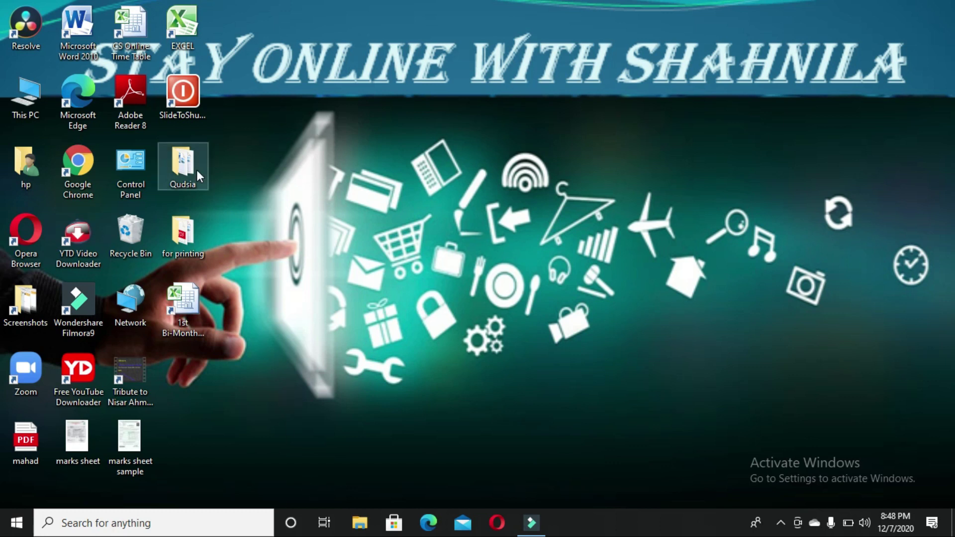
- Start a new Gmail message addressed to the suggested contact
{"action": "double_click", "coordinate": [81, 164]}
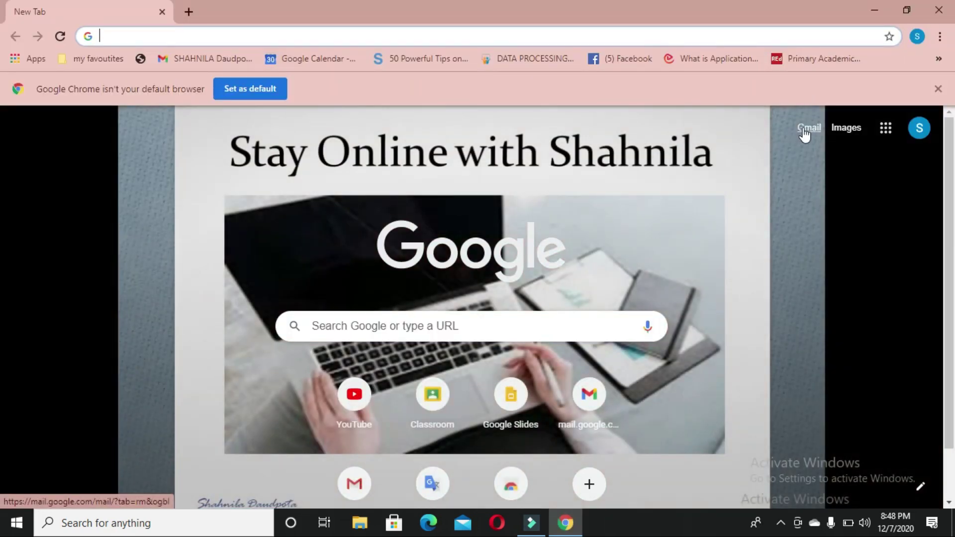
{"action": "left_click", "coordinate": [807, 128]}
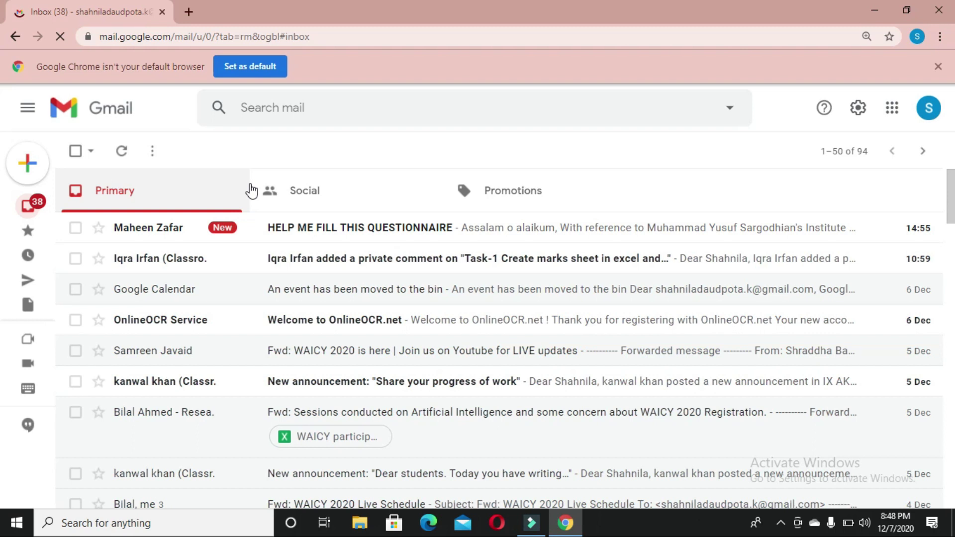
{"action": "left_click", "coordinate": [31, 167]}
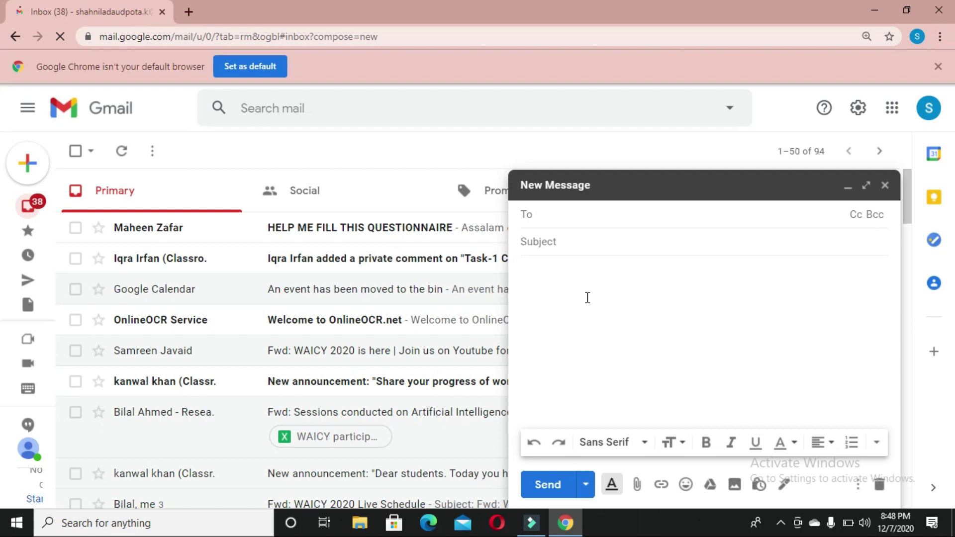
{"action": "type", "text": "Shah"}
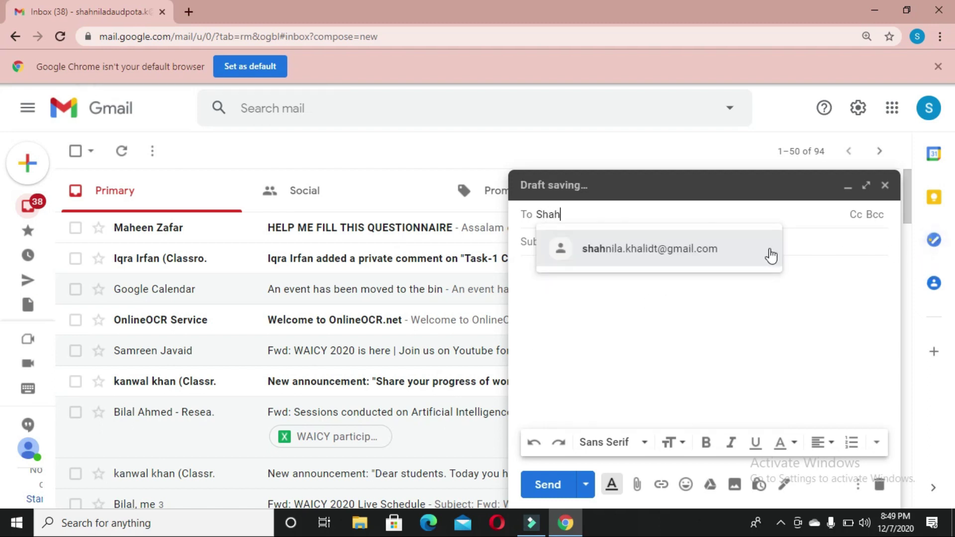
{"action": "left_click", "coordinate": [770, 254]}
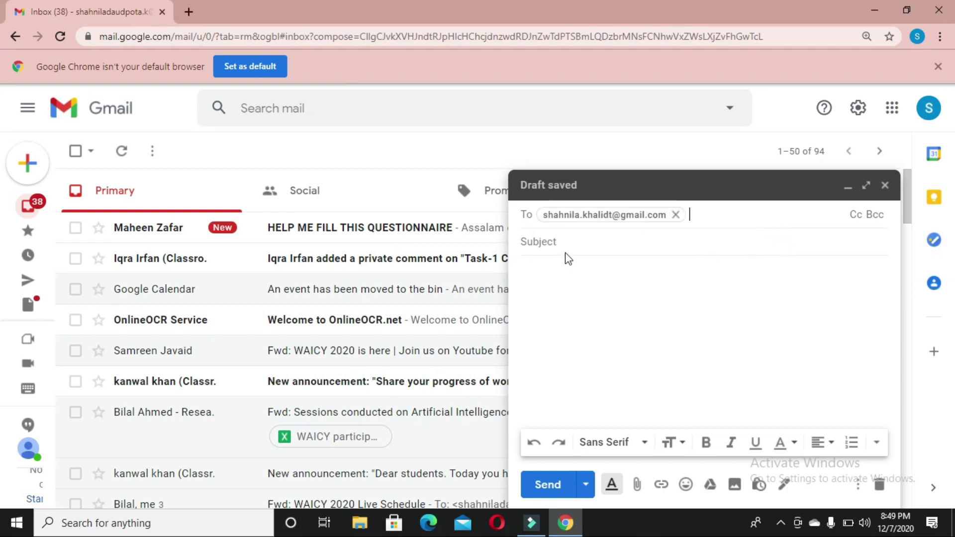
- Enter the subject 'Please check my assignment' and the body text 'Marks sheet'
{"action": "left_click", "coordinate": [570, 239]}
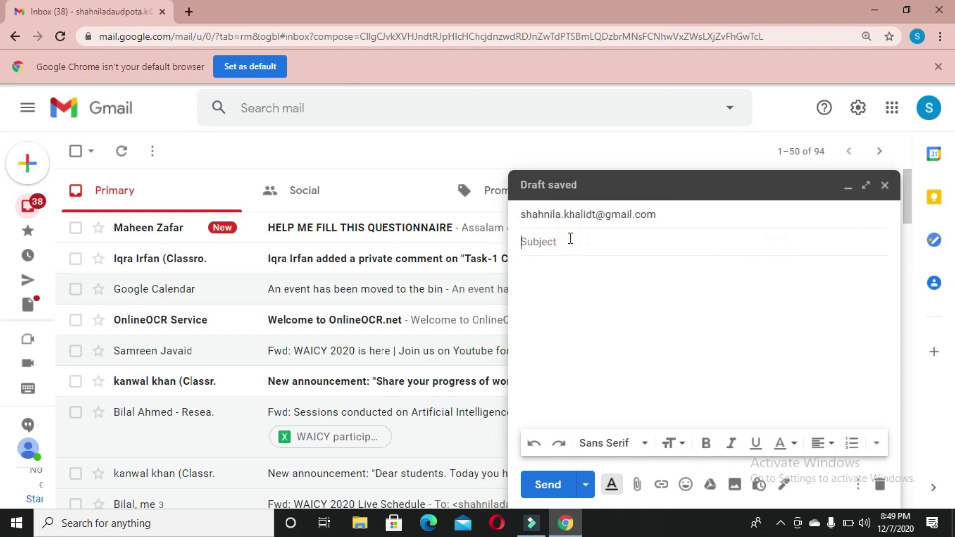
{"action": "type", "text": "Please check my "}
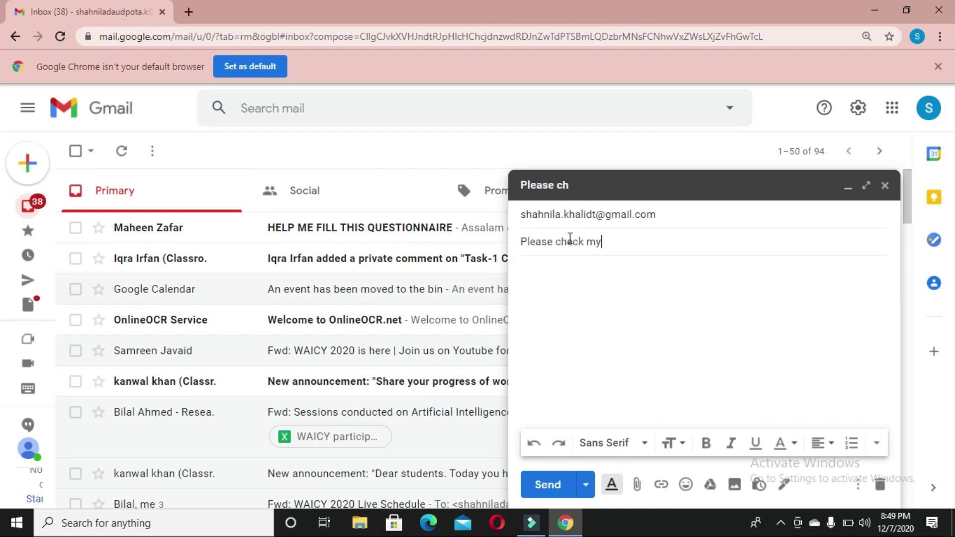
{"action": "type", "text": "assig"}
{"action": "type", "text": "nment"}
{"action": "left_click", "coordinate": [539, 274]}
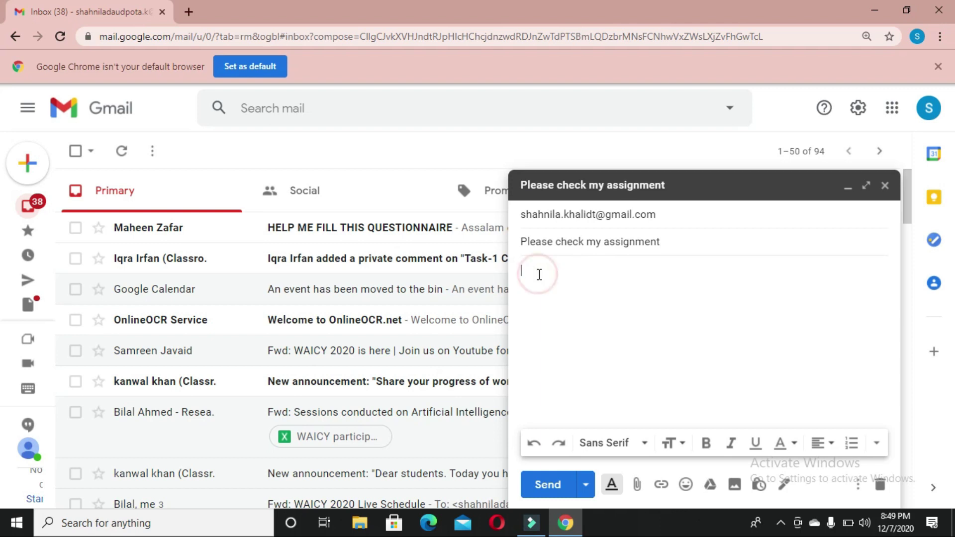
{"action": "type", "text": "Marks"}
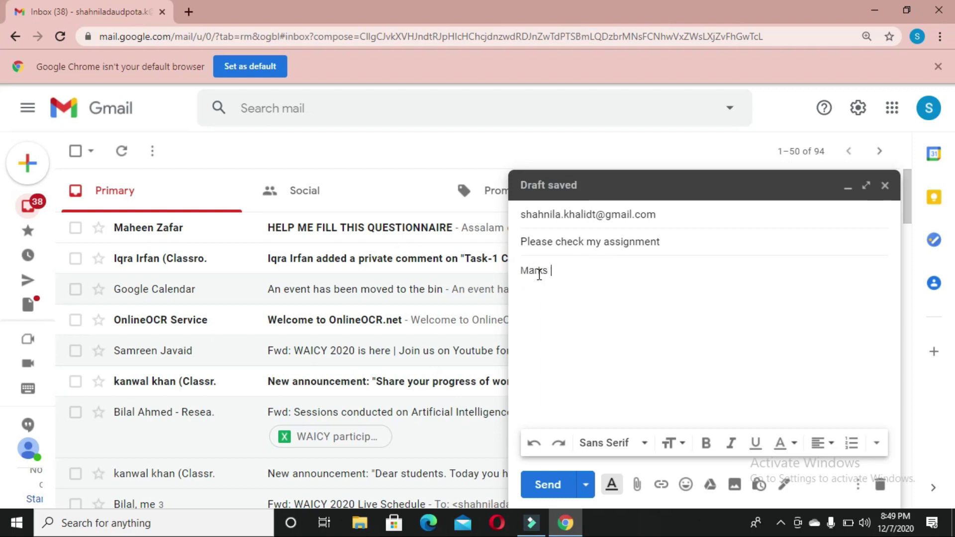
{"action": "type", "text": "eet"}
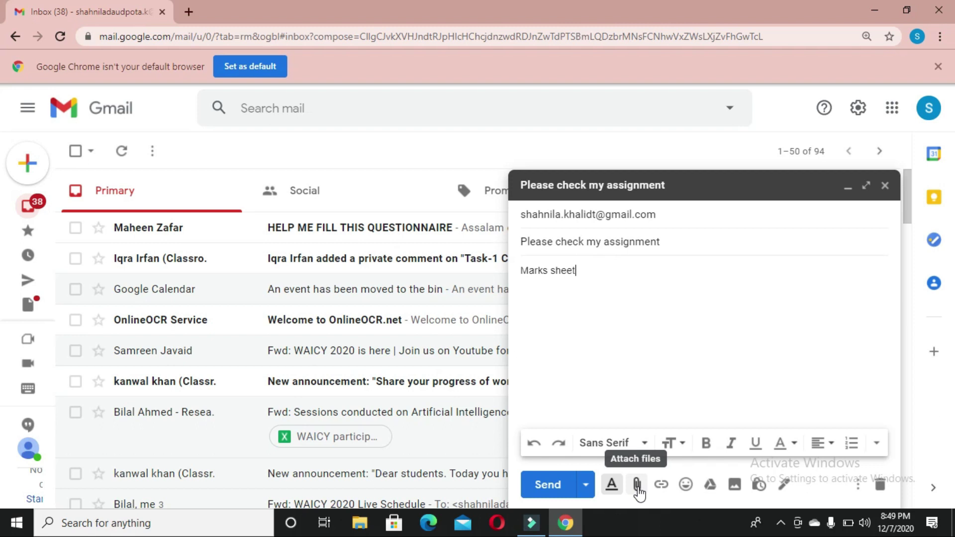
- Attach Marks Sheet Practice.xlsx from D:\Class Vi, send the email and close Chrome
{"action": "left_click", "coordinate": [638, 485]}
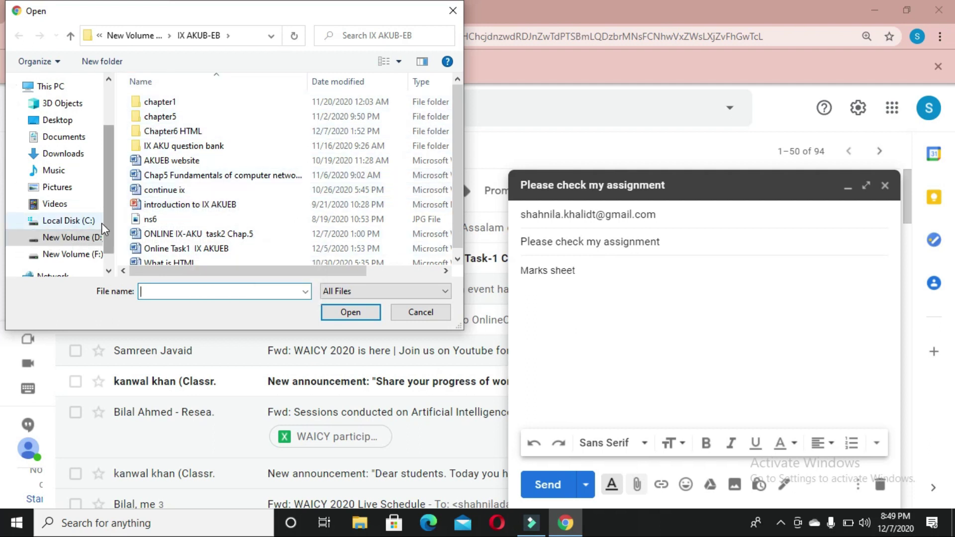
{"action": "left_click", "coordinate": [70, 36]}
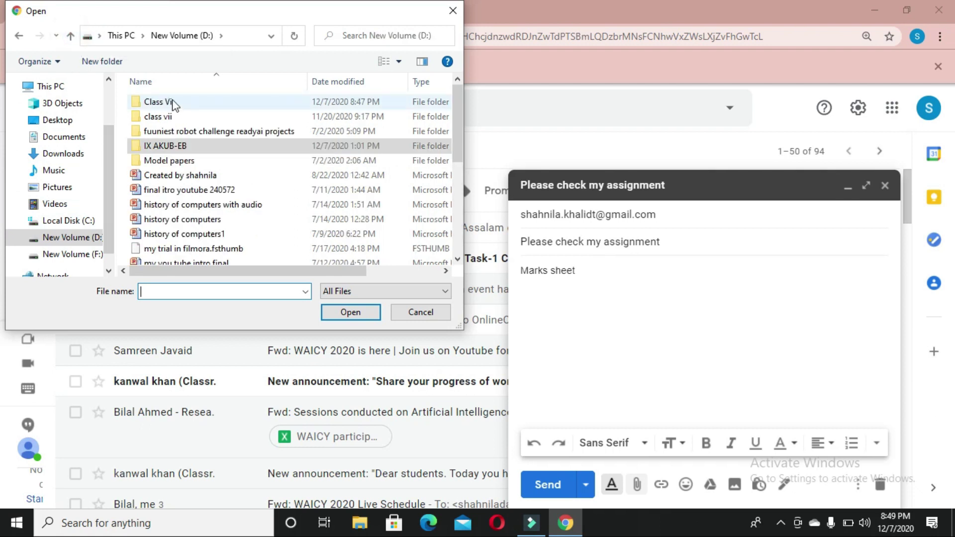
{"action": "double_click", "coordinate": [135, 102]}
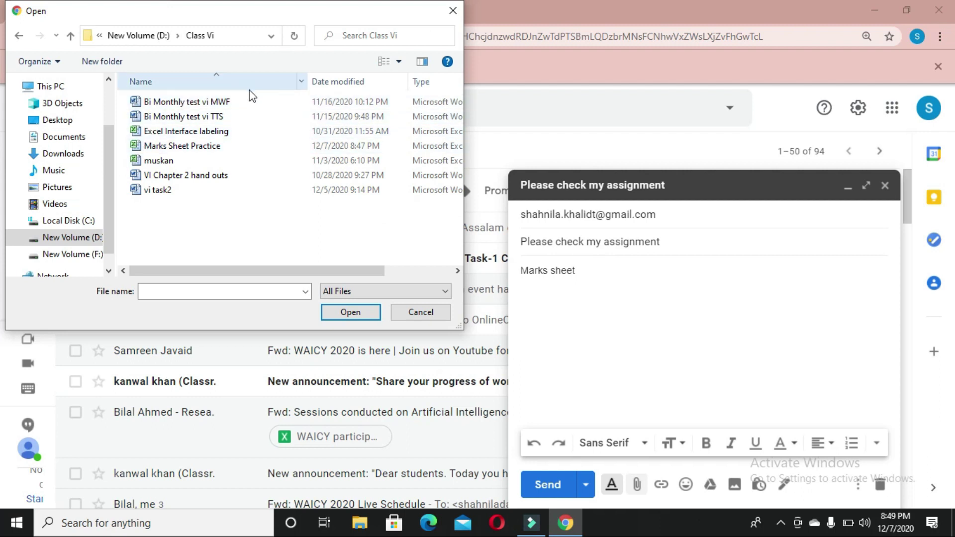
{"action": "double_click", "coordinate": [139, 147]}
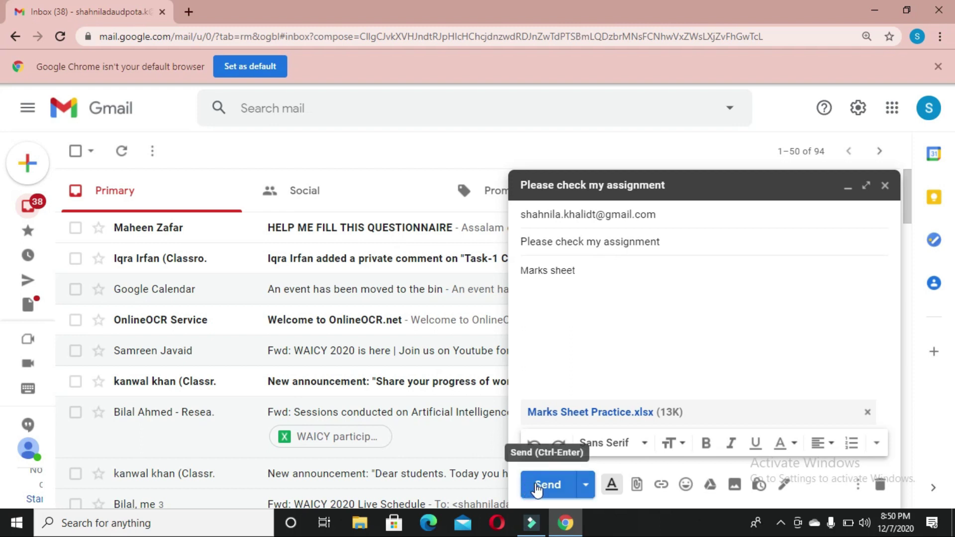
{"action": "left_click", "coordinate": [537, 486]}
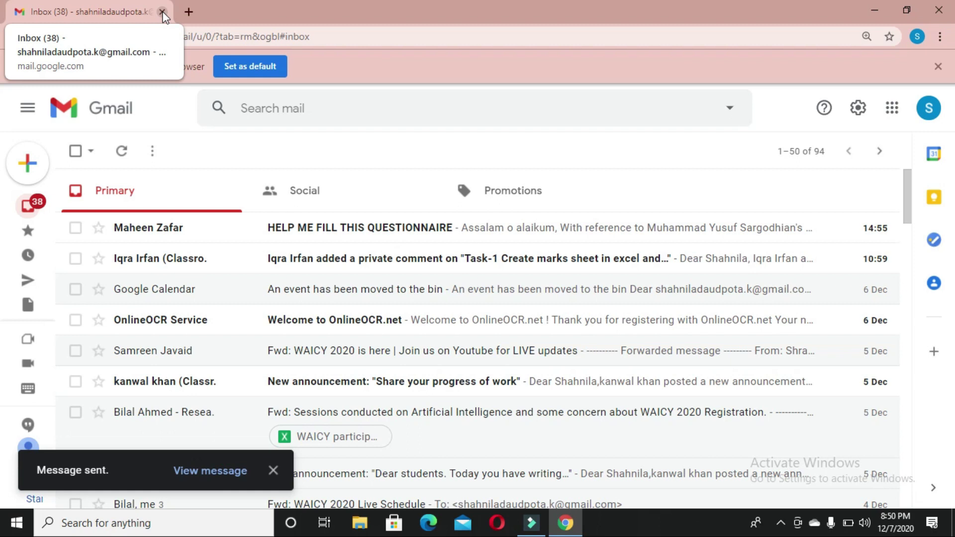
{"action": "left_click", "coordinate": [162, 11]}
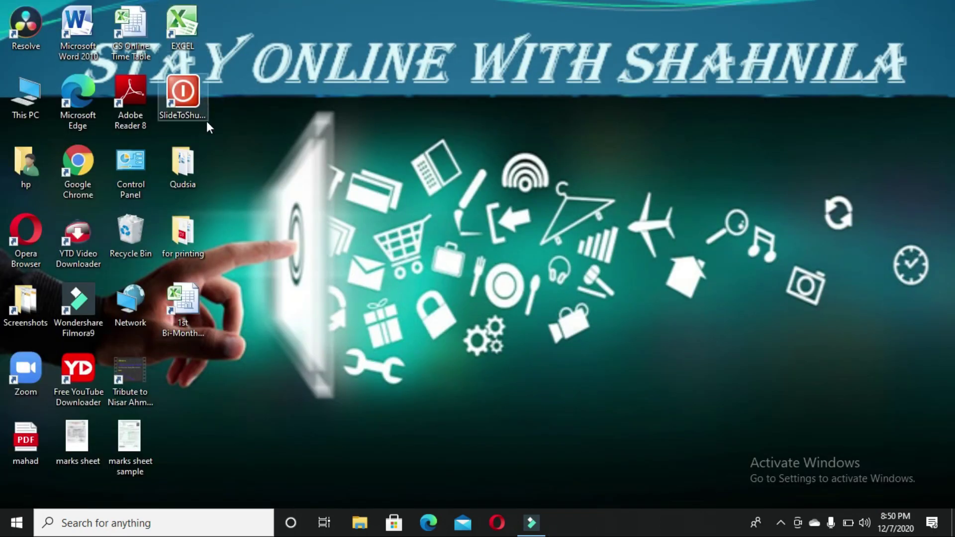
- Open WhatsApp Web in Chrome from the favourite bookmarks folder
{"action": "left_click", "coordinate": [91, 175]}
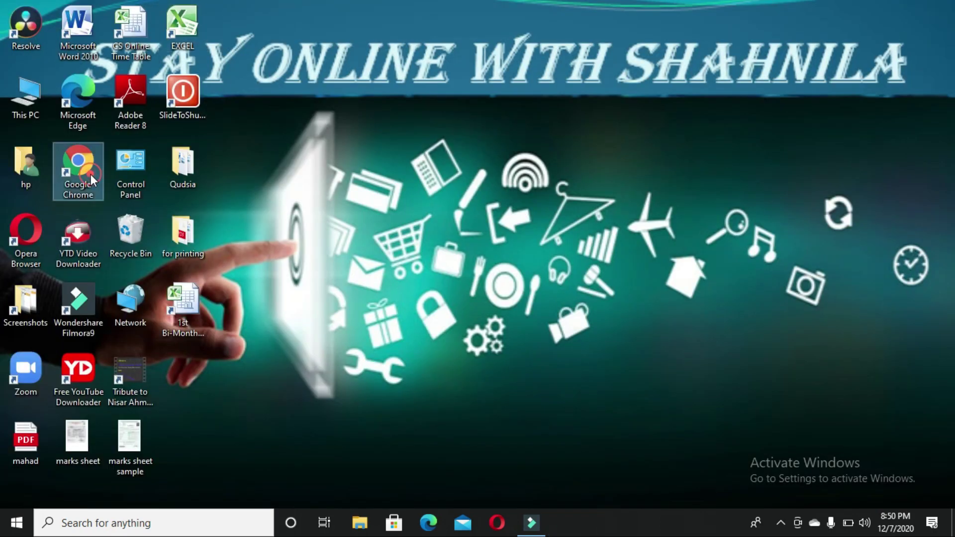
{"action": "double_click", "coordinate": [91, 175]}
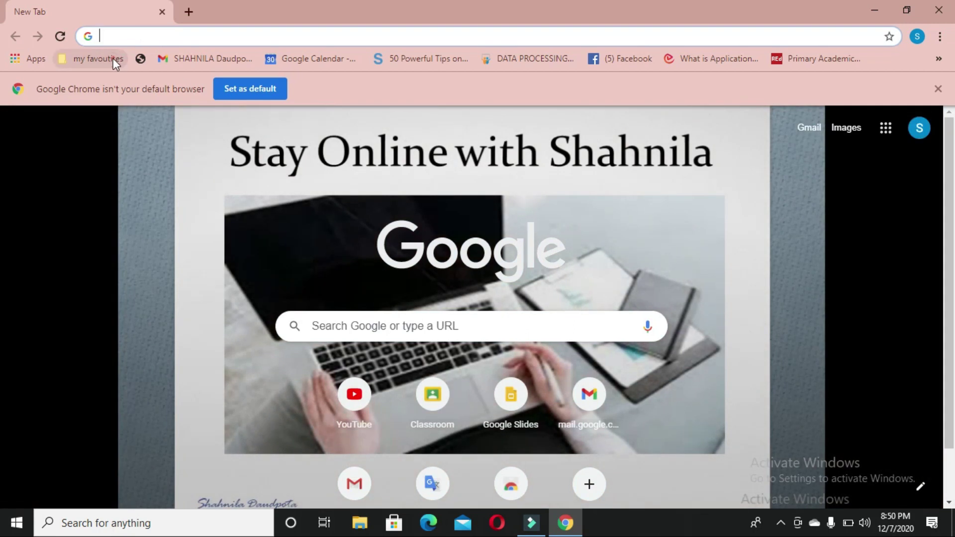
{"action": "left_click", "coordinate": [113, 59]}
{"action": "left_click", "coordinate": [112, 99]}
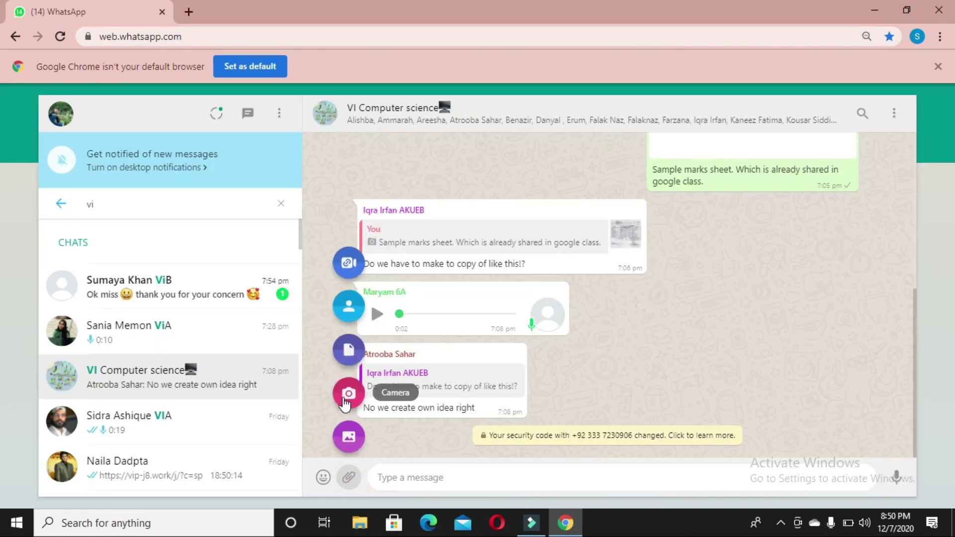
- Load Marks Sheet Practice.xlsx as a document into the VI Computer science chat, then close Chrome
{"action": "left_click", "coordinate": [349, 351]}
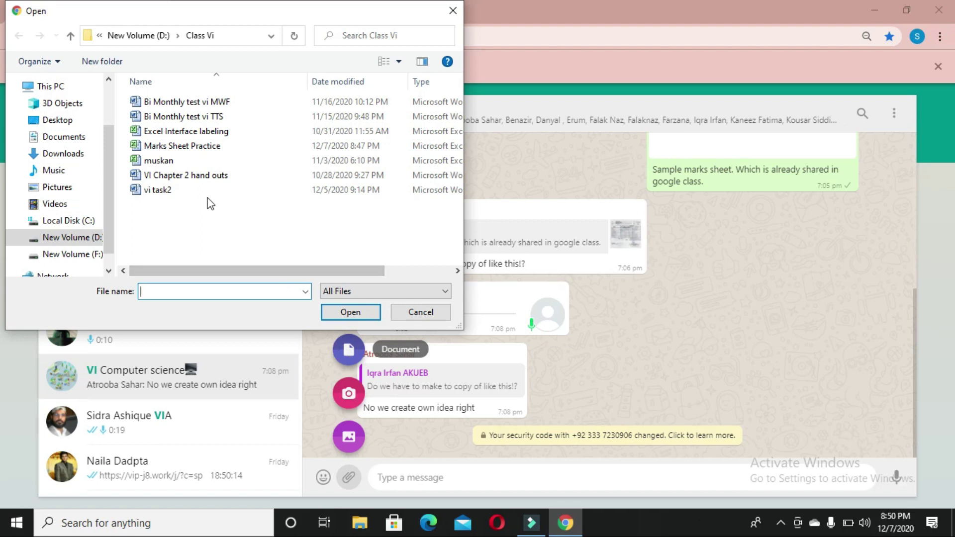
{"action": "left_click", "coordinate": [139, 147]}
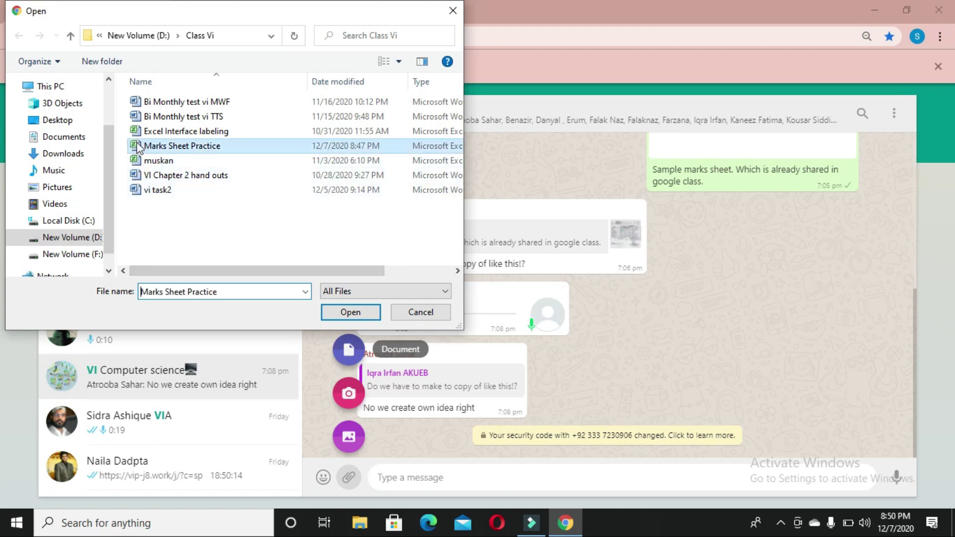
{"action": "left_click", "coordinate": [329, 315]}
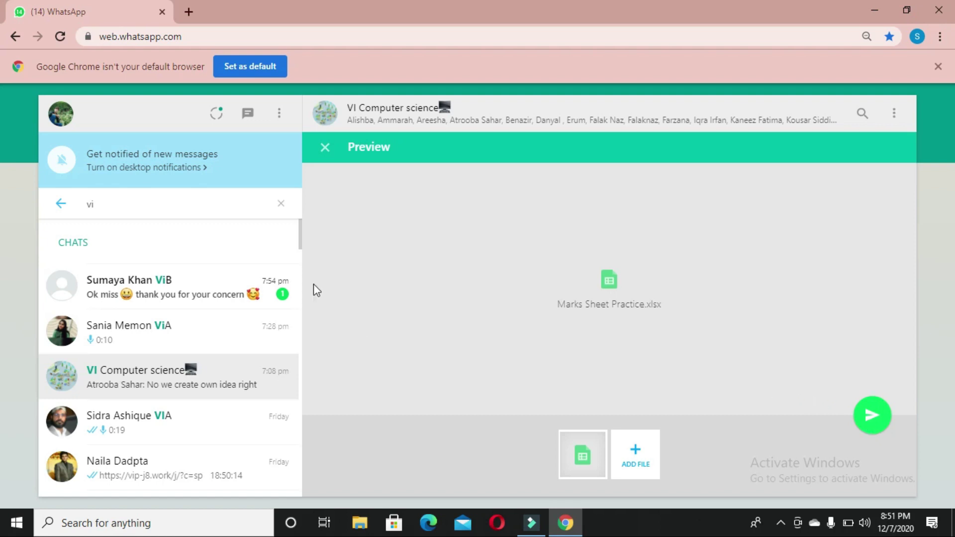
{"action": "left_click", "coordinate": [163, 11]}
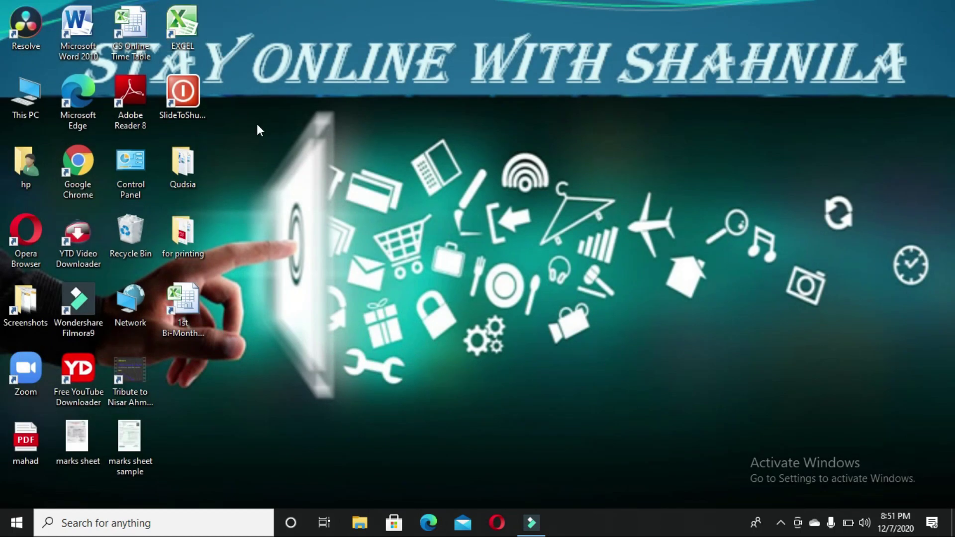